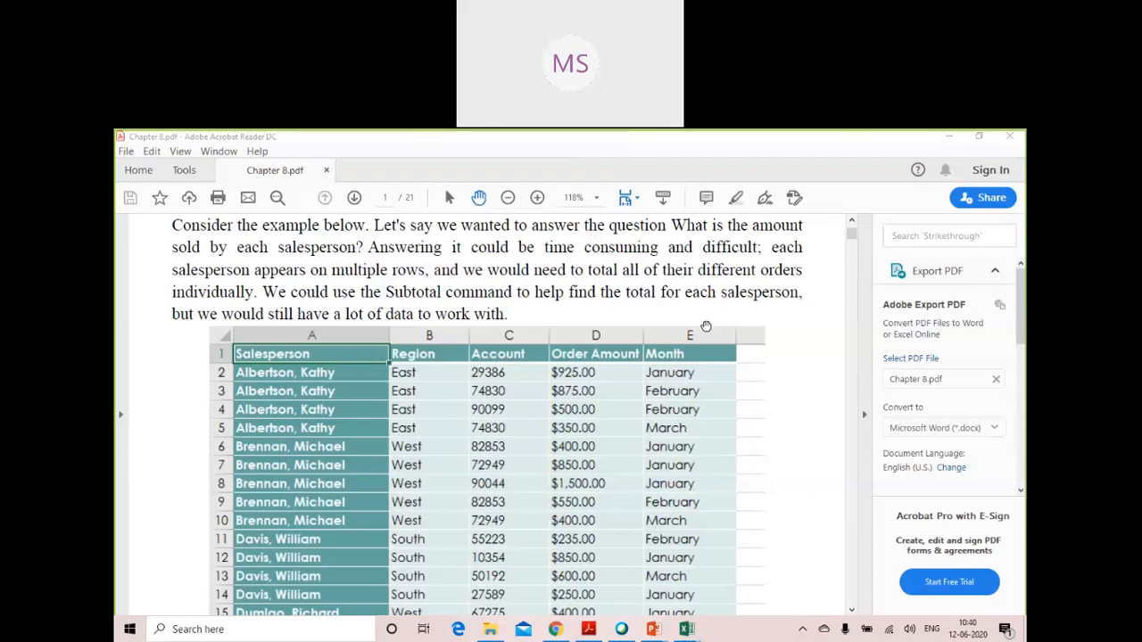
Read the Chapter 8 PDF's PivotTable introduction, its salesperson and monthly total examples, and the instructions for creating a PivotTable
scroll(747, 368, "up", 1)
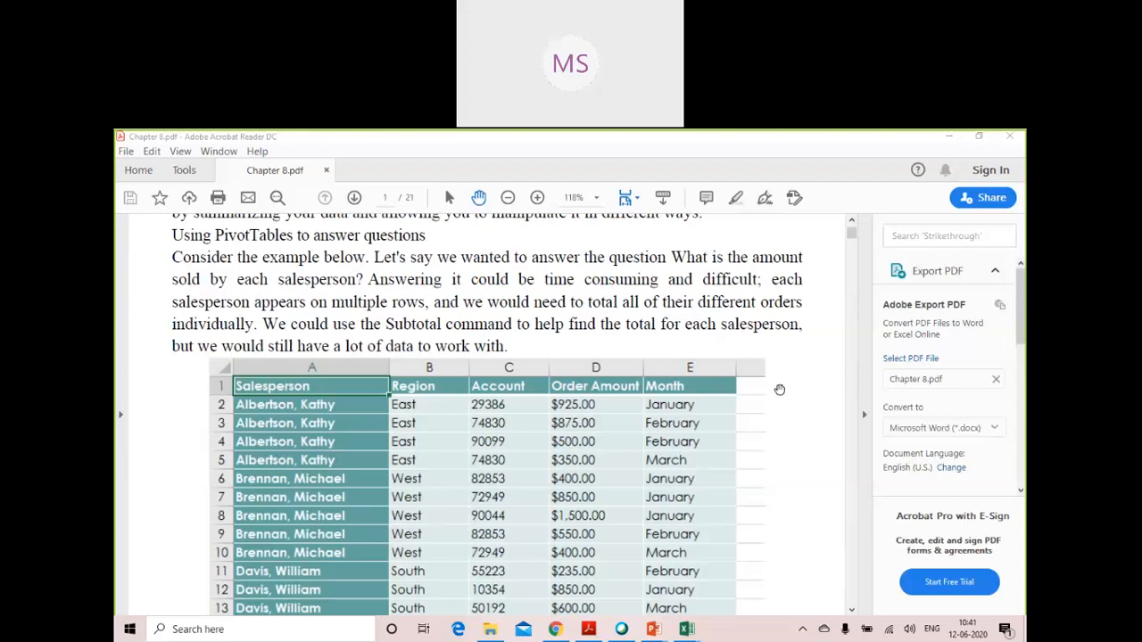
scroll(749, 419, "down", 3)
scroll(738, 433, "down", 3)
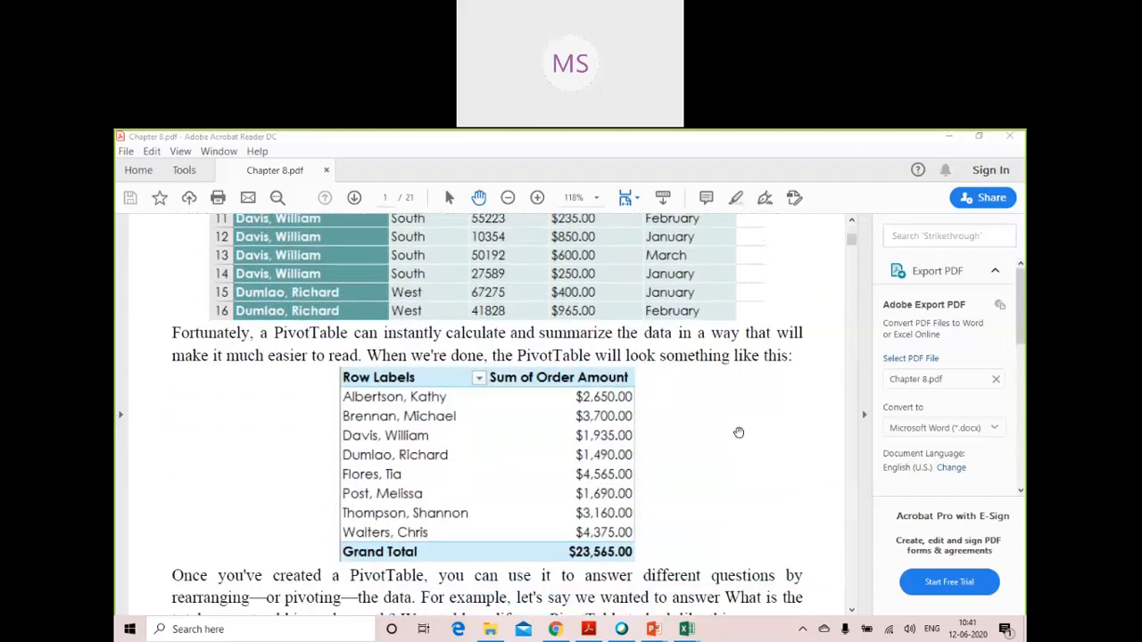
scroll(738, 433, "down", 1)
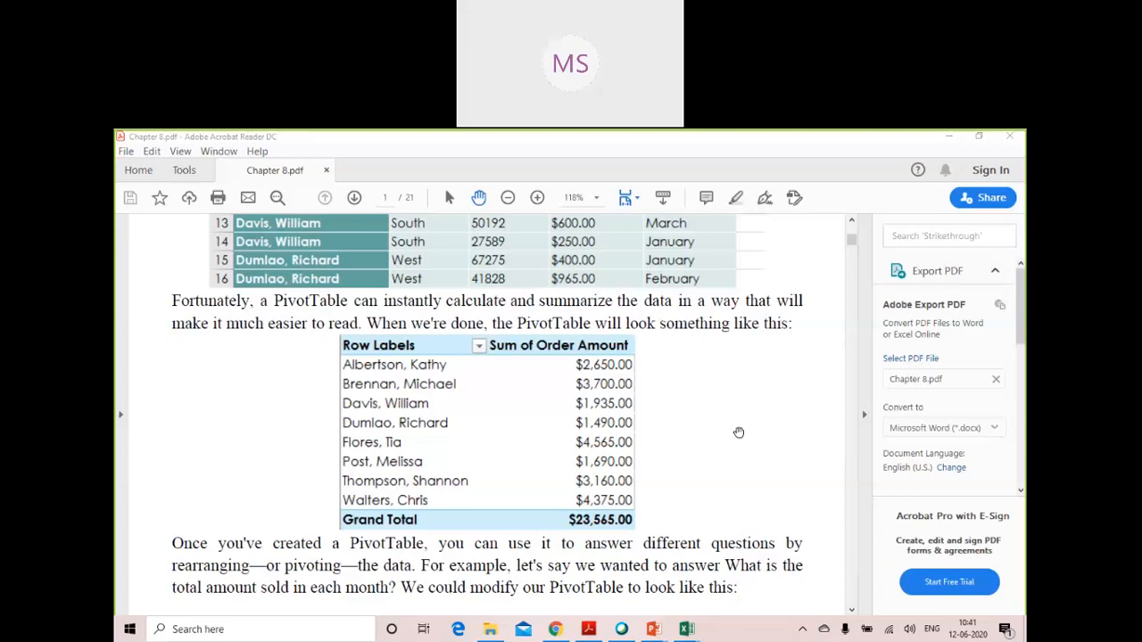
scroll(739, 433, "up", 6)
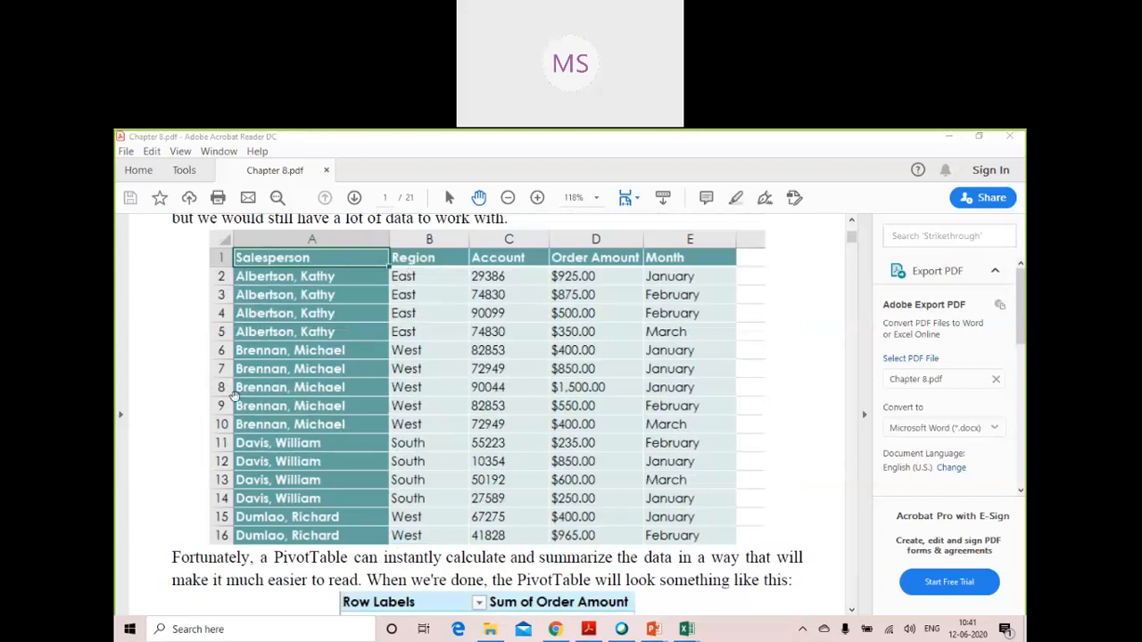
scroll(583, 415, "down", 5)
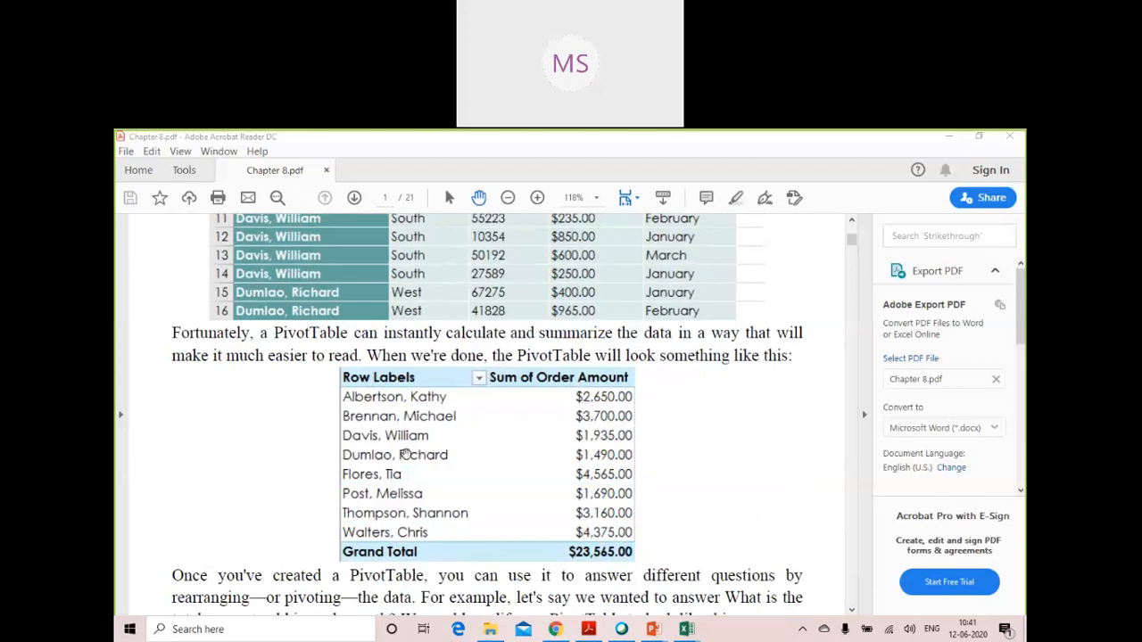
scroll(406, 454, "up", 9)
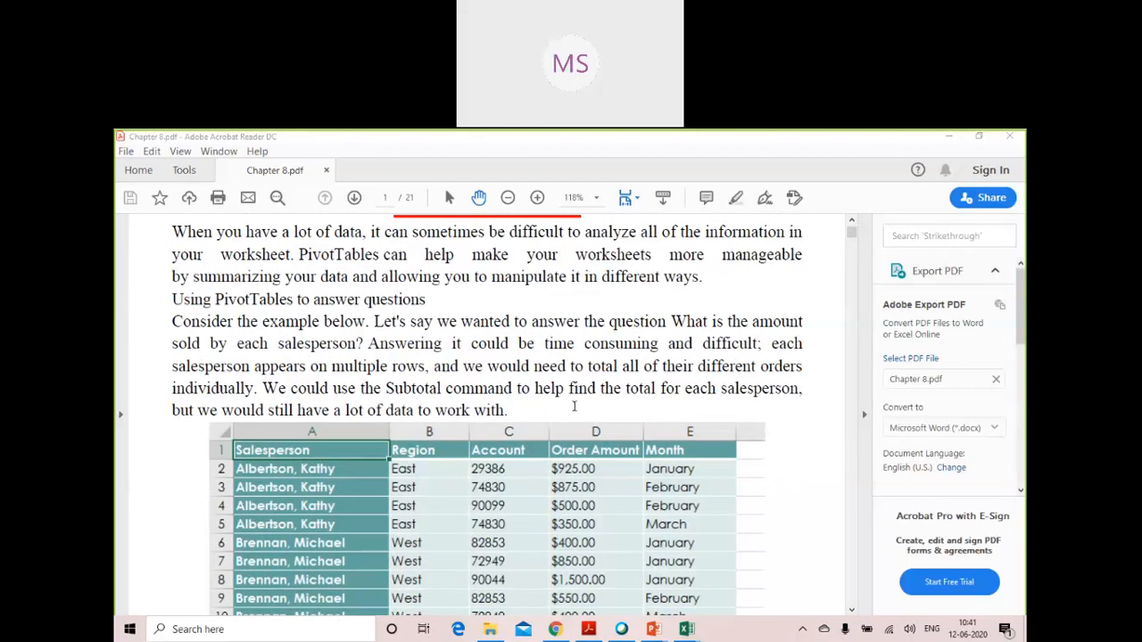
scroll(694, 501, "down", 10)
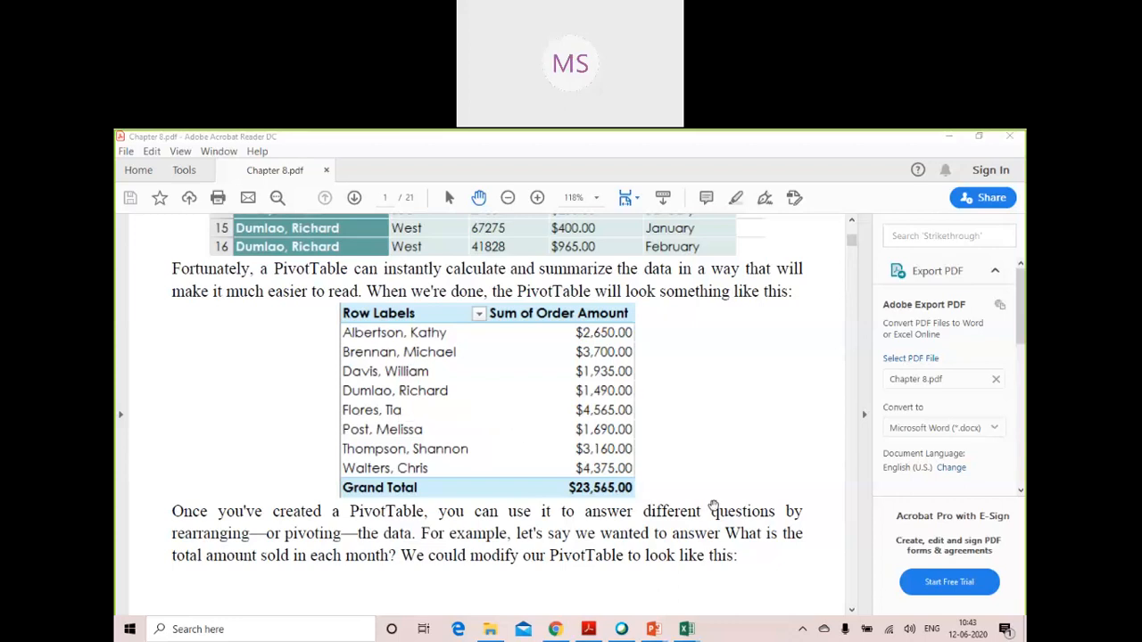
scroll(733, 490, "down", 5)
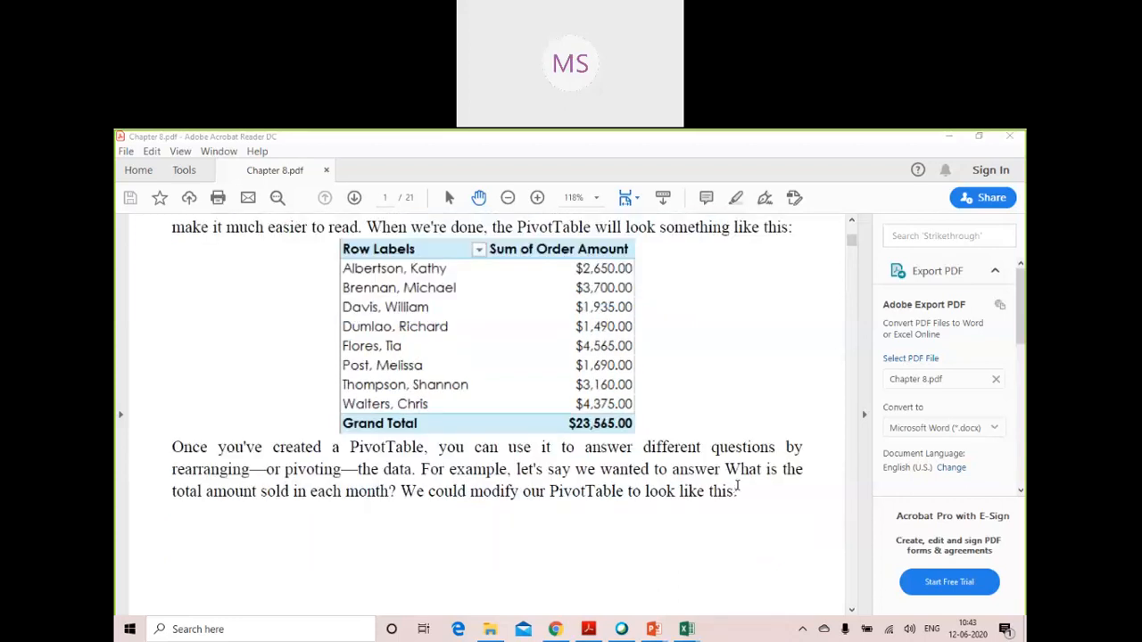
scroll(739, 483, "down", 4)
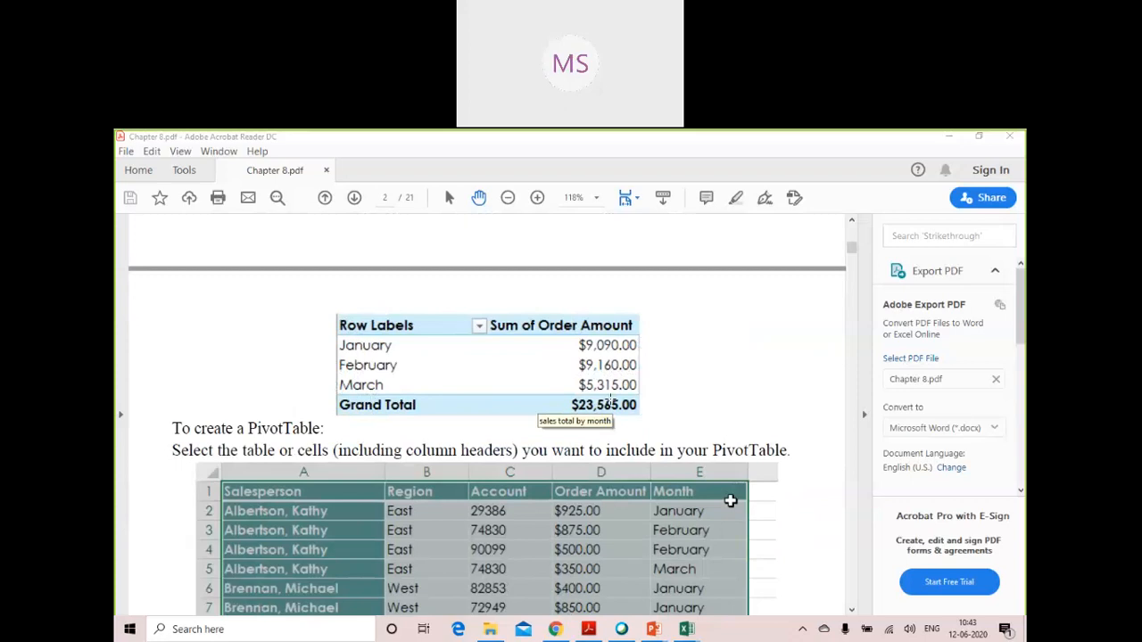
scroll(715, 390, "down", 10)
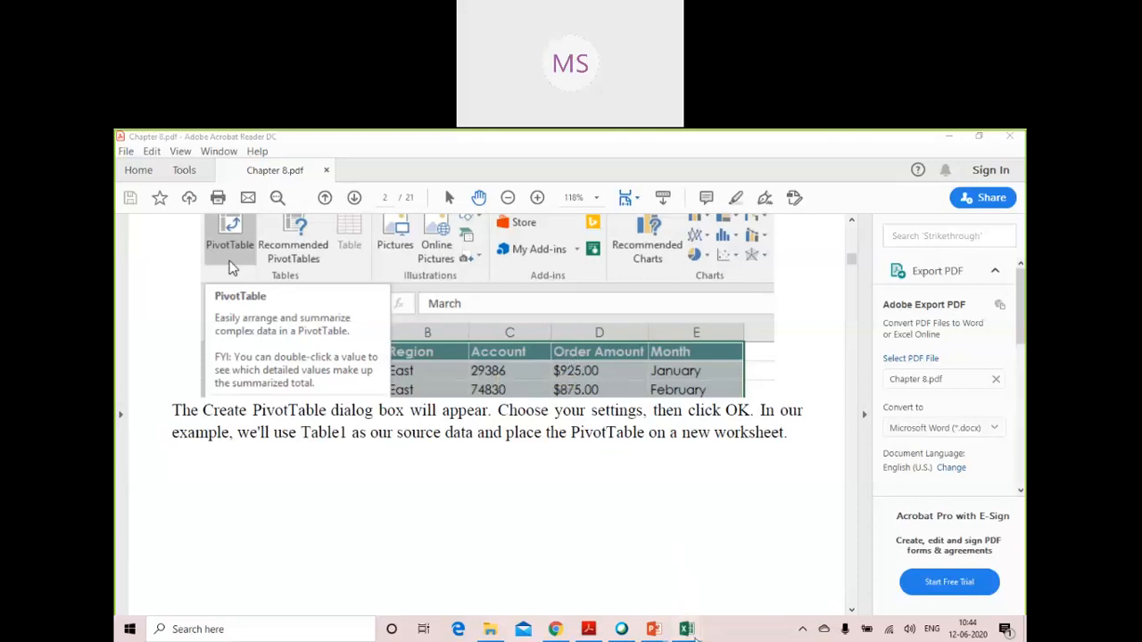
Switch to the excel2016_intropivottables_practice workbook in Excel and review all rows of the 1st Quarter Sales table
mouse_move(689, 630)
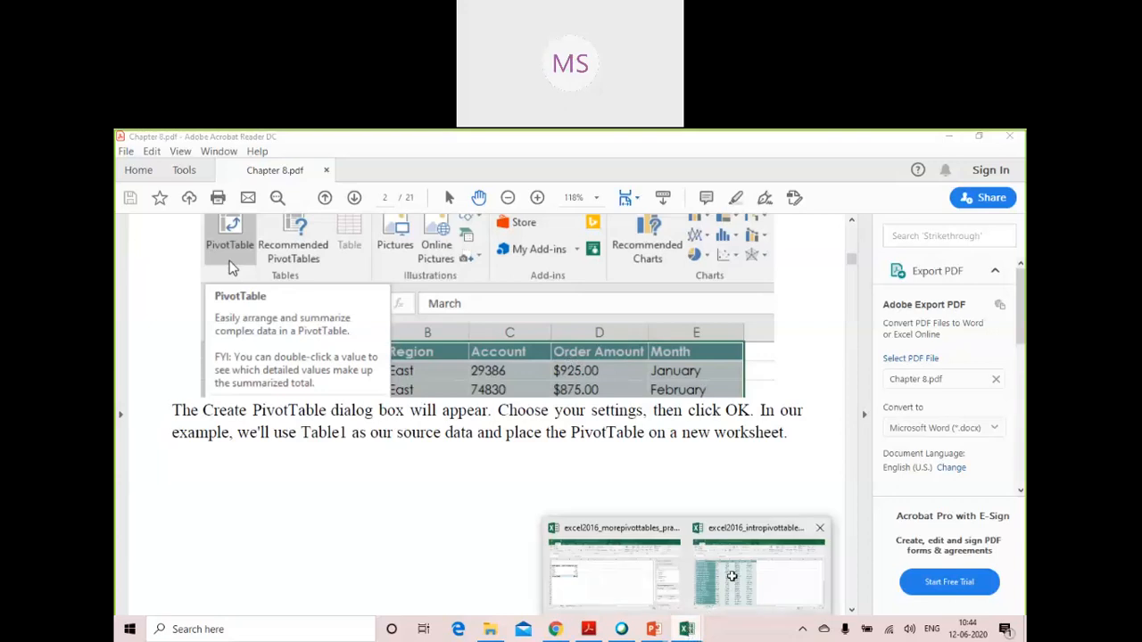
left_click(733, 578)
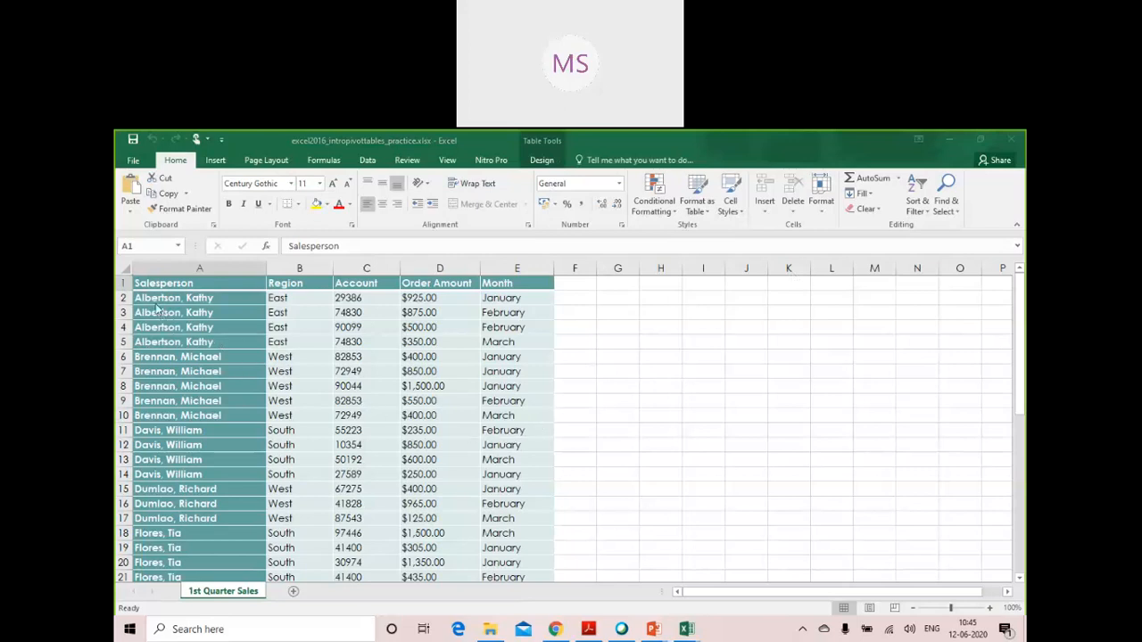
scroll(149, 446, "down", 14)
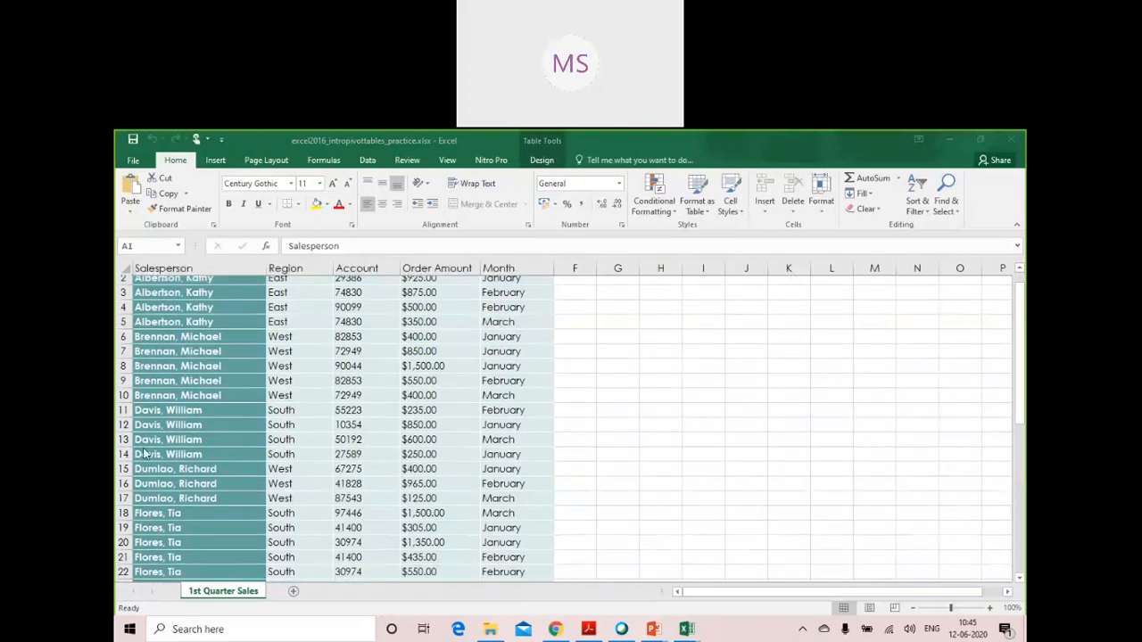
scroll(156, 459, "up", 11)
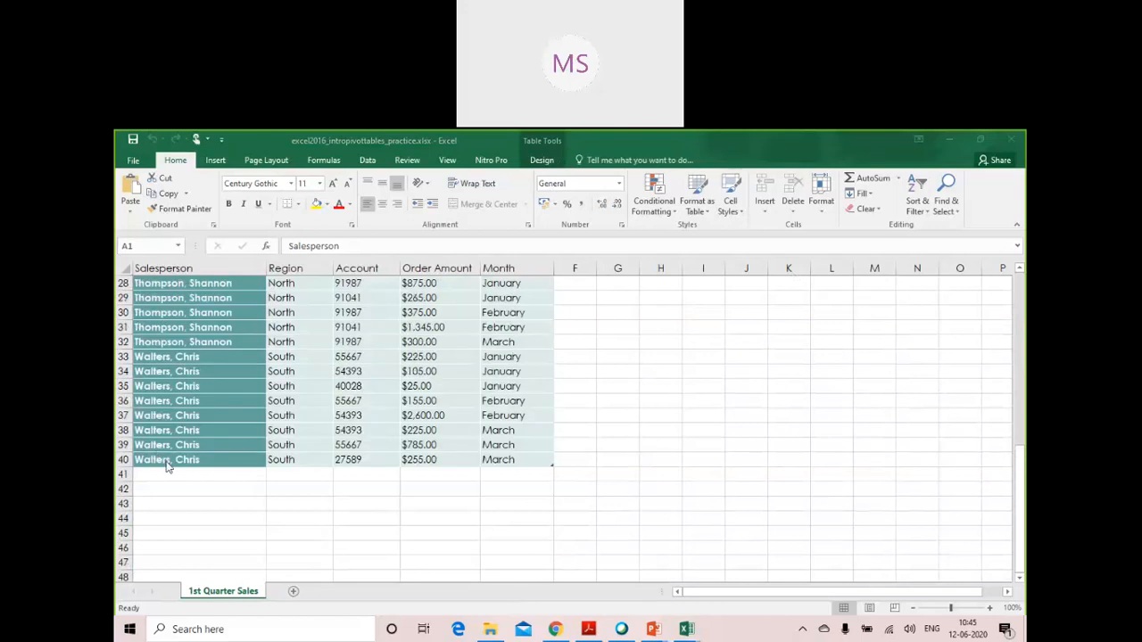
scroll(167, 468, "up", 3)
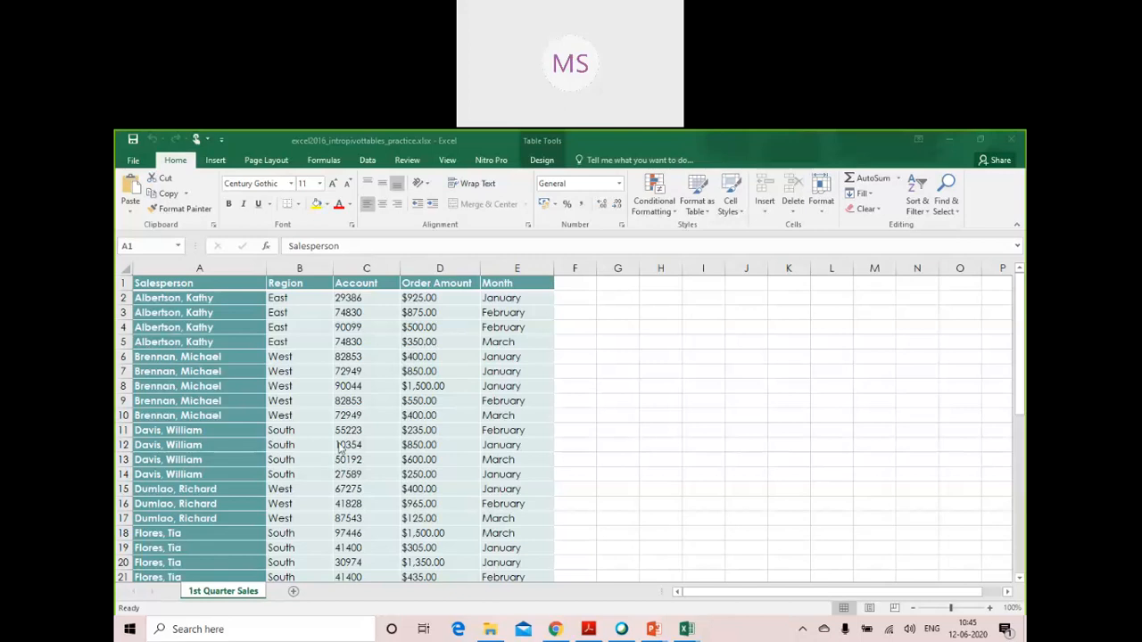
left_click(227, 163)
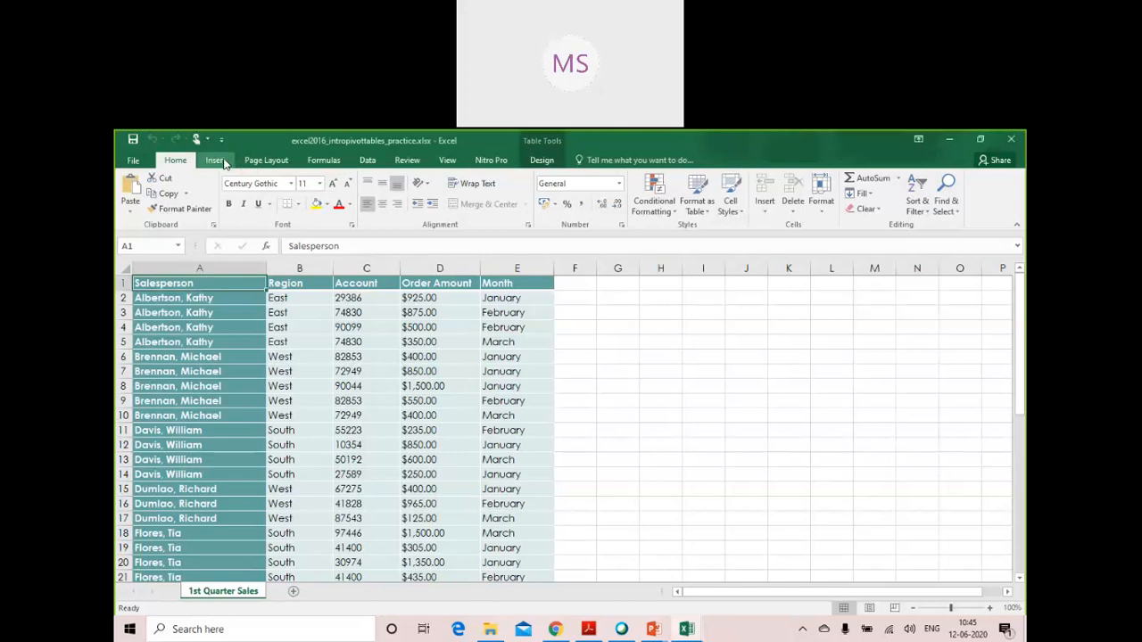
left_click(217, 161)
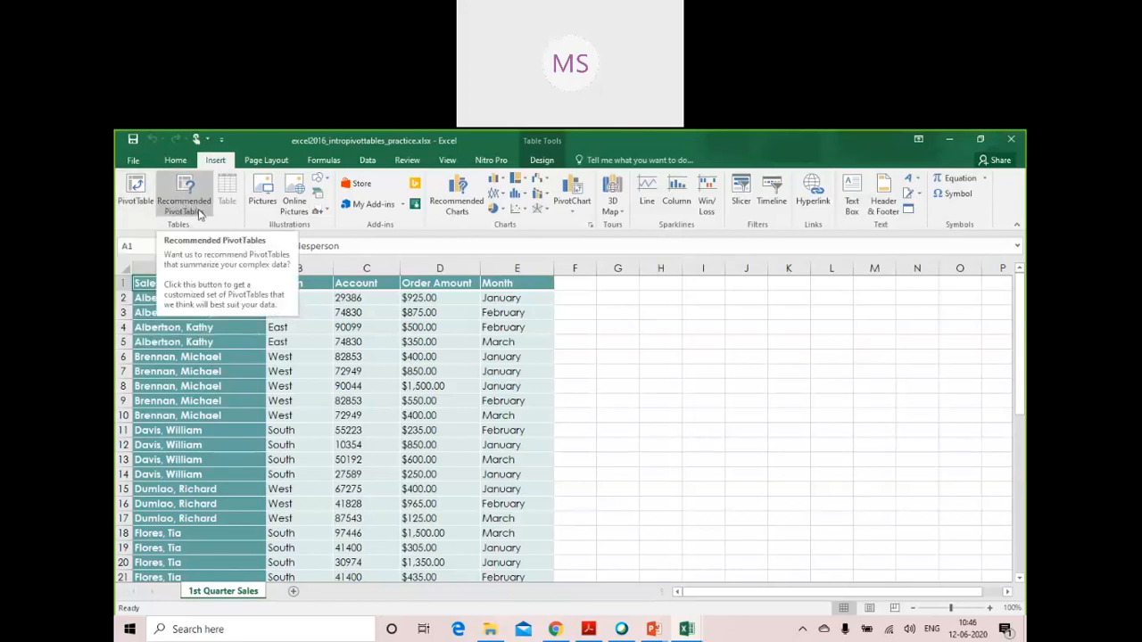
left_click(203, 207)
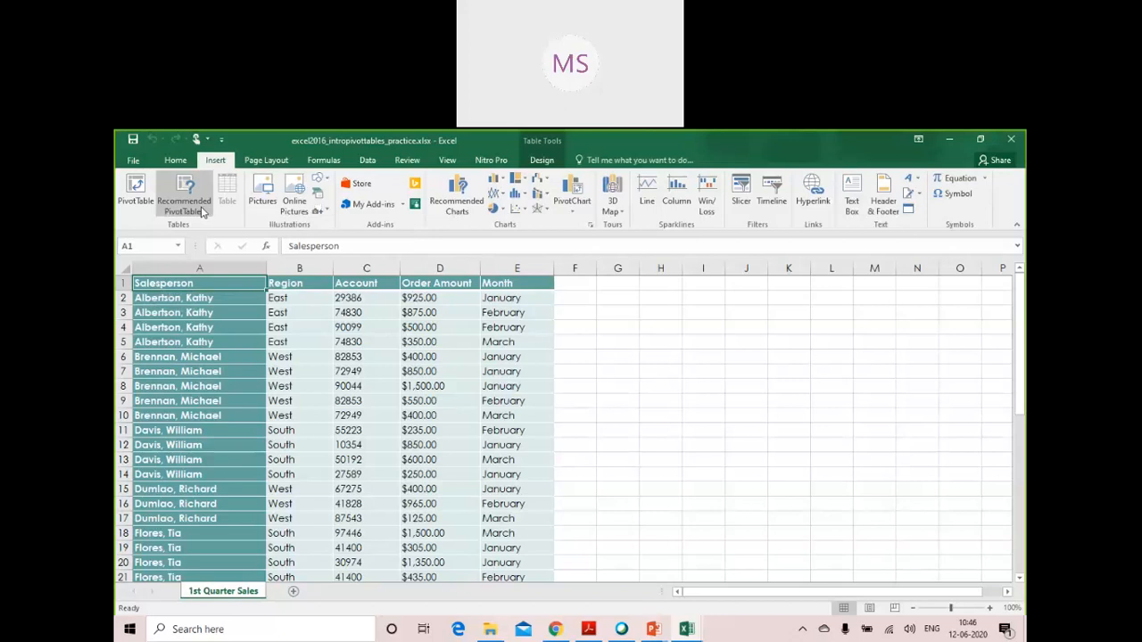
left_click(140, 200)
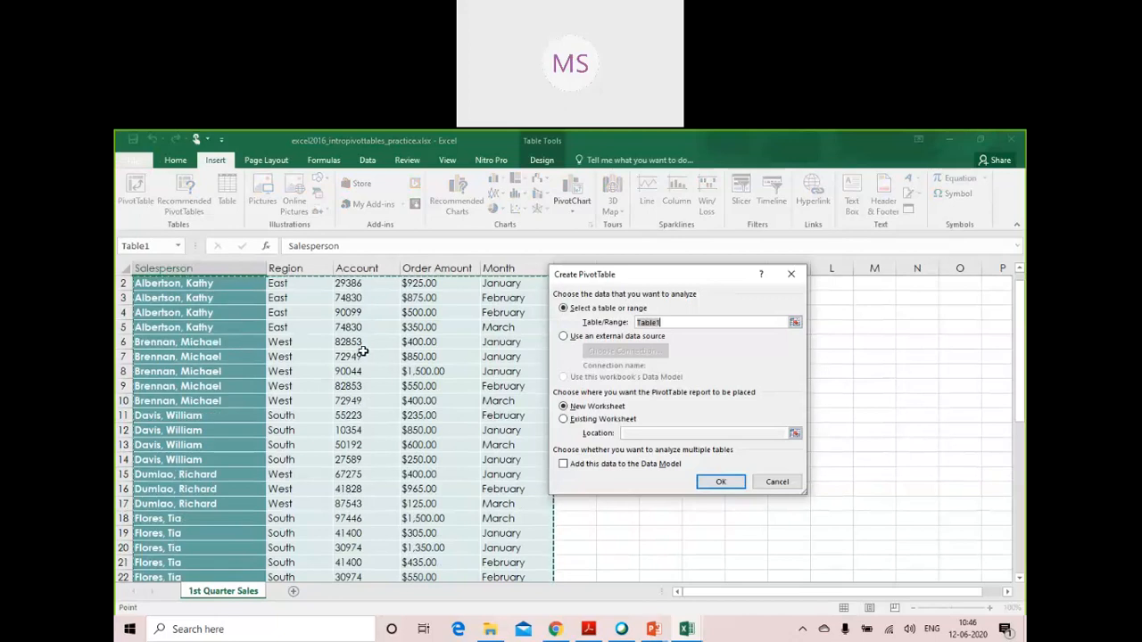
scroll(336, 432, "up", 1)
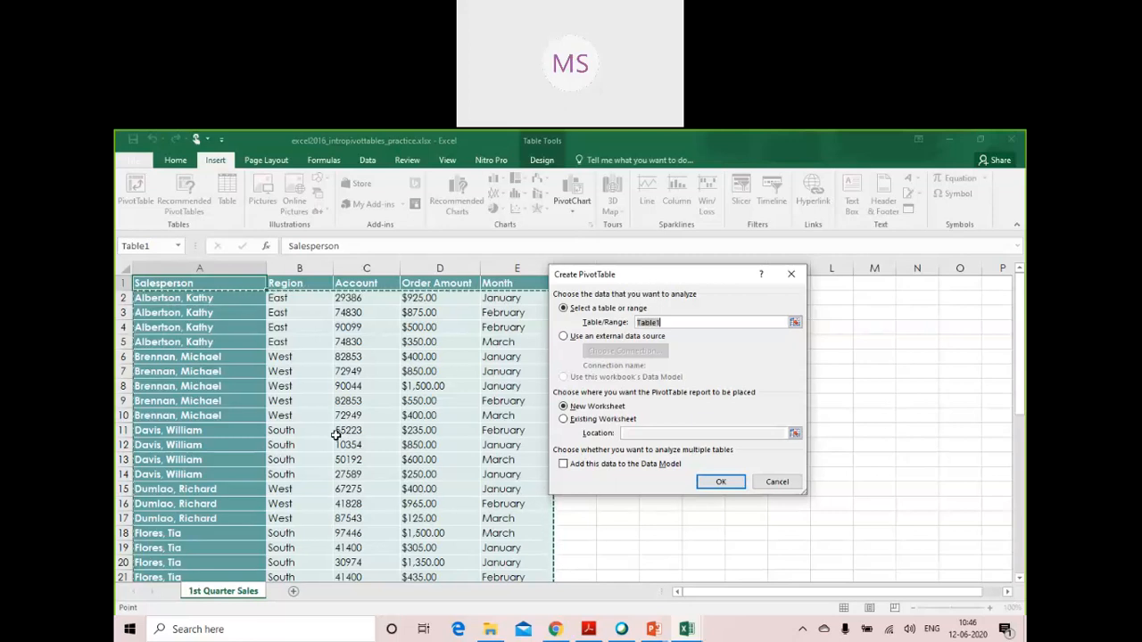
left_click(786, 480)
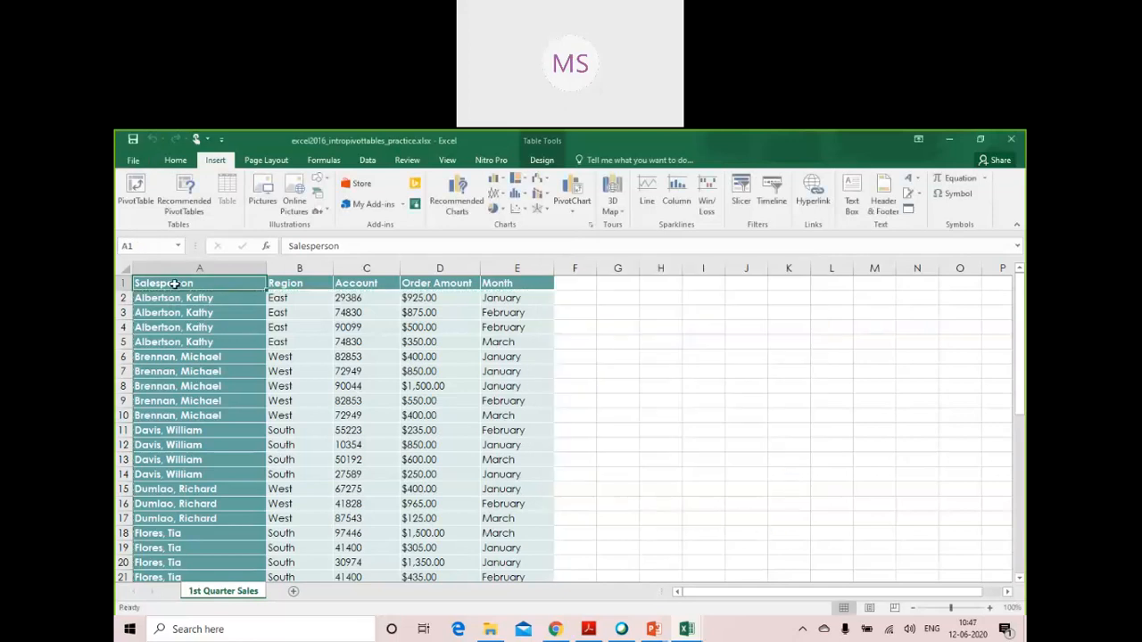
Select the whole sales table A1:E40 including headers and start a PivotTable with Table1 as its source range
left_click_drag(162, 283, 524, 531)
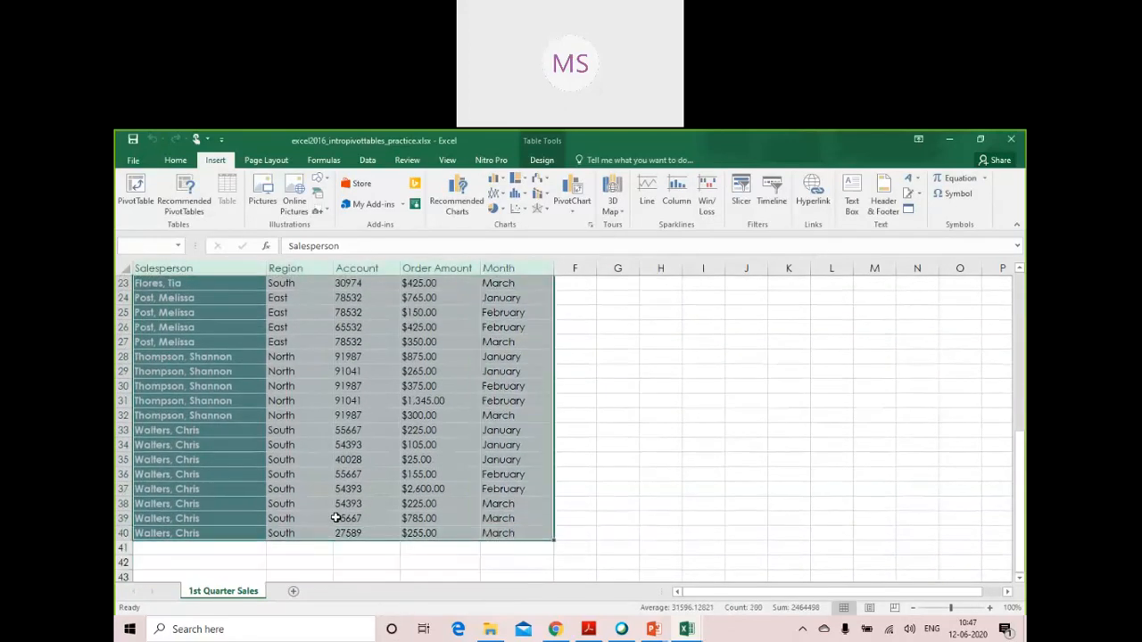
scroll(334, 515, "up", 7)
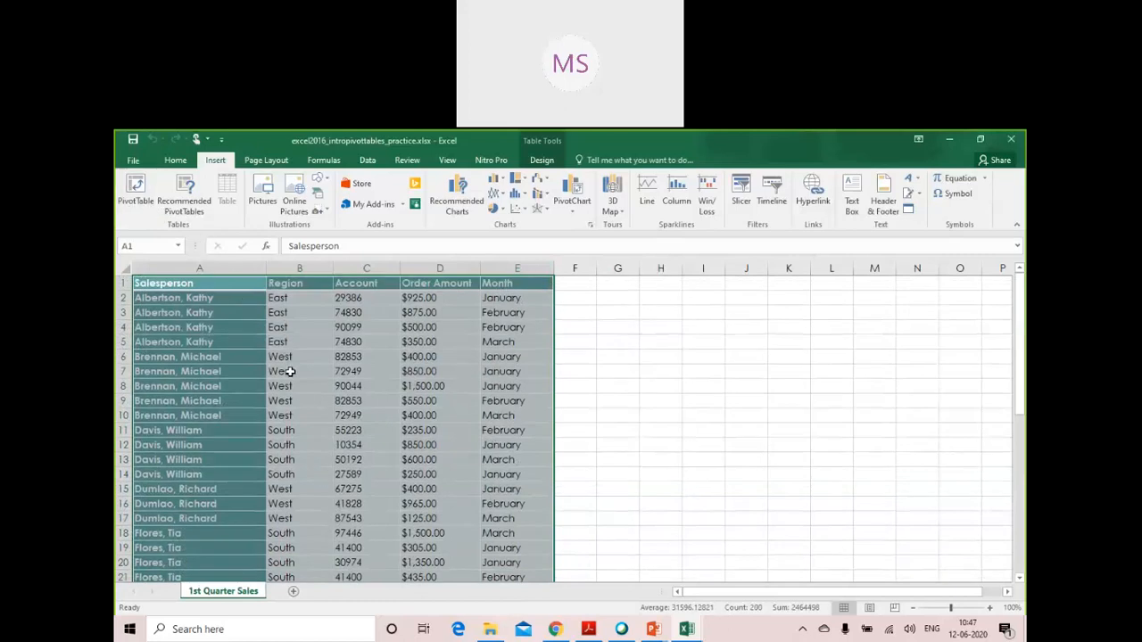
left_click(135, 192)
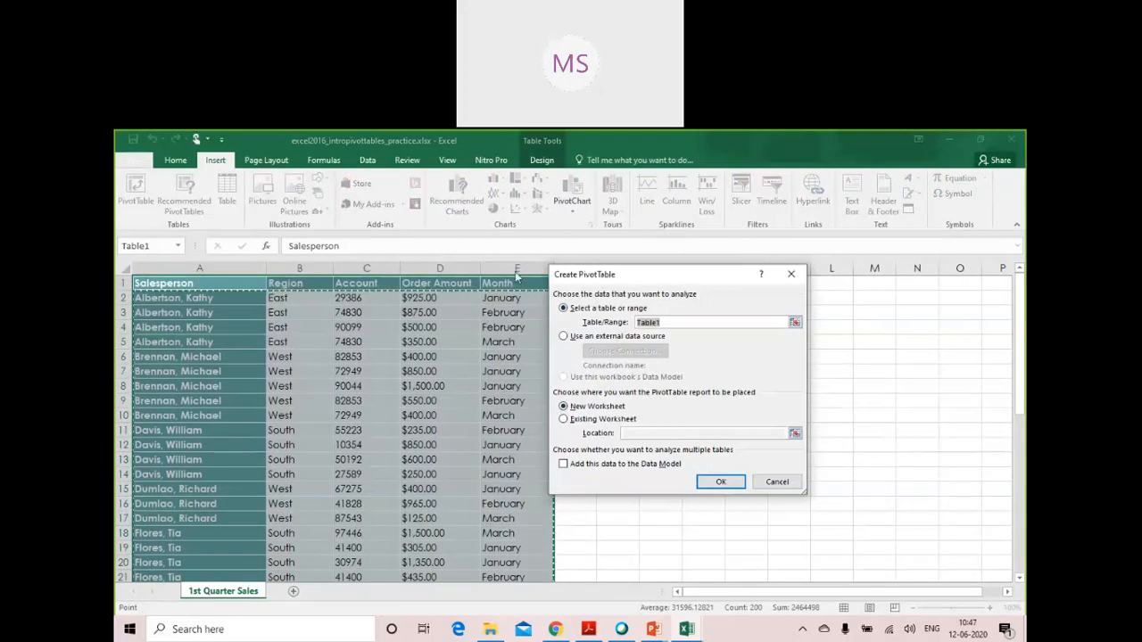
left_click_drag(604, 275, 515, 274)
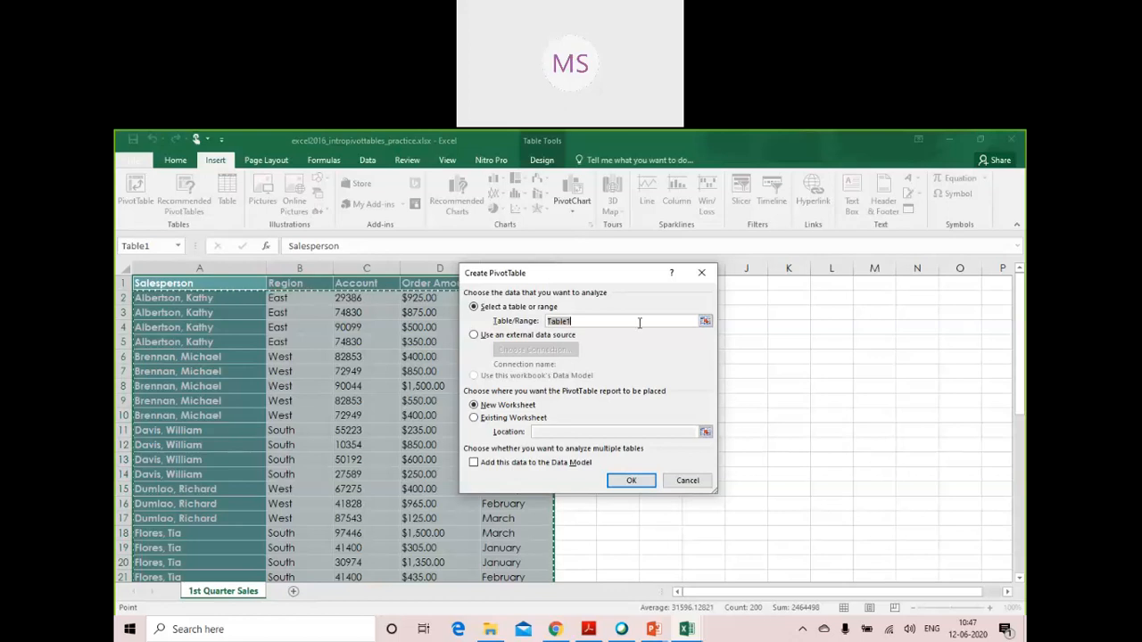
left_click(704, 321)
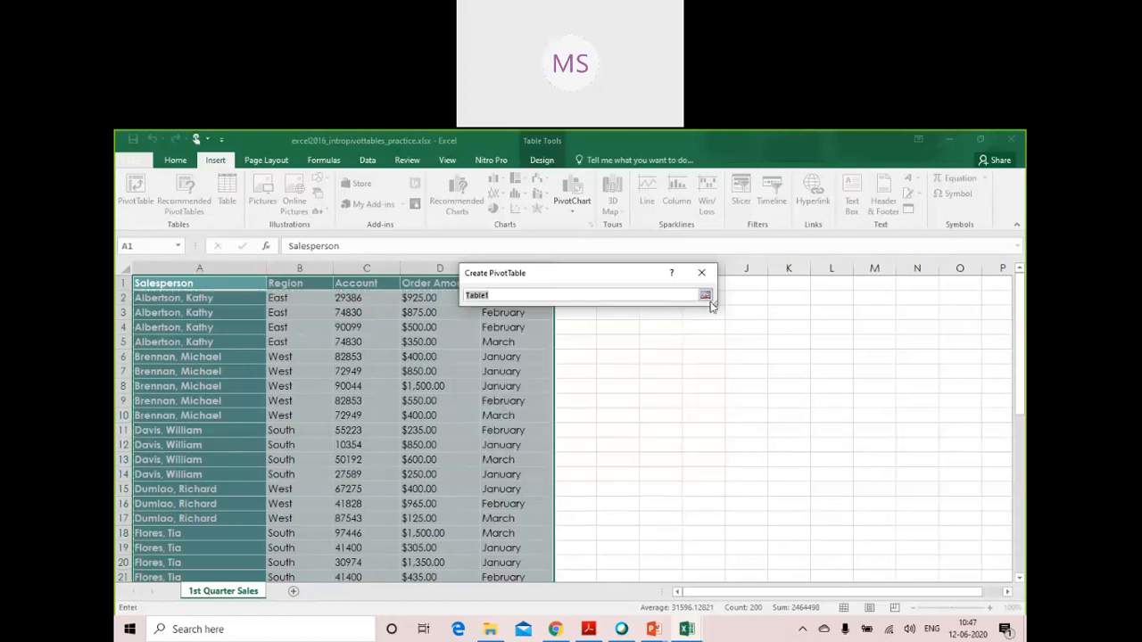
left_click(707, 287)
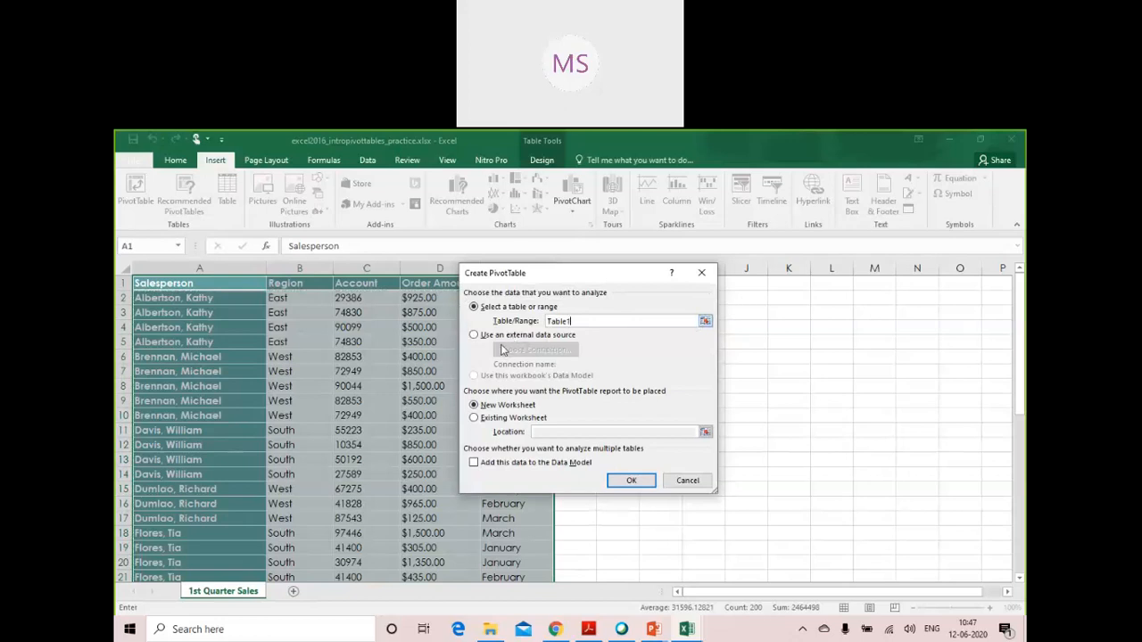
Explore the connections and tables offered as an external data source, cancel the choice, and return to the table or range source
left_click(500, 339)
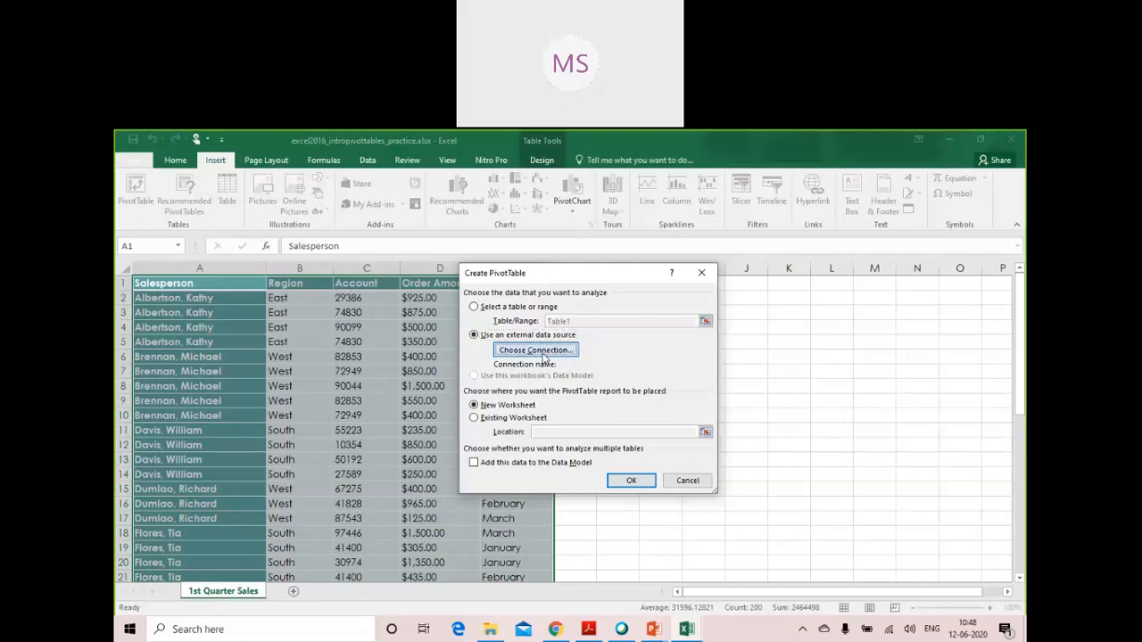
left_click(541, 350)
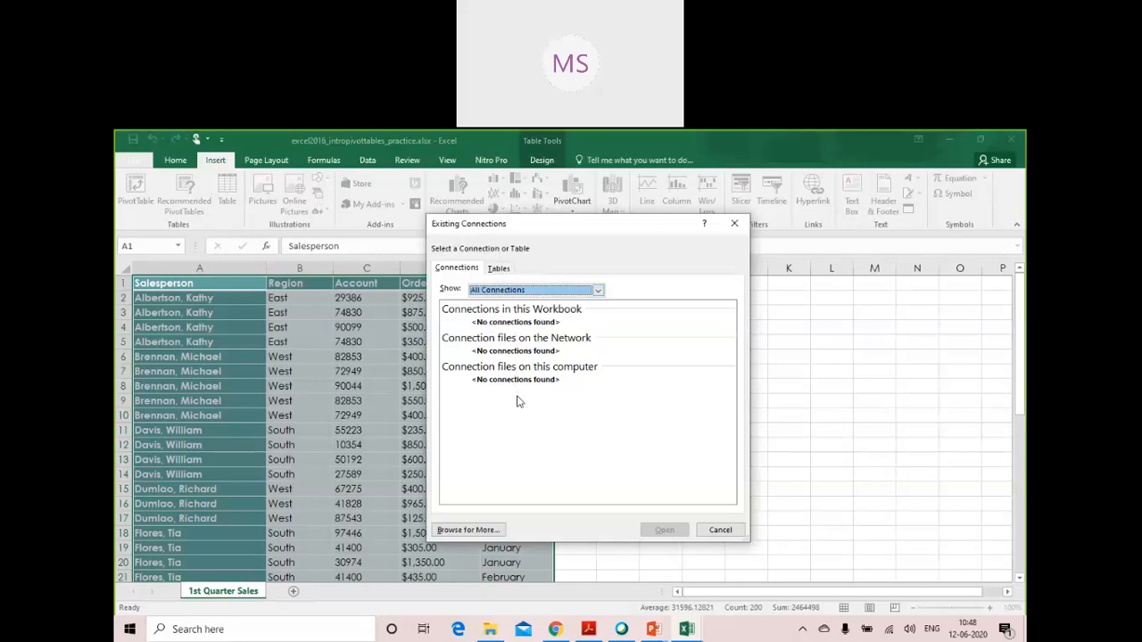
left_click(531, 292)
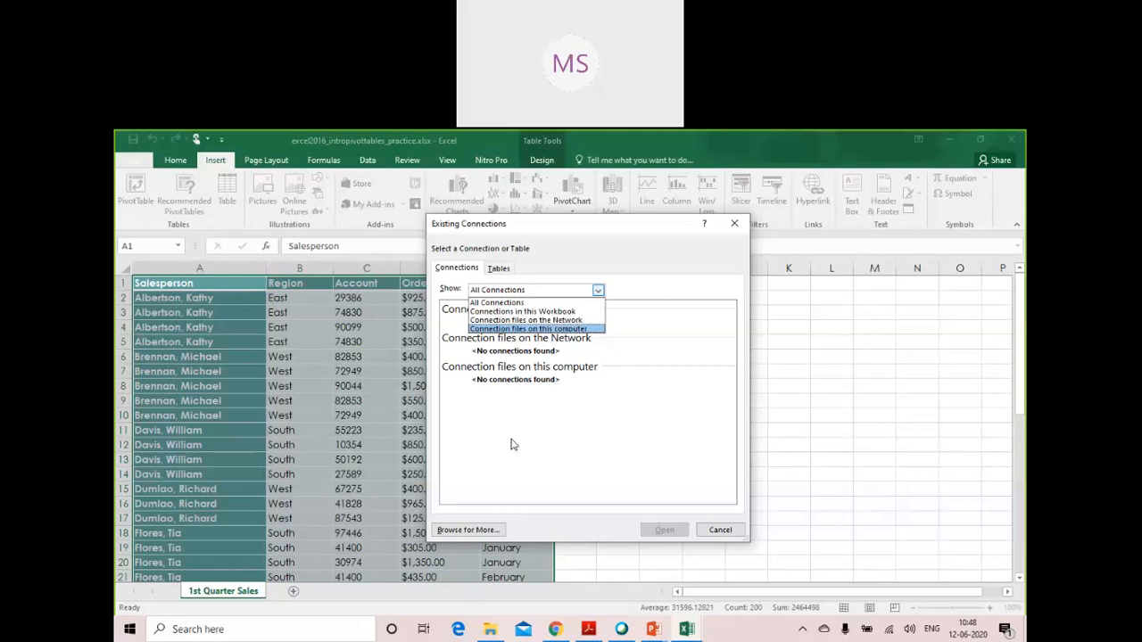
left_click(509, 269)
left_click(507, 269)
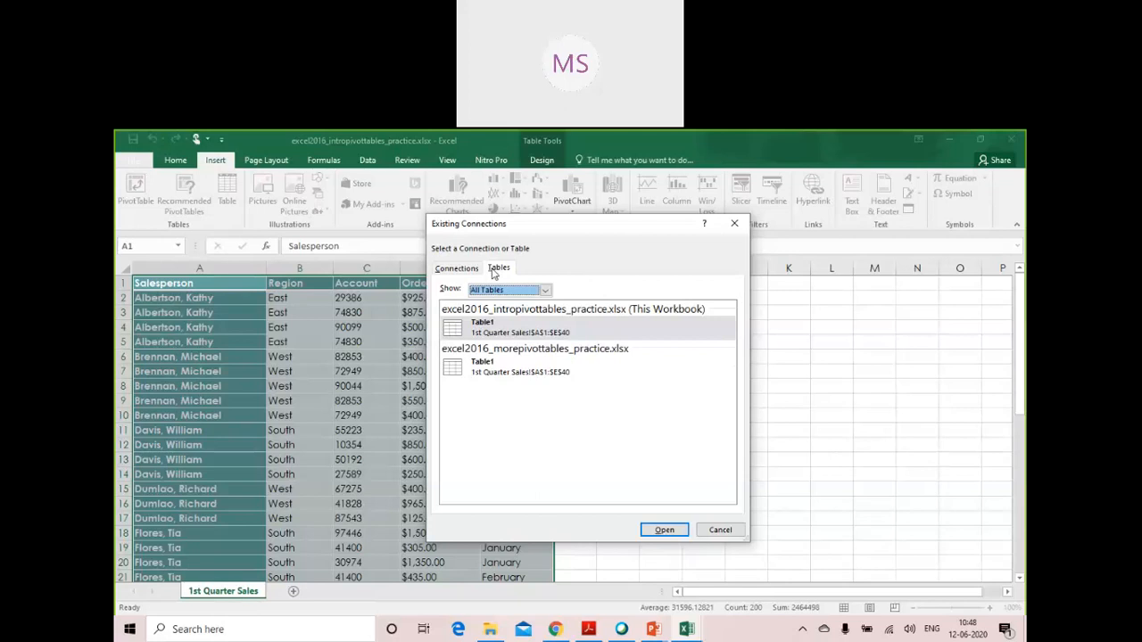
left_click(539, 368)
left_click(553, 337)
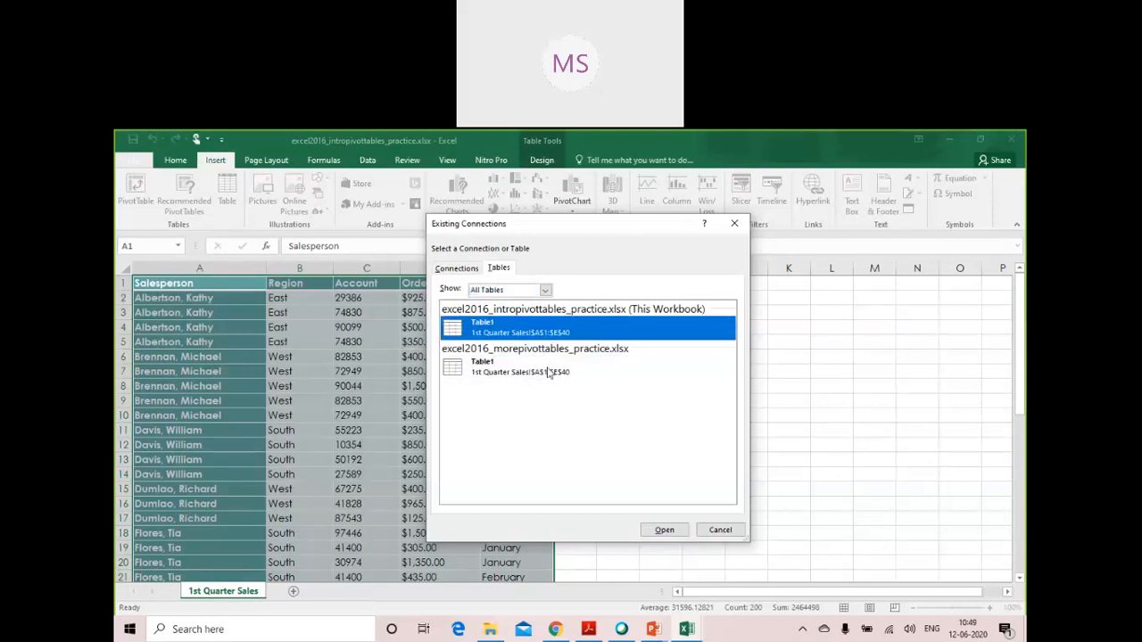
left_click(551, 371)
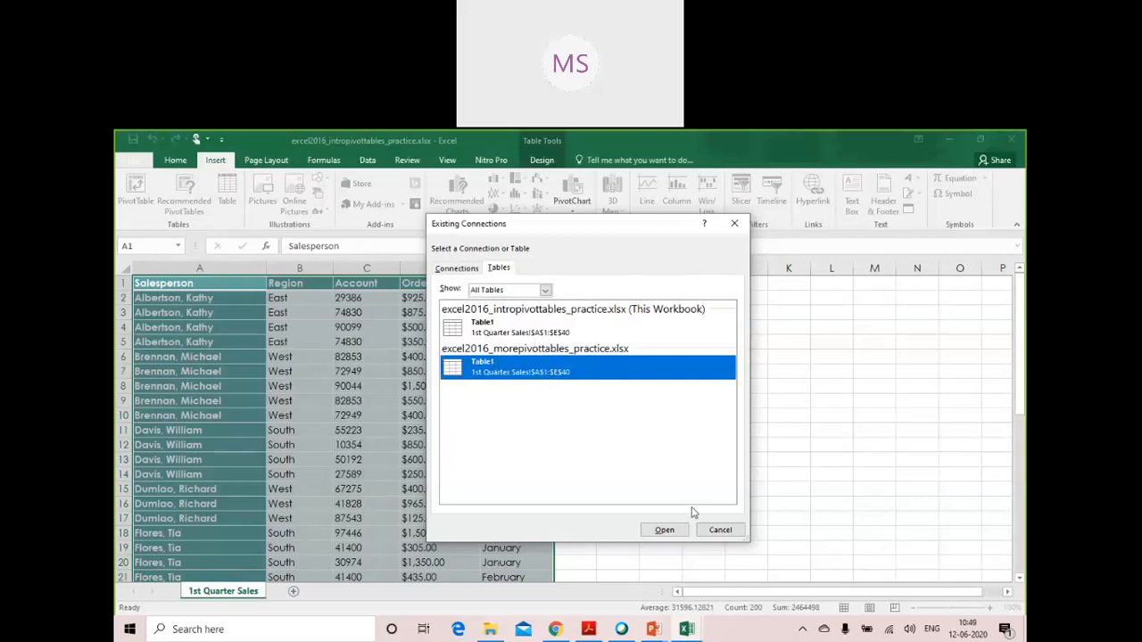
left_click(715, 533)
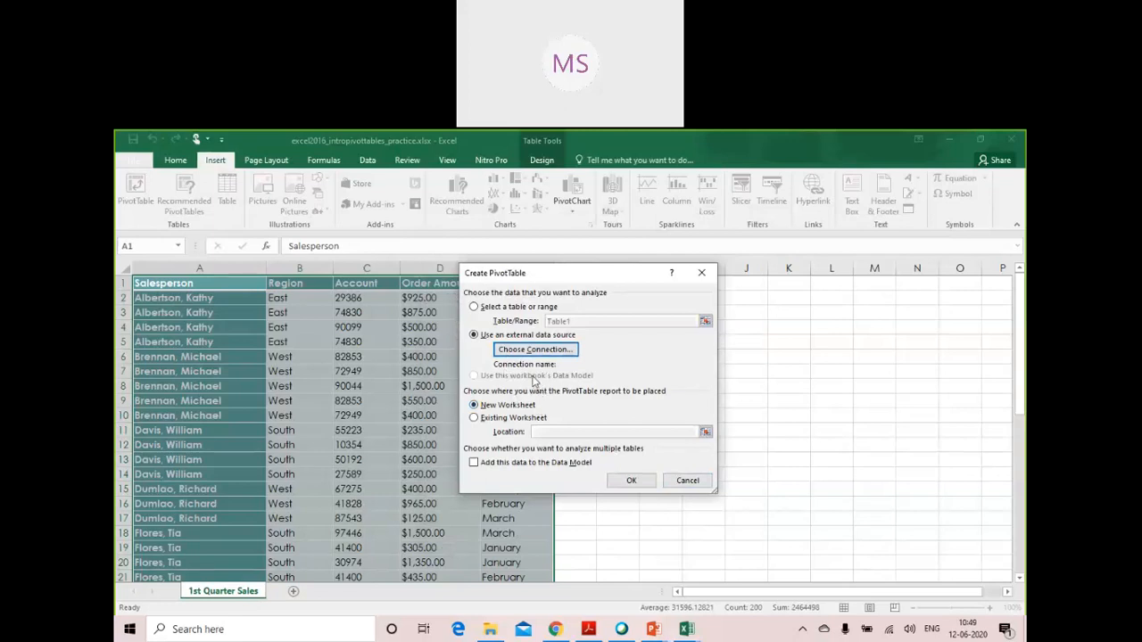
left_click(512, 307)
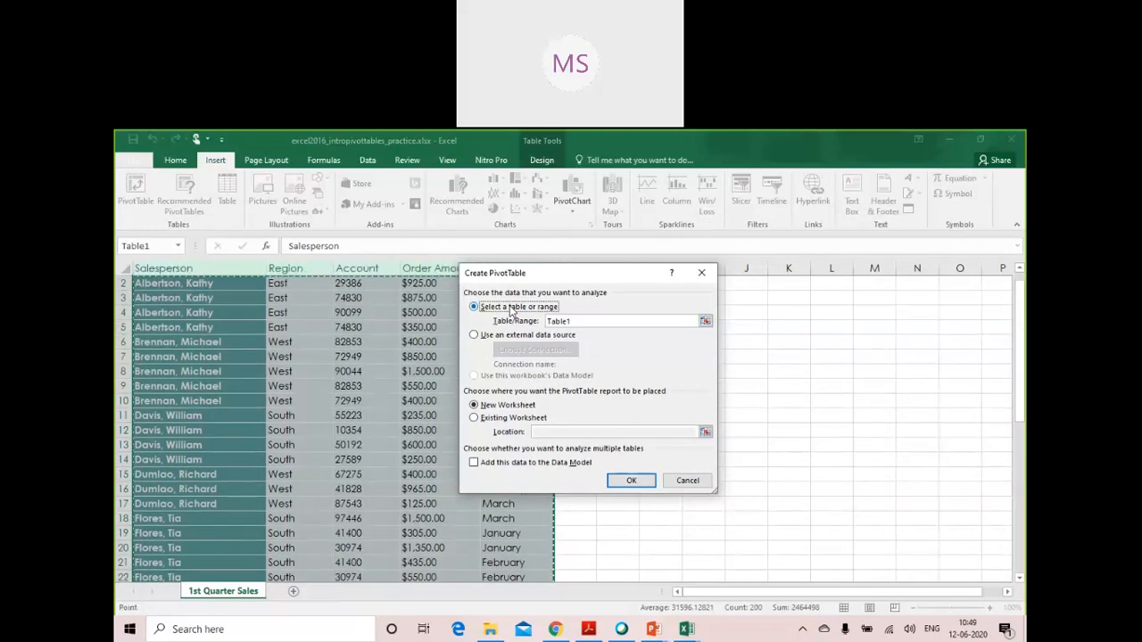
Try placing the PivotTable on the existing 1st Quarter Sales worksheet at cell J10
scroll(525, 406, "down", 1)
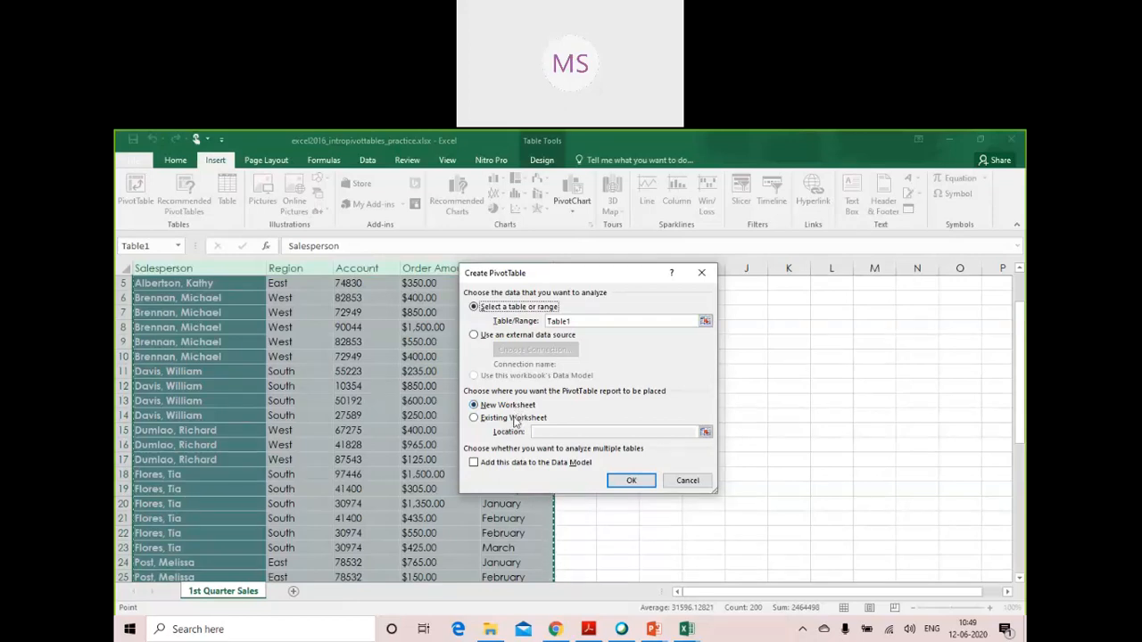
left_click(515, 420)
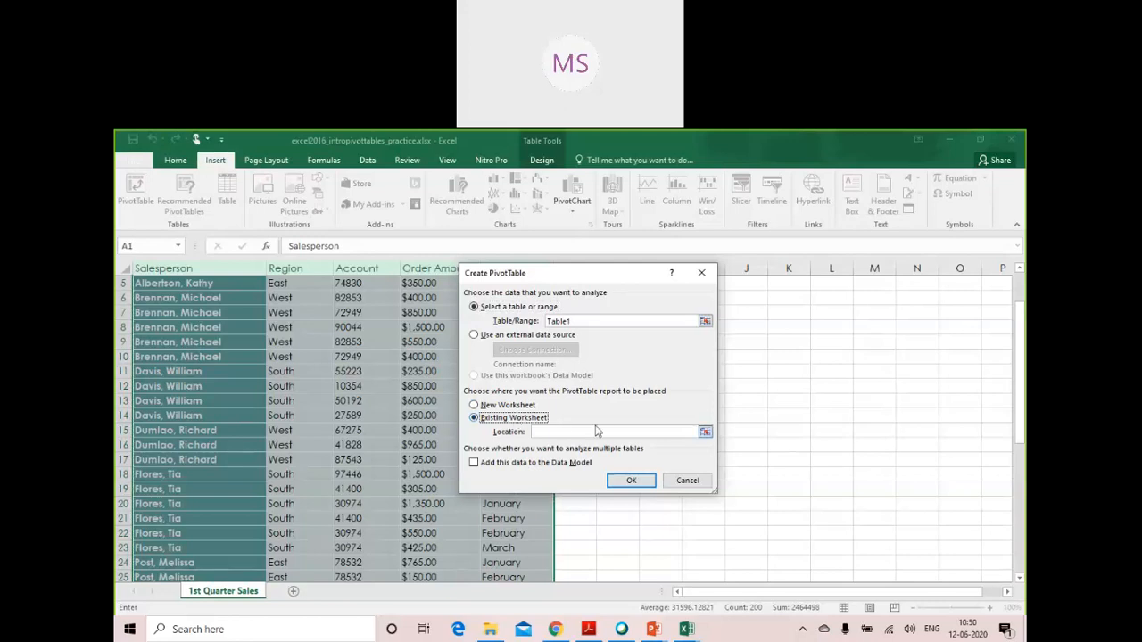
left_click(666, 434)
left_click(753, 361)
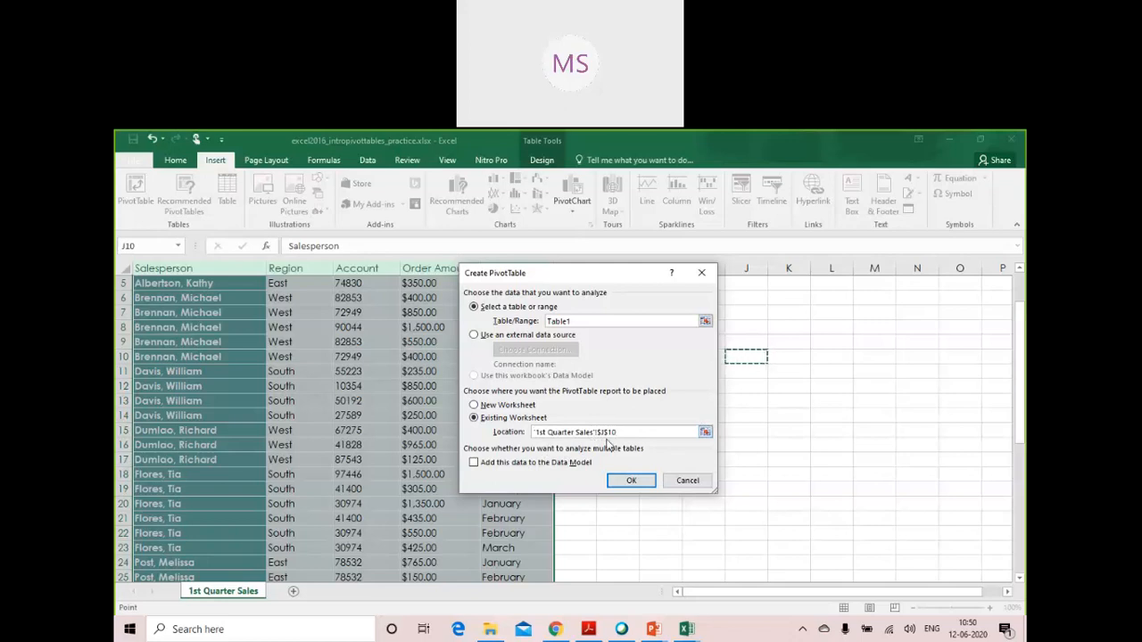
left_click_drag(617, 433, 535, 433)
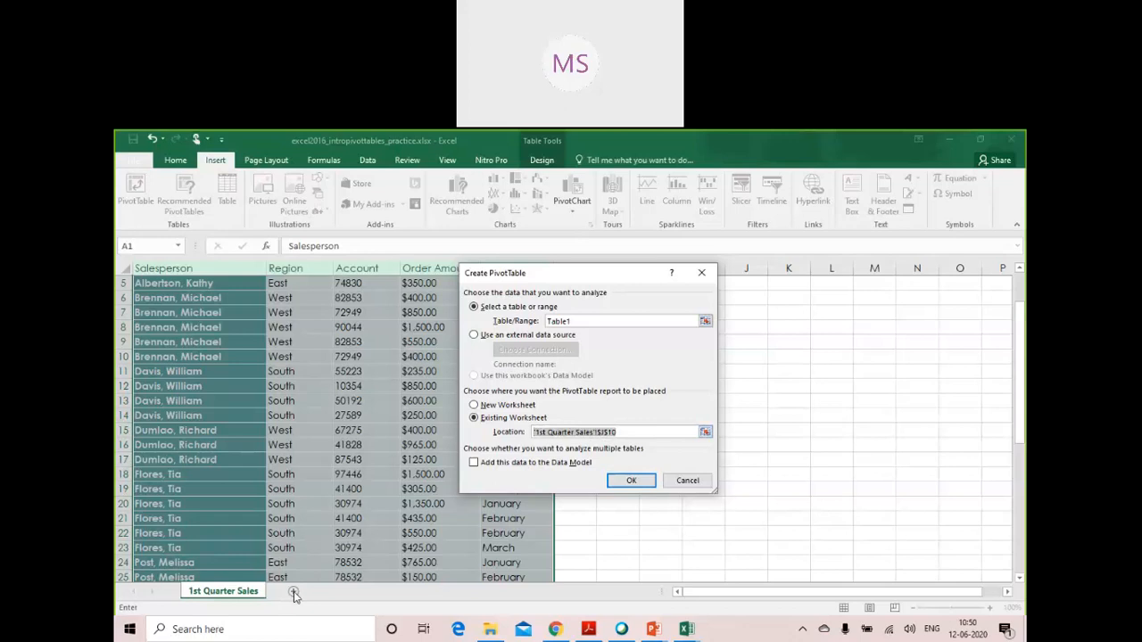
Choose a new worksheet as the report location and create the PivotTable from Table1
left_click(512, 409)
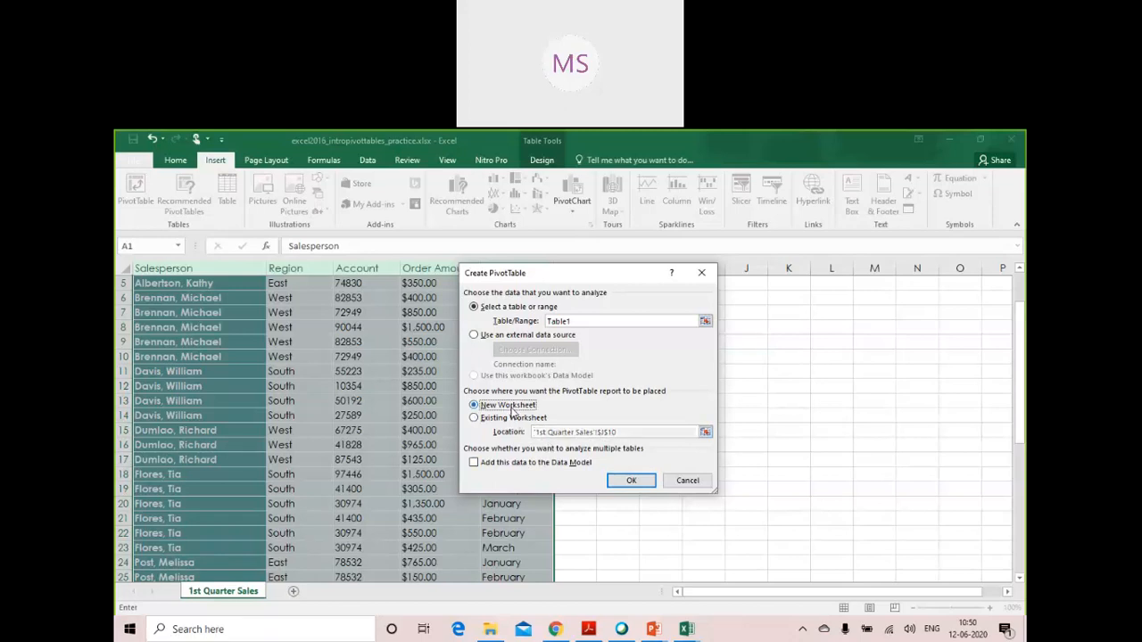
left_click(578, 322)
left_click(499, 410)
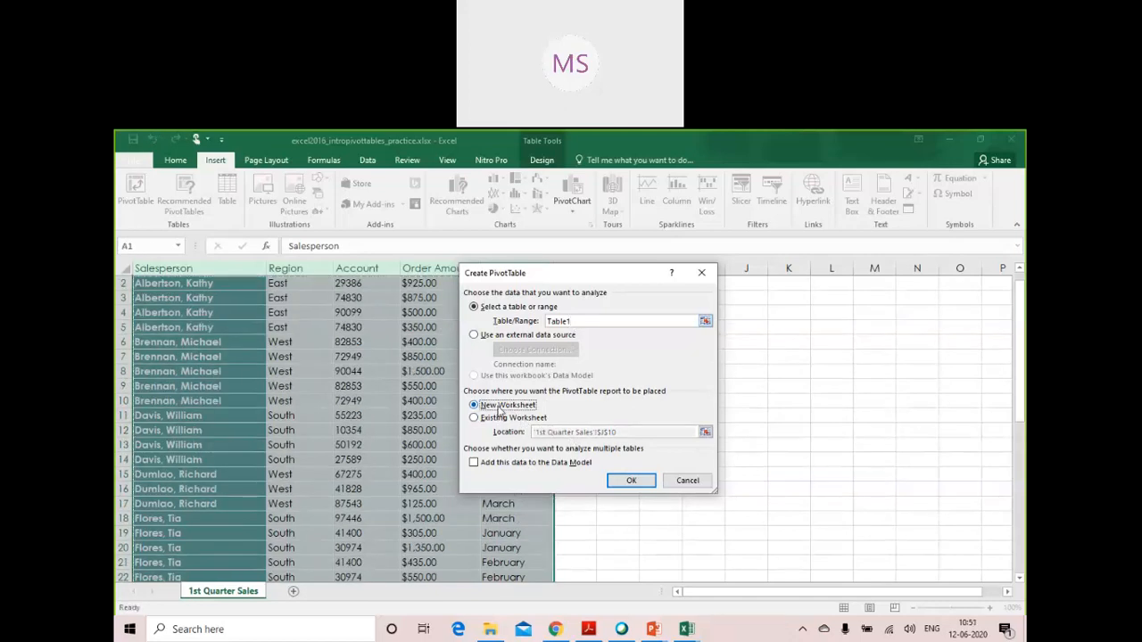
left_click(631, 482)
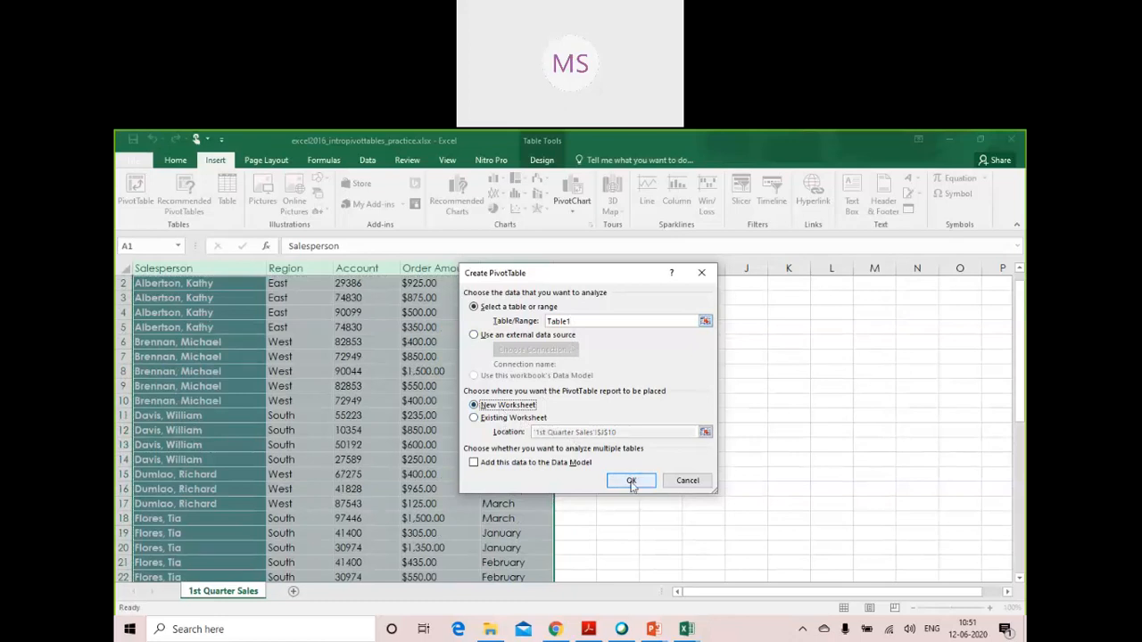
left_click(631, 481)
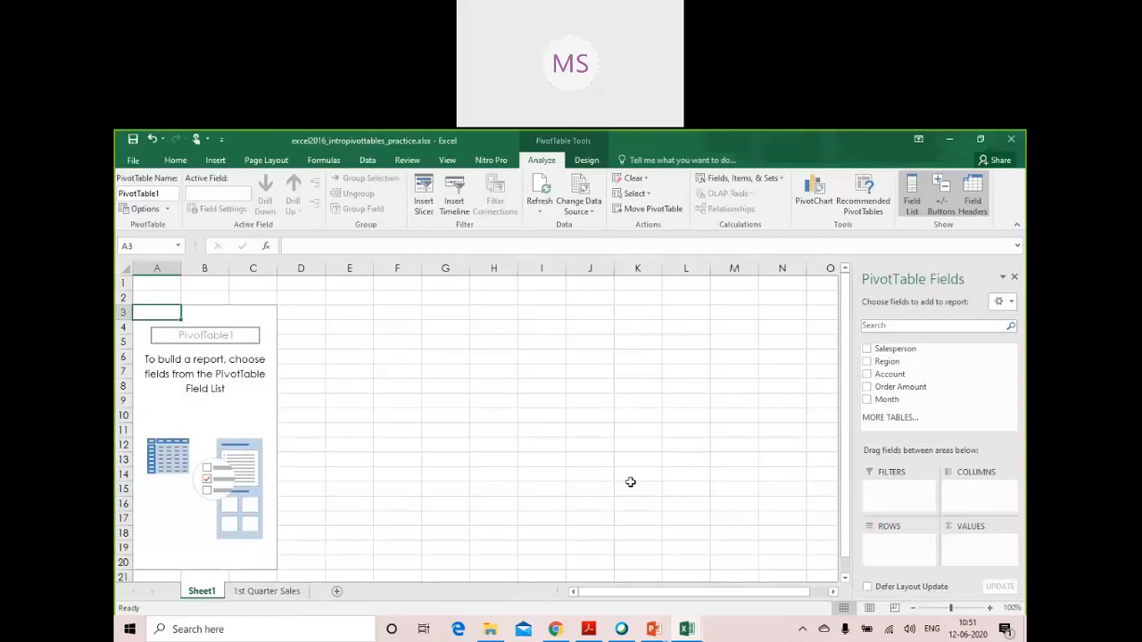
Compare the blank PivotTable's field list with the column headers on the 1st Quarter Sales sheet, and return to Sheet1
scroll(324, 390, "down", 5)
scroll(323, 389, "up", 5)
left_click(622, 143)
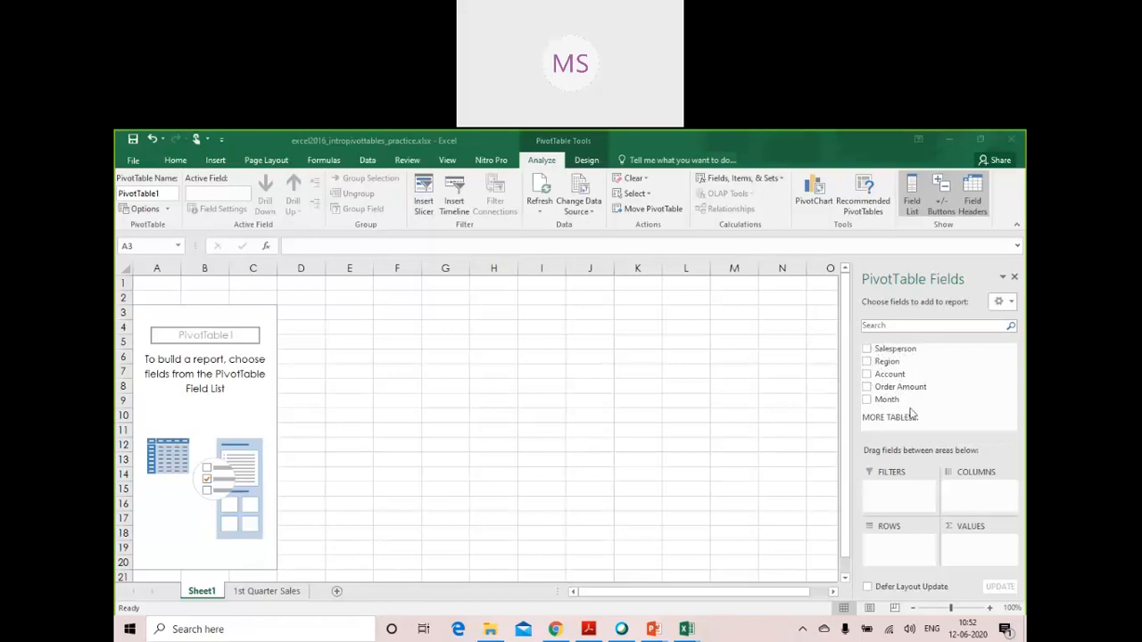
left_click(273, 592)
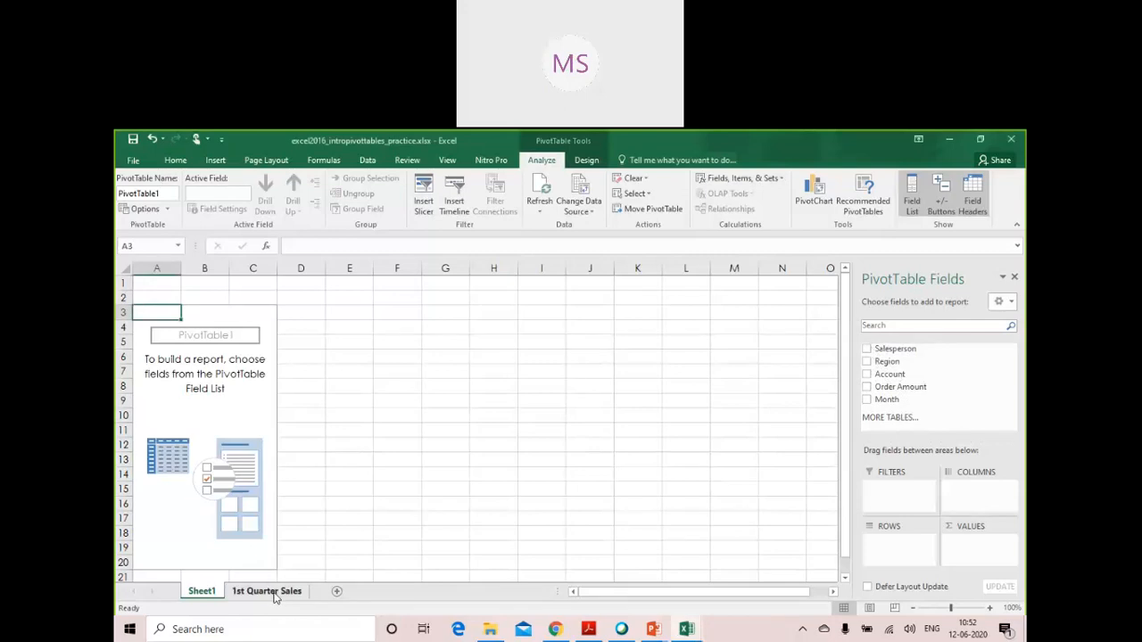
left_click(273, 593)
scroll(324, 397, "up", 1)
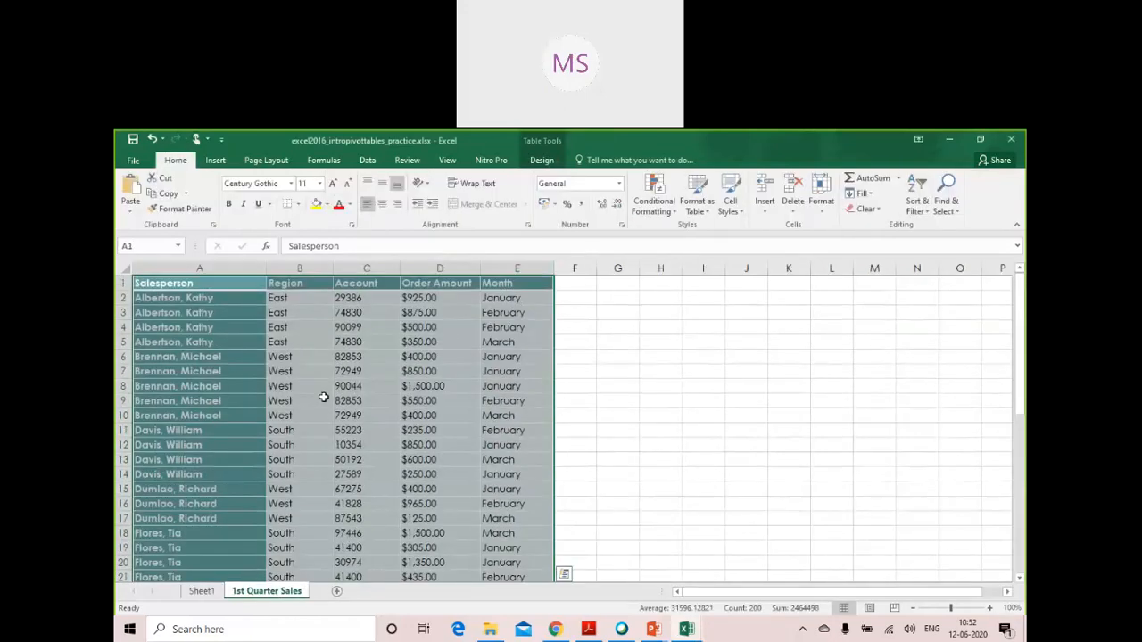
left_click(282, 281)
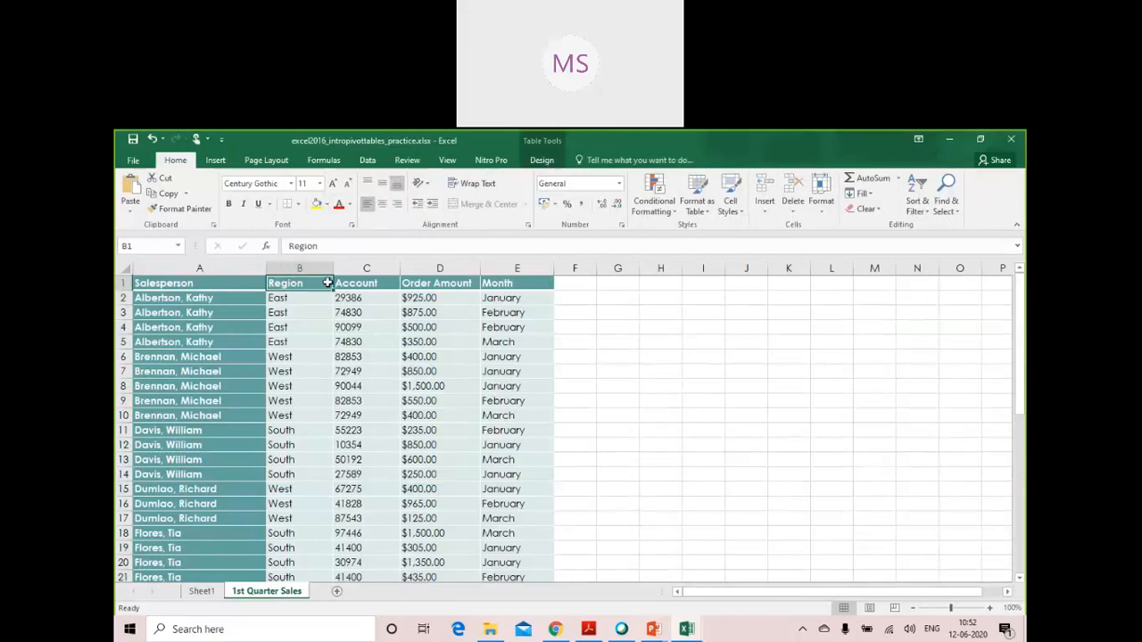
left_click(439, 278)
left_click(516, 284)
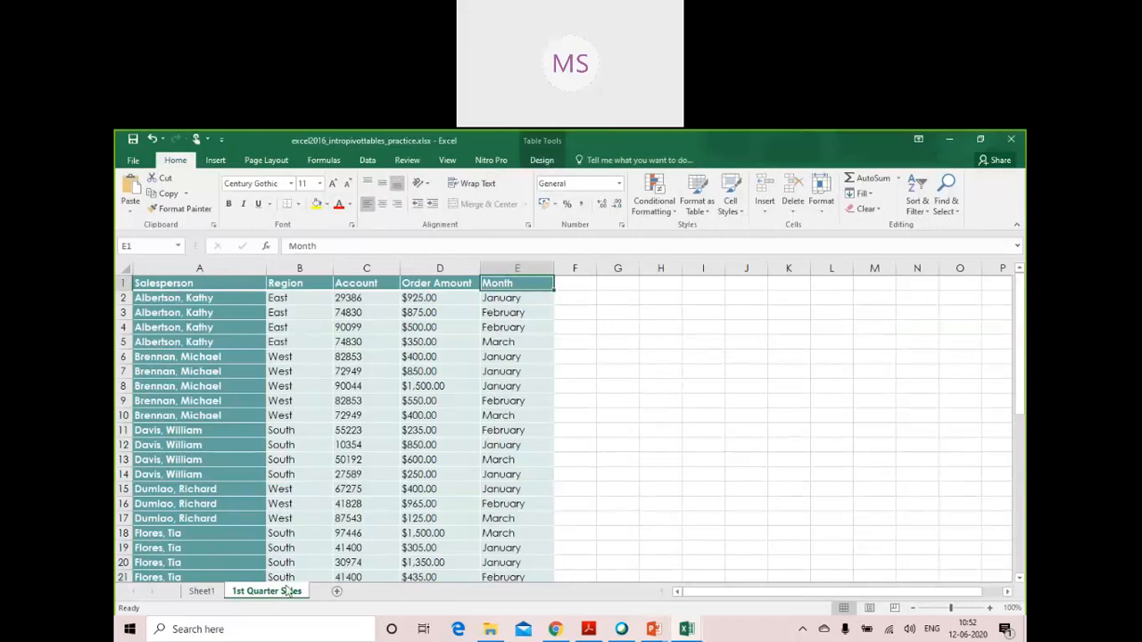
left_click(202, 591)
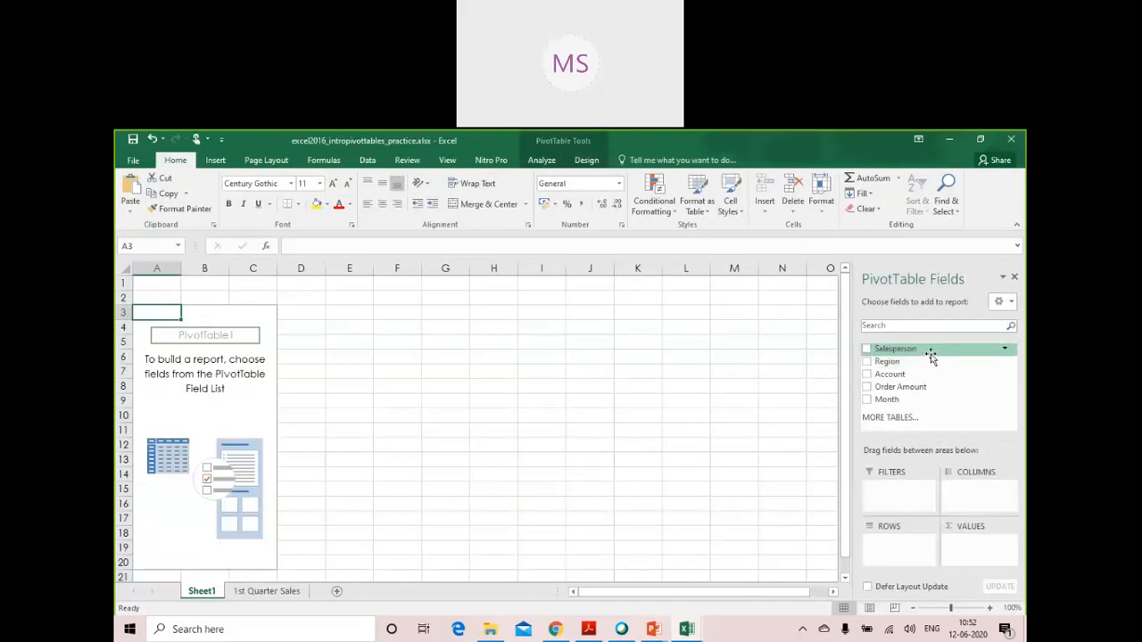
Add the Salesperson, Region, Account, Order Amount and Month fields to the PivotTable
left_click(867, 348)
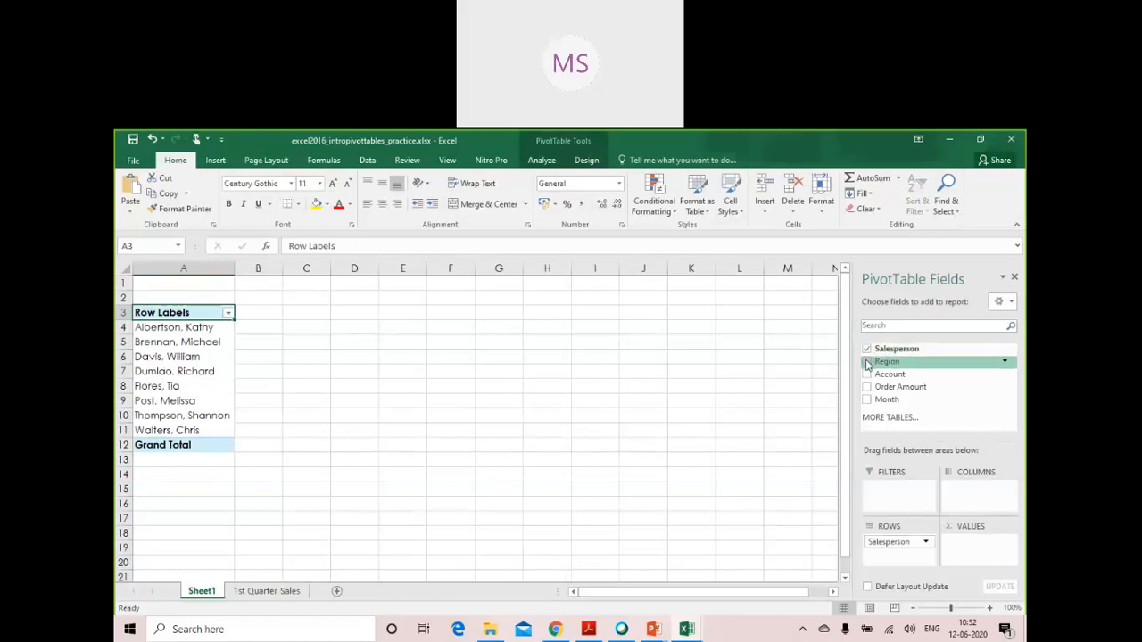
left_click(867, 362)
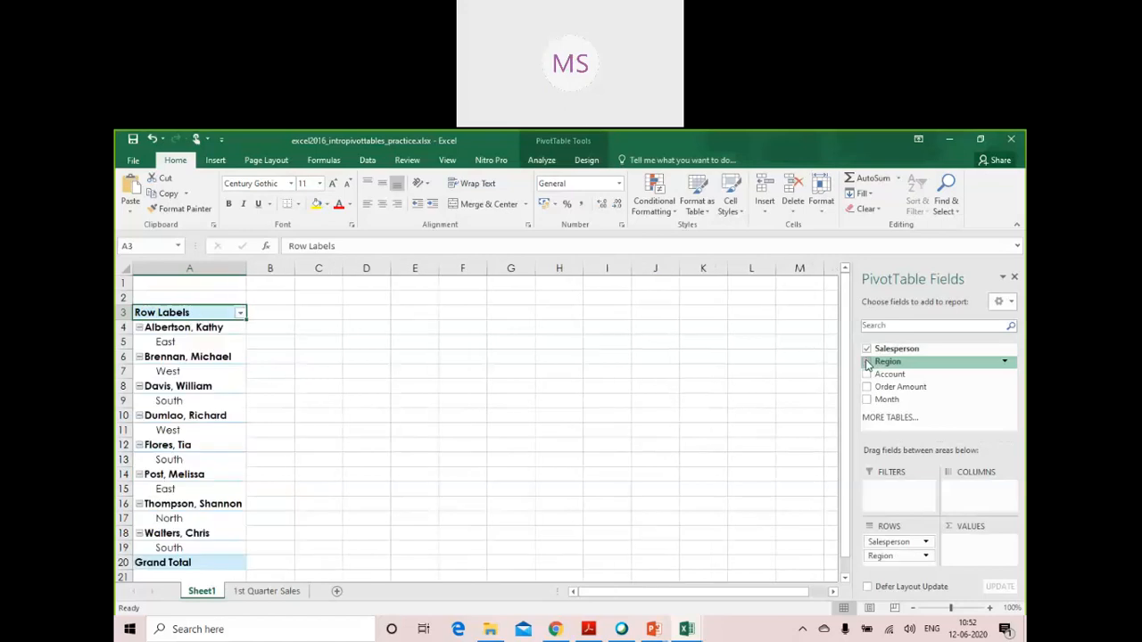
left_click(866, 374)
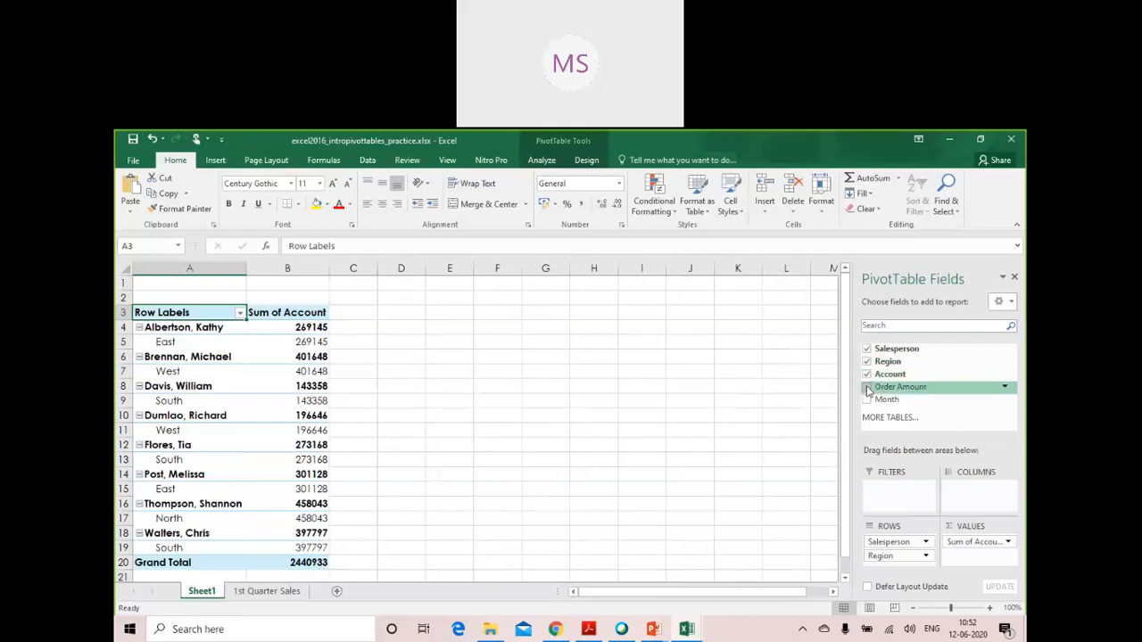
left_click(867, 387)
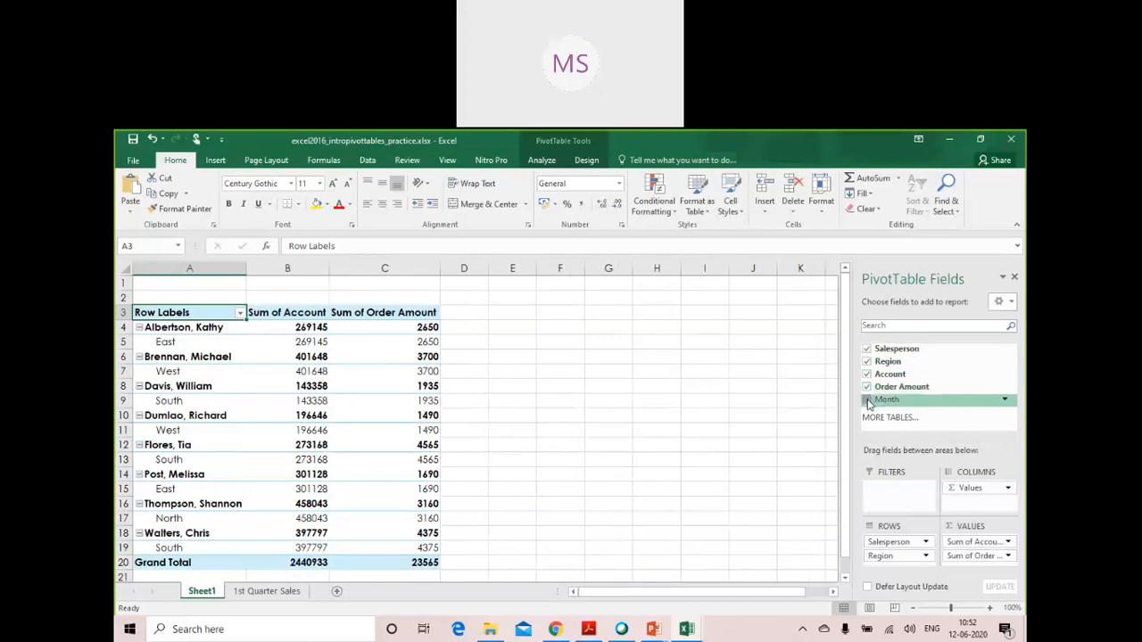
left_click(867, 401)
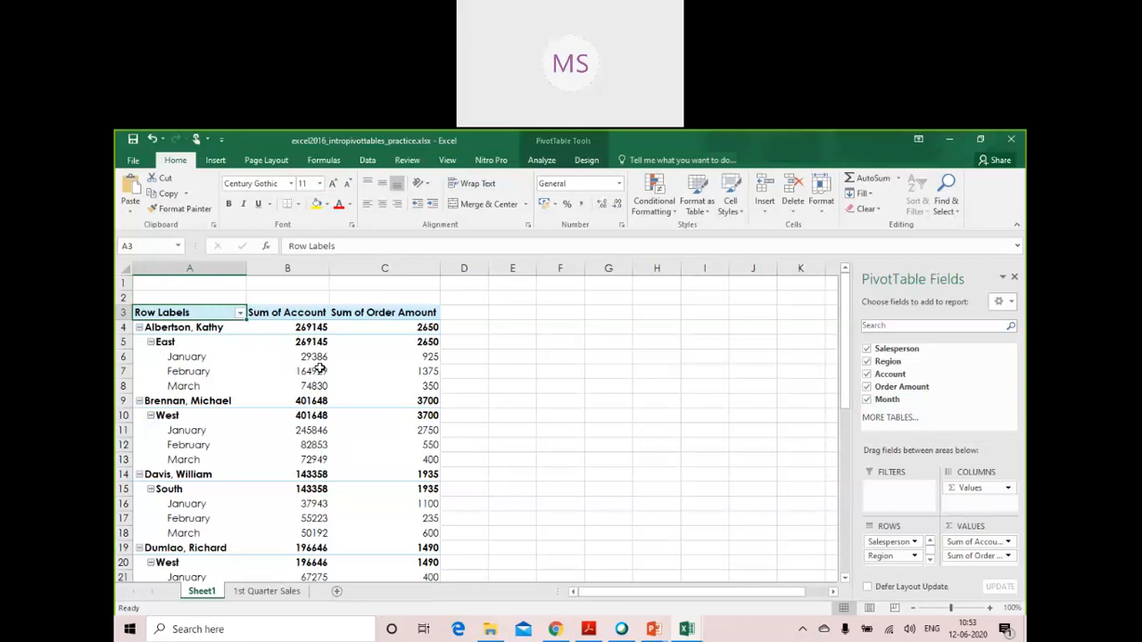
Remove the Month, Account and Region fields from the PivotTable, keeping Salesperson and Order Amount
left_click(867, 399)
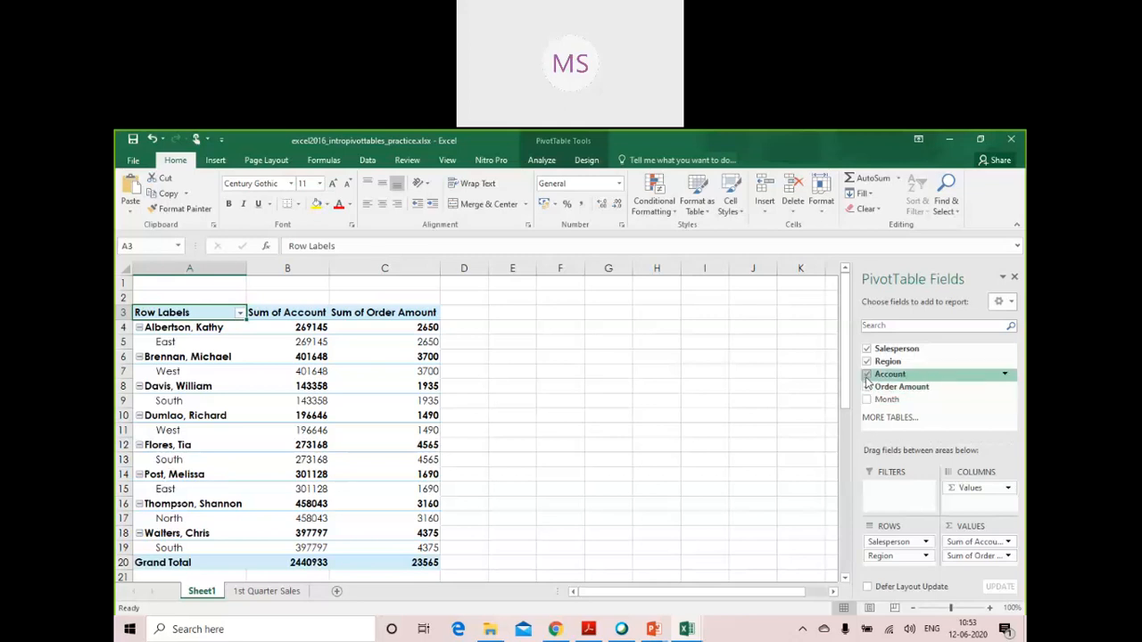
left_click(867, 378)
left_click(868, 364)
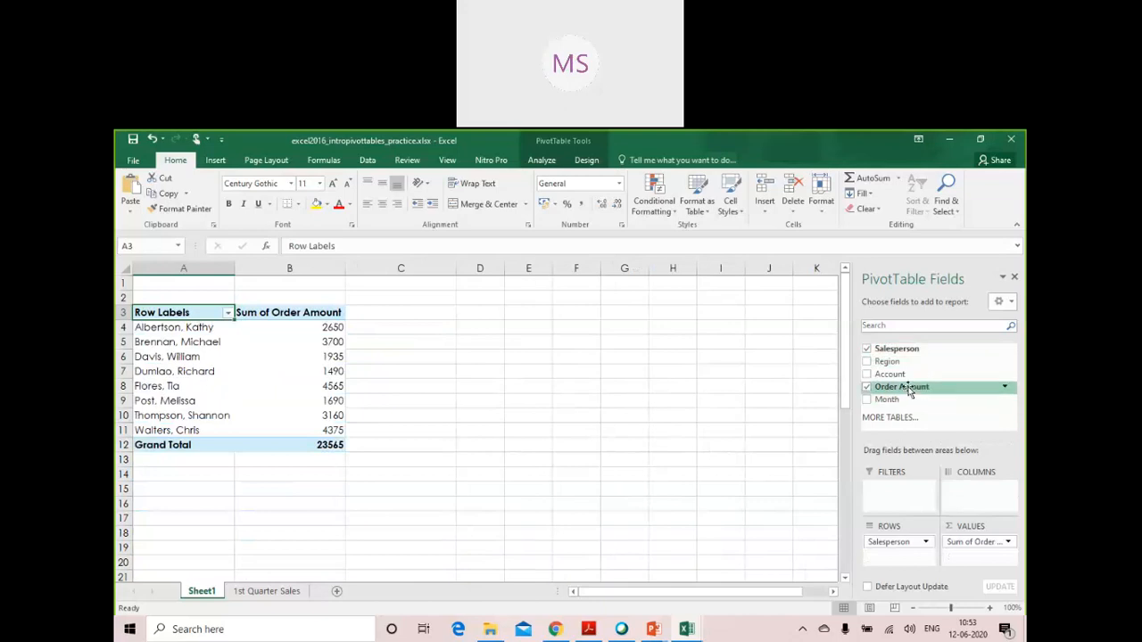
Review the order amount total of each salesperson in the PivotTable
left_click_drag(146, 312, 315, 446)
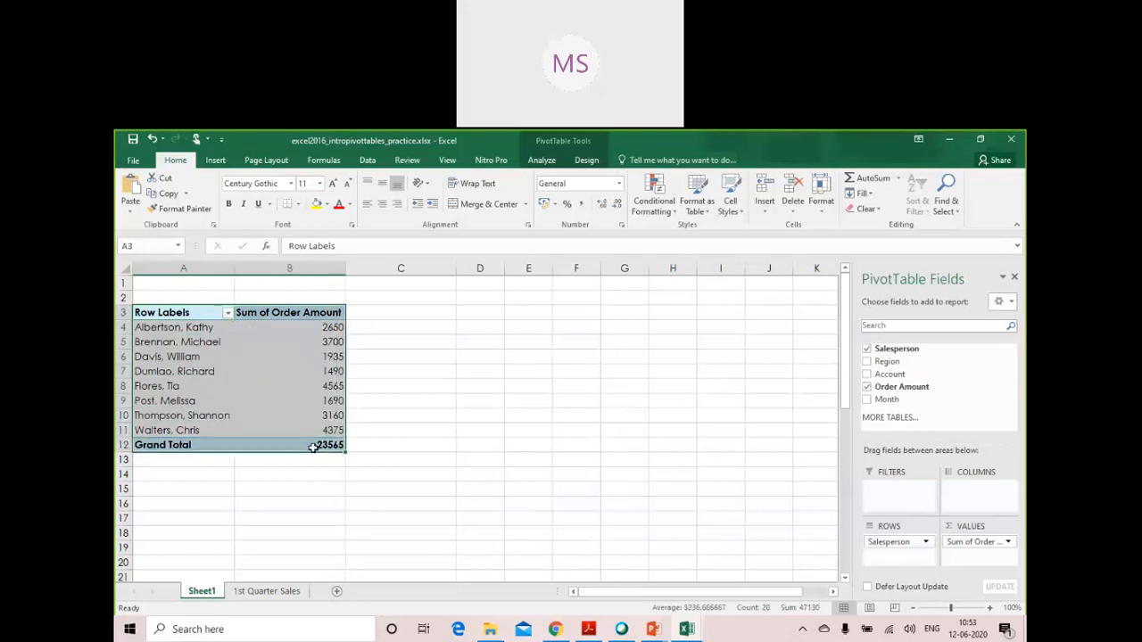
left_click(178, 328)
left_click(308, 328)
left_click(310, 340)
left_click(307, 357)
left_click(305, 370)
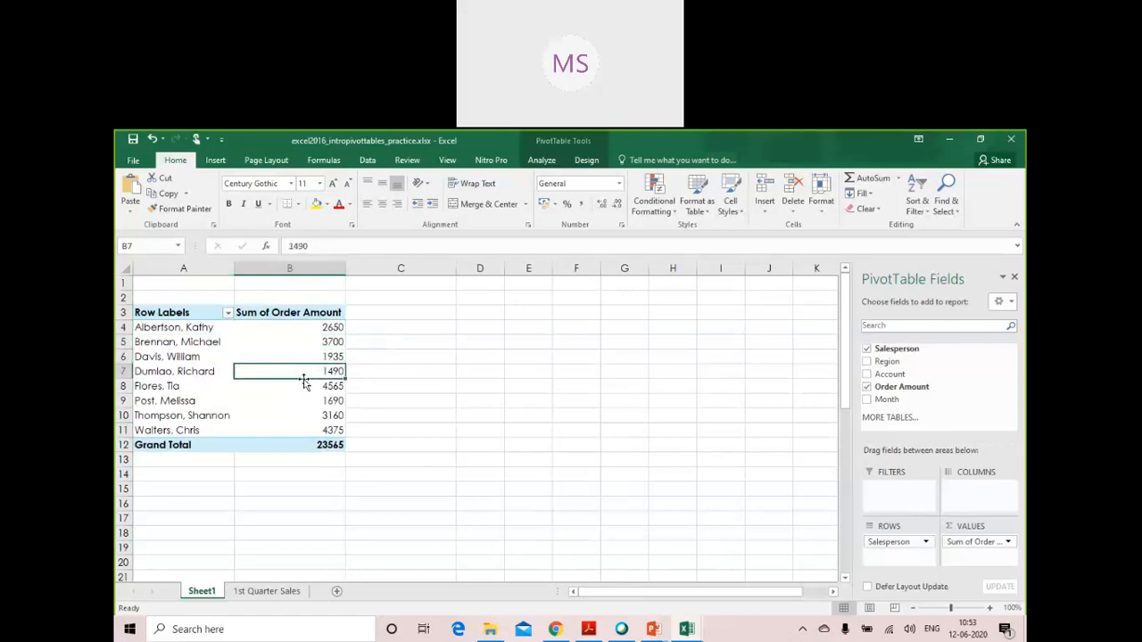
left_click(302, 385)
left_click(299, 400)
left_click(297, 416)
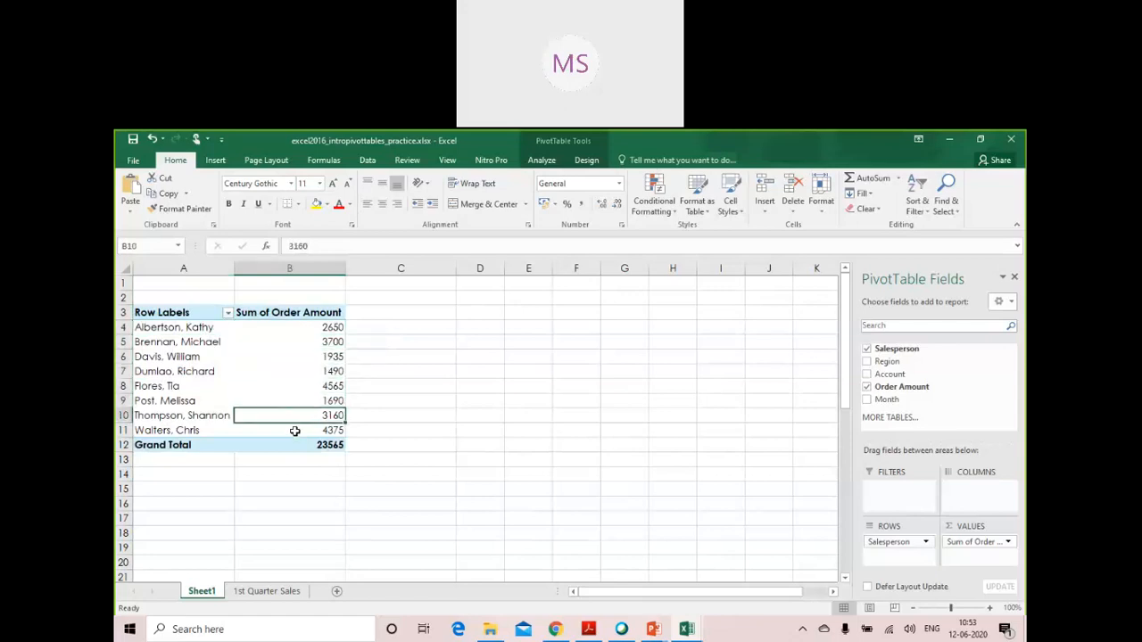
left_click(299, 431)
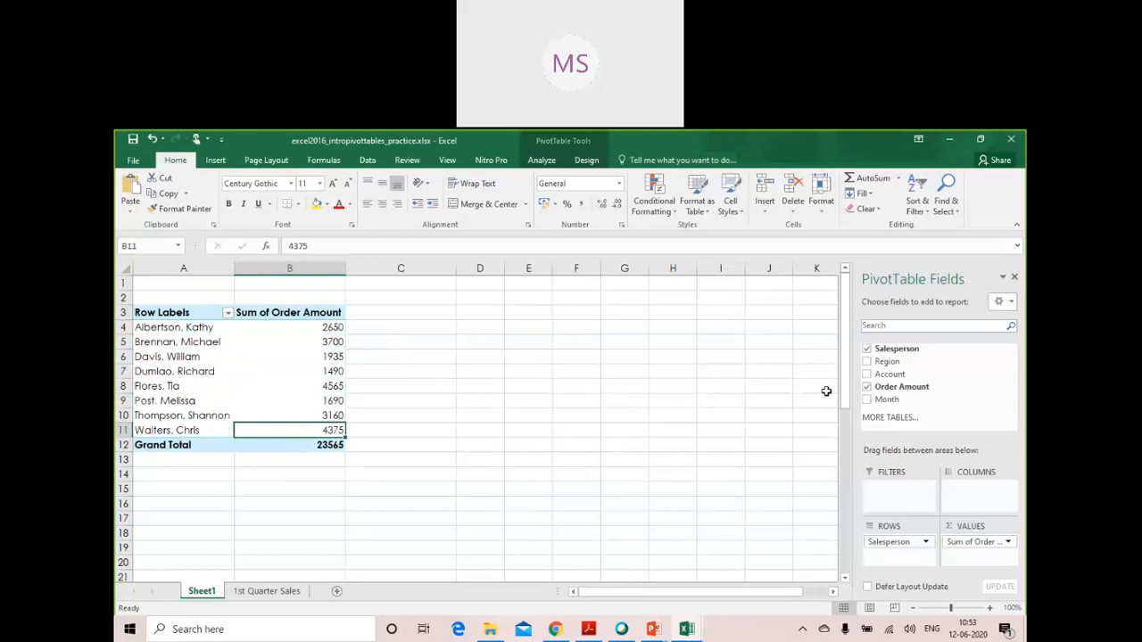
Replace Salesperson with Region as the row field and examine the order totals for the North, South and West regions
left_click(866, 348)
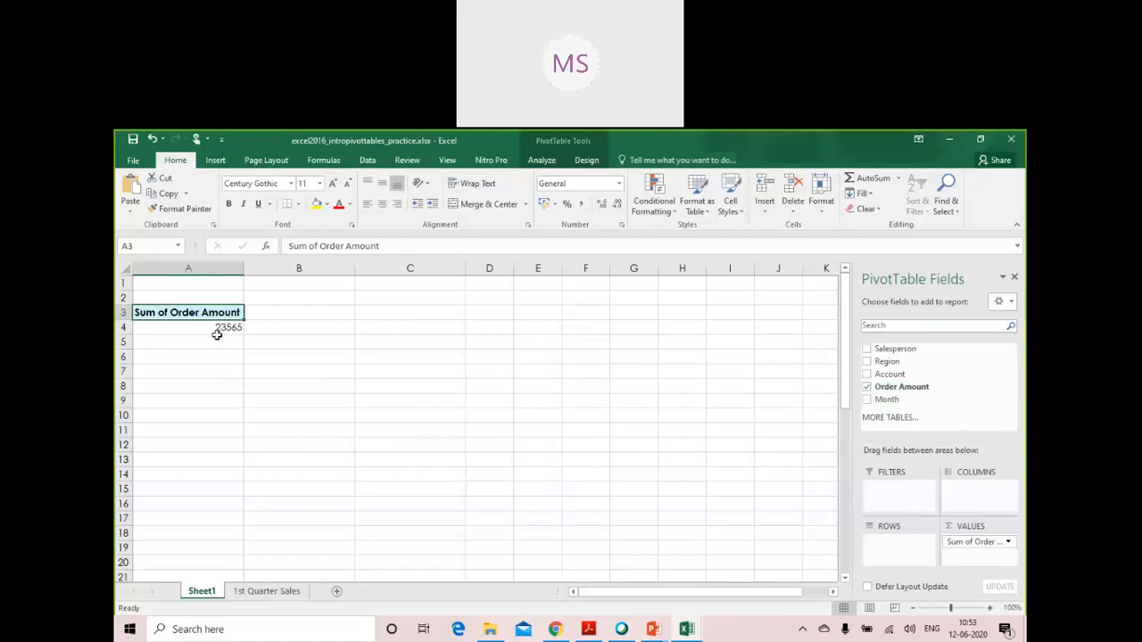
mouse_move(215, 326)
left_click(866, 362)
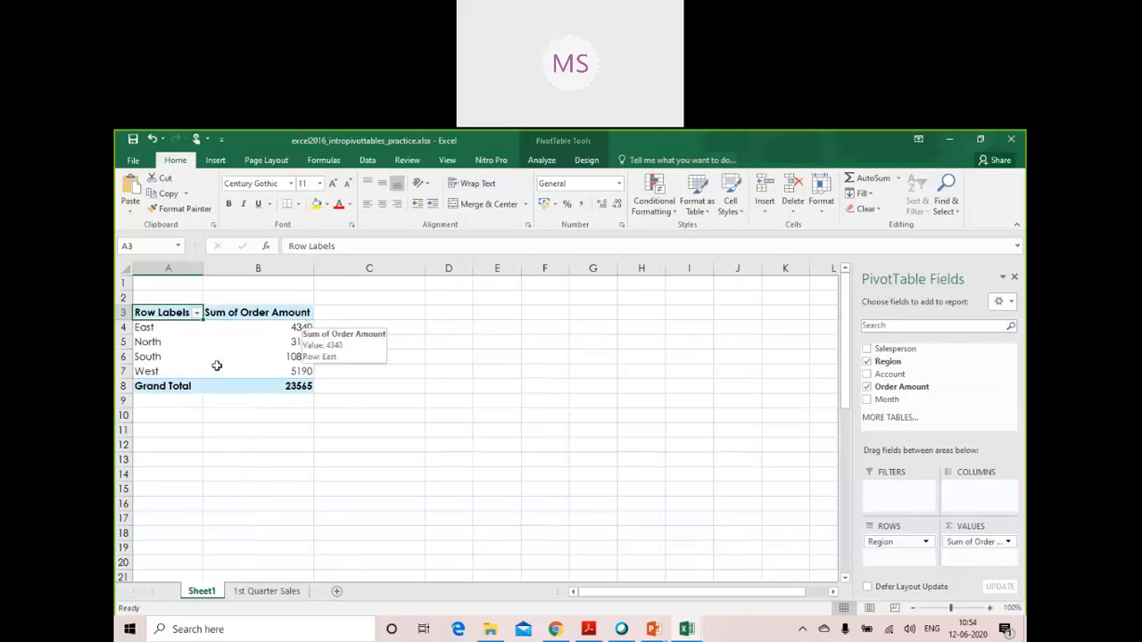
left_click(129, 346)
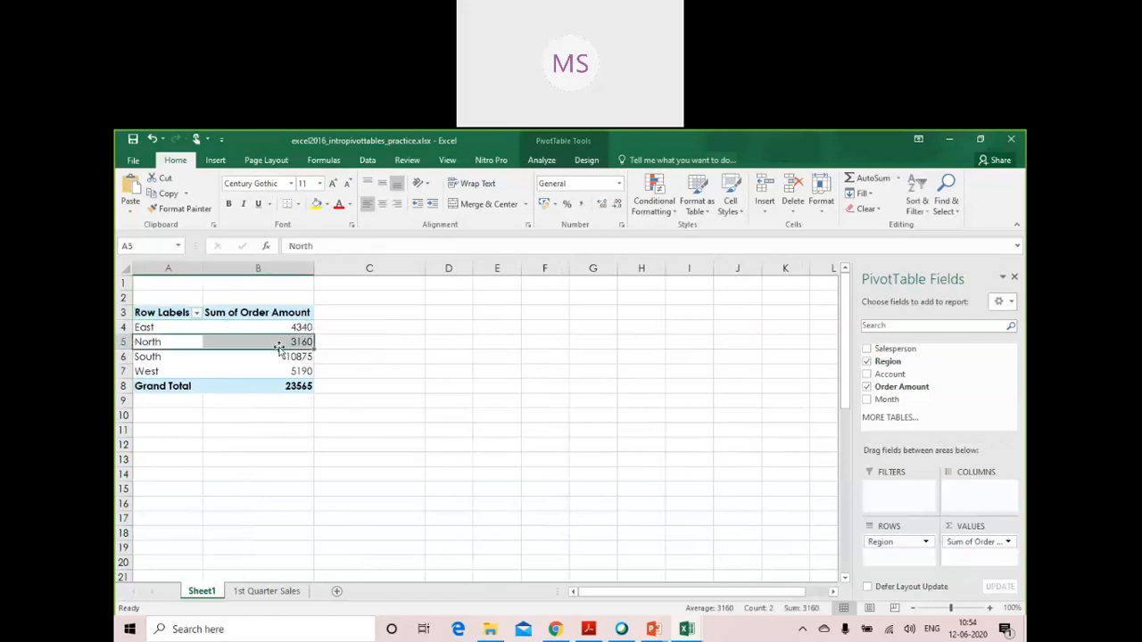
left_click(149, 357)
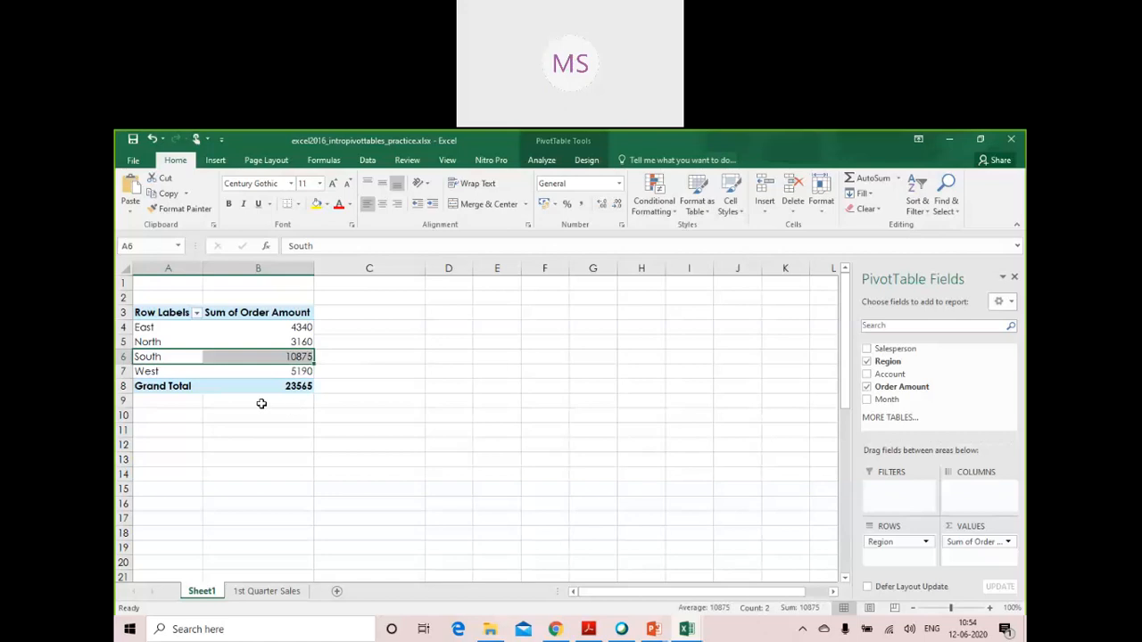
left_click(158, 371)
left_click(276, 370)
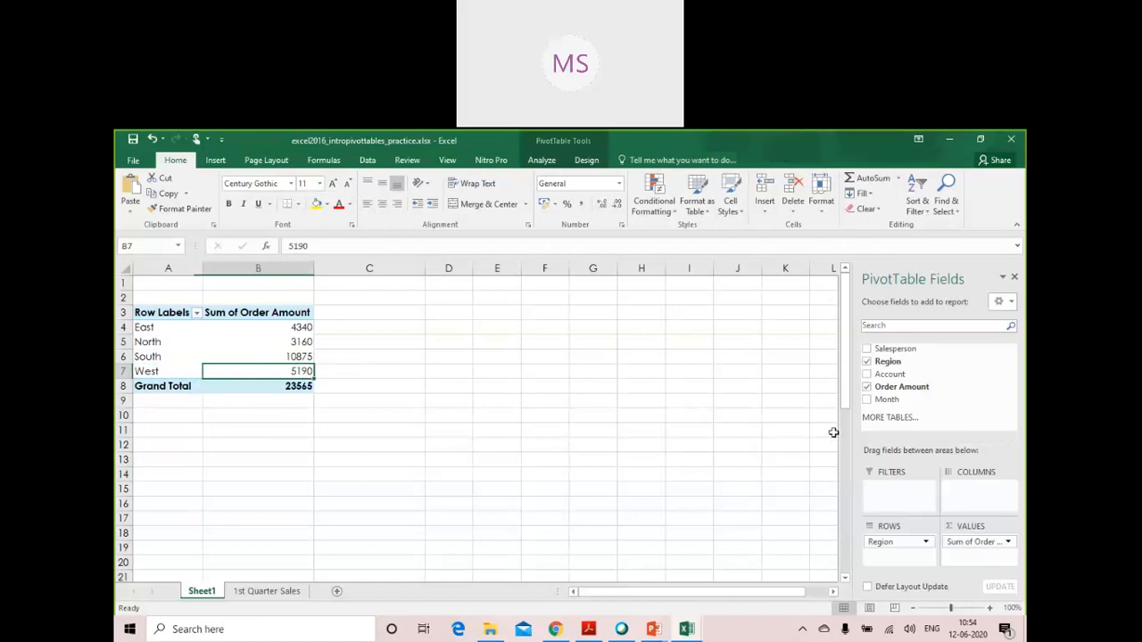
Replace Region with Month as the PivotTable's row field and examine the order totals for January, February and March
left_click(867, 362)
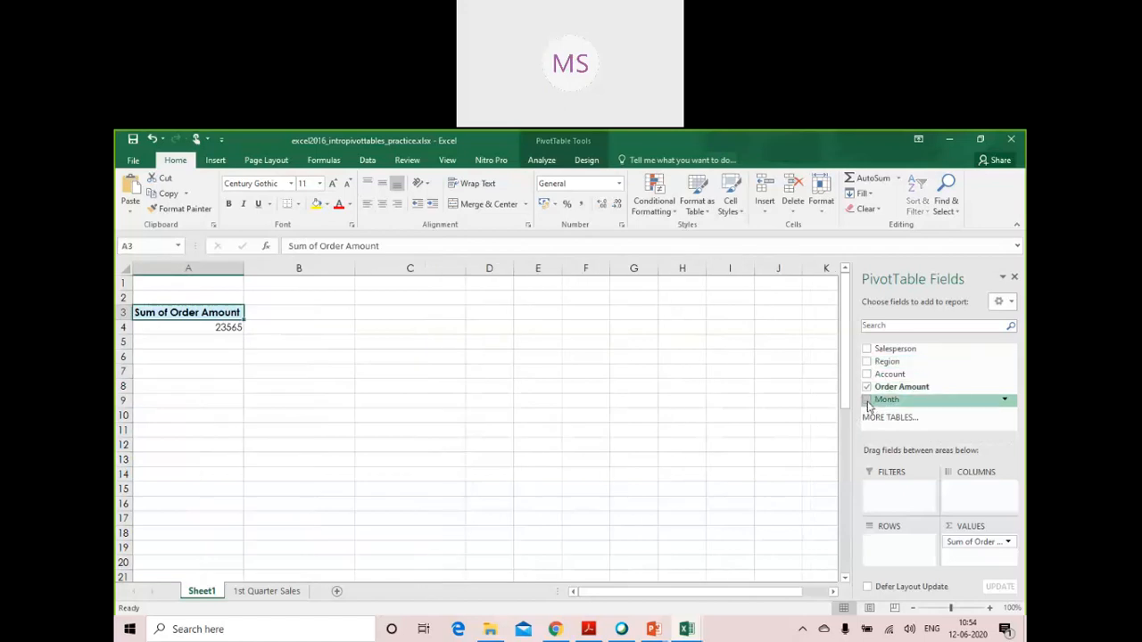
left_click(867, 401)
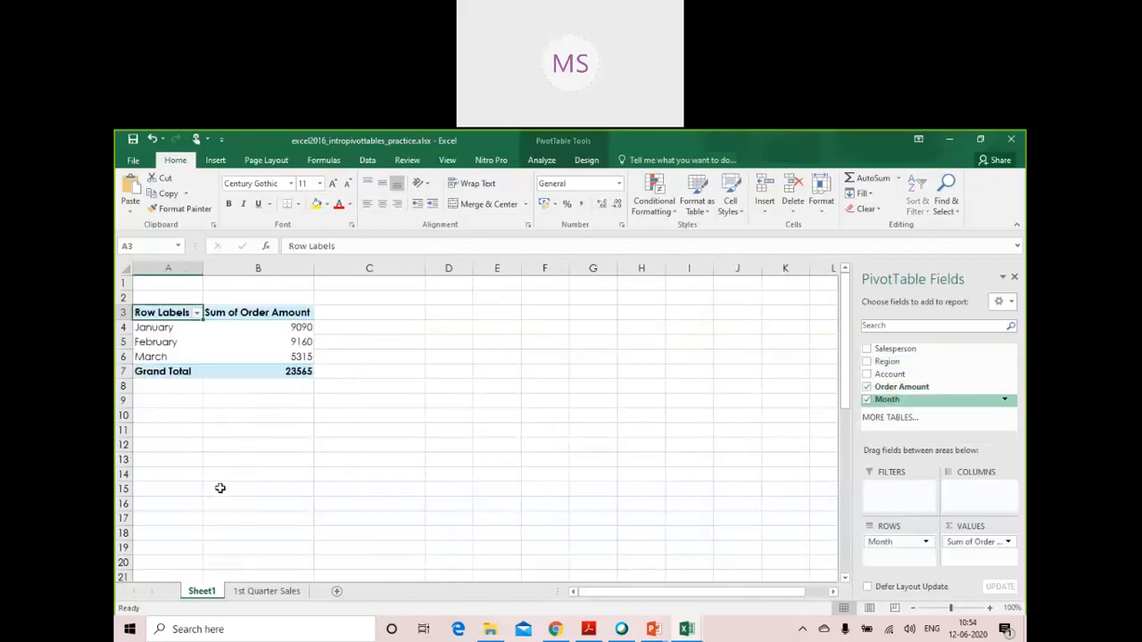
left_click(178, 330)
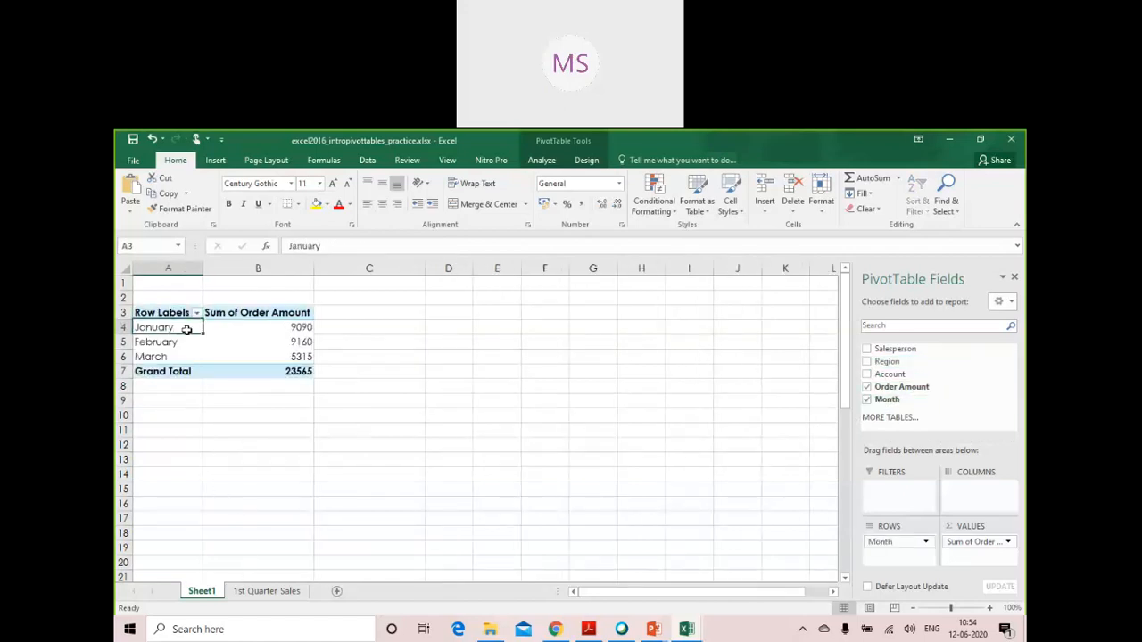
left_click(278, 327)
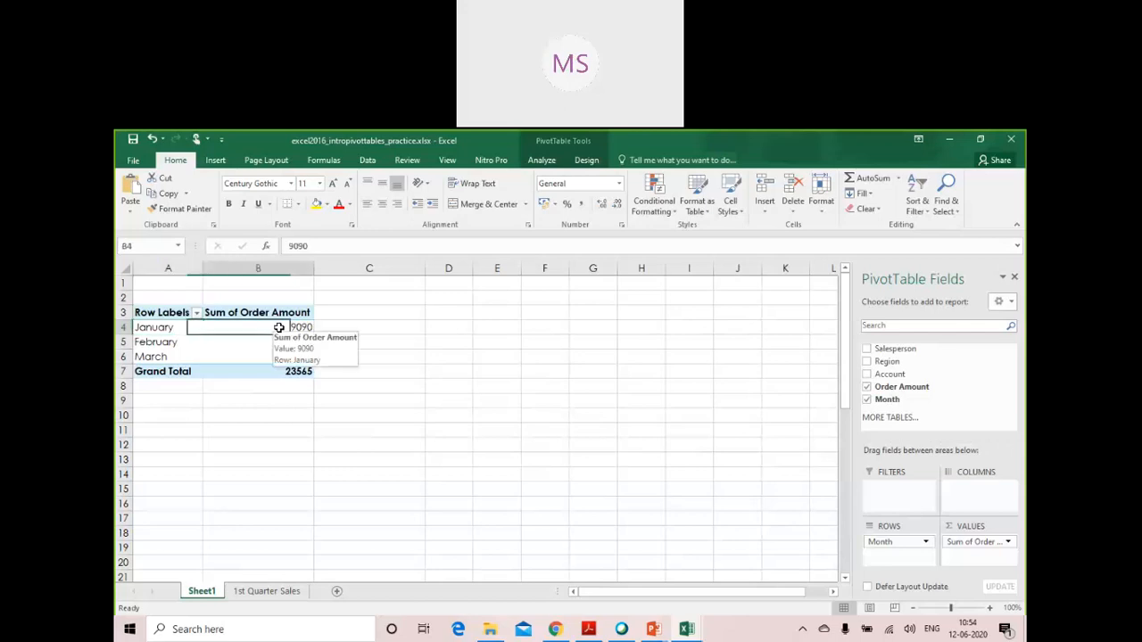
left_click(163, 343)
left_click(163, 344)
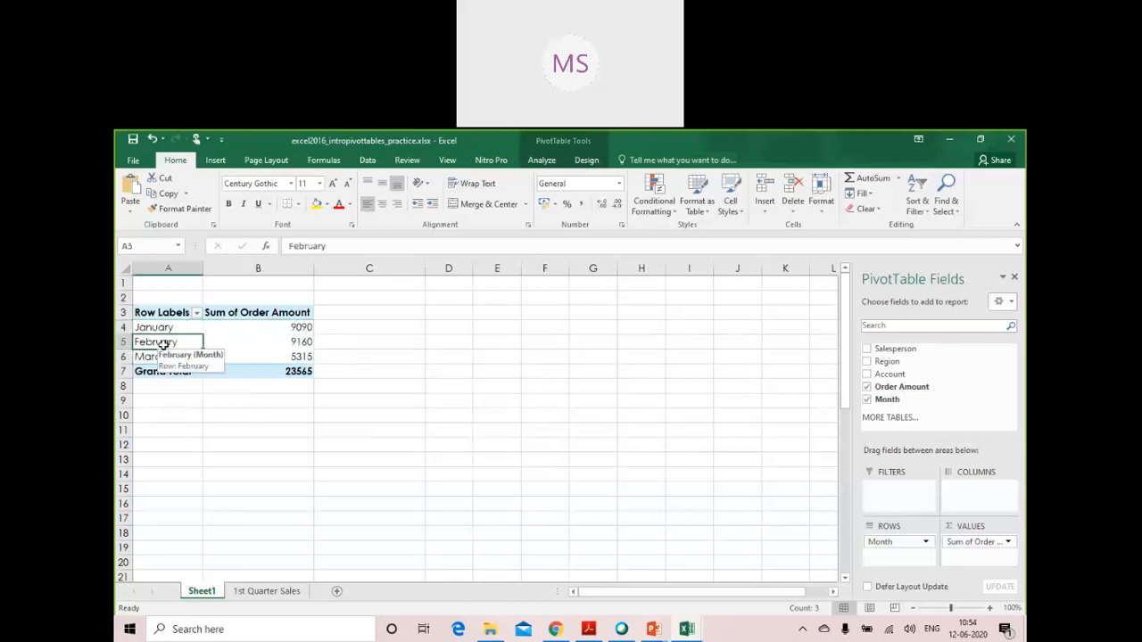
left_click(298, 345)
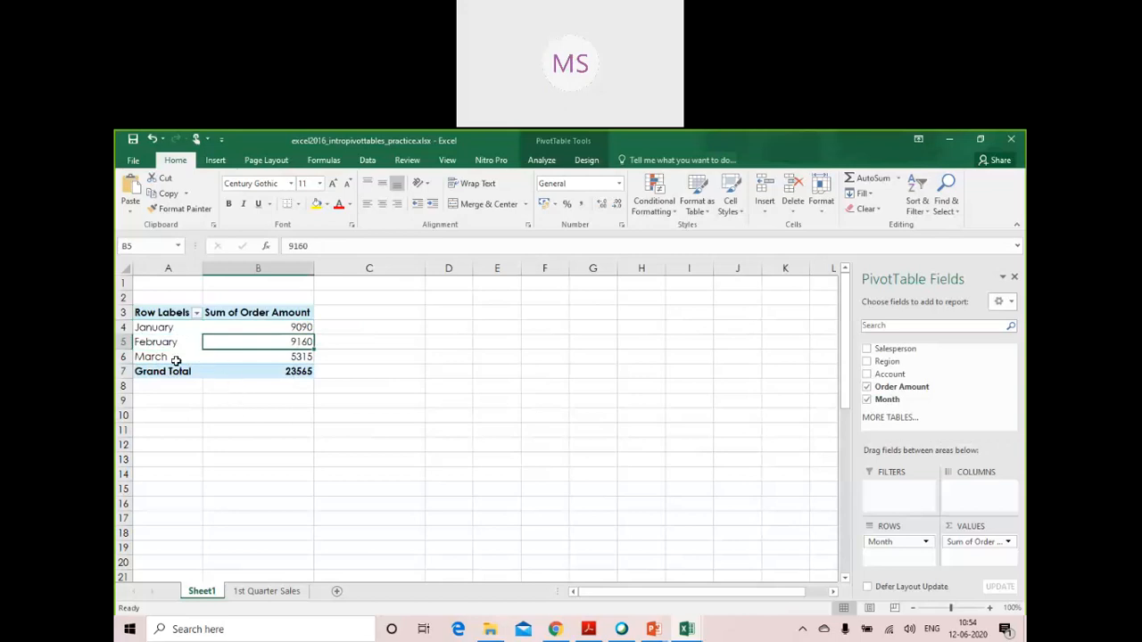
mouse_move(274, 359)
Add Salesperson beneath Month in the PivotTable rows and review each month's order amounts by salesperson
left_click(868, 350)
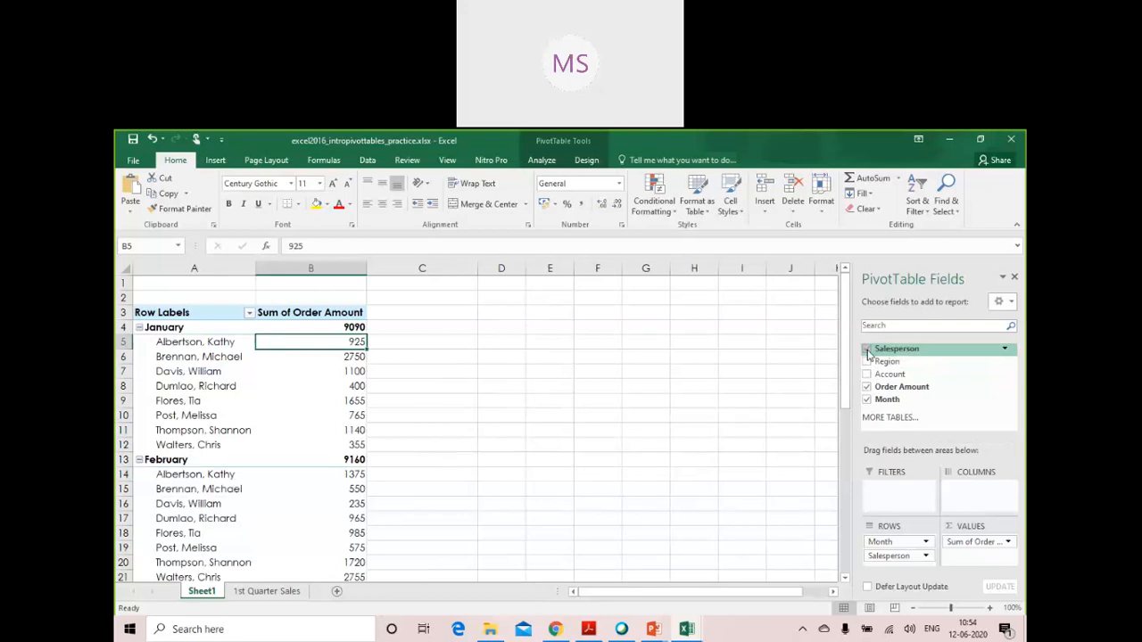
left_click_drag(168, 345, 382, 443)
scroll(203, 436, "down", 3)
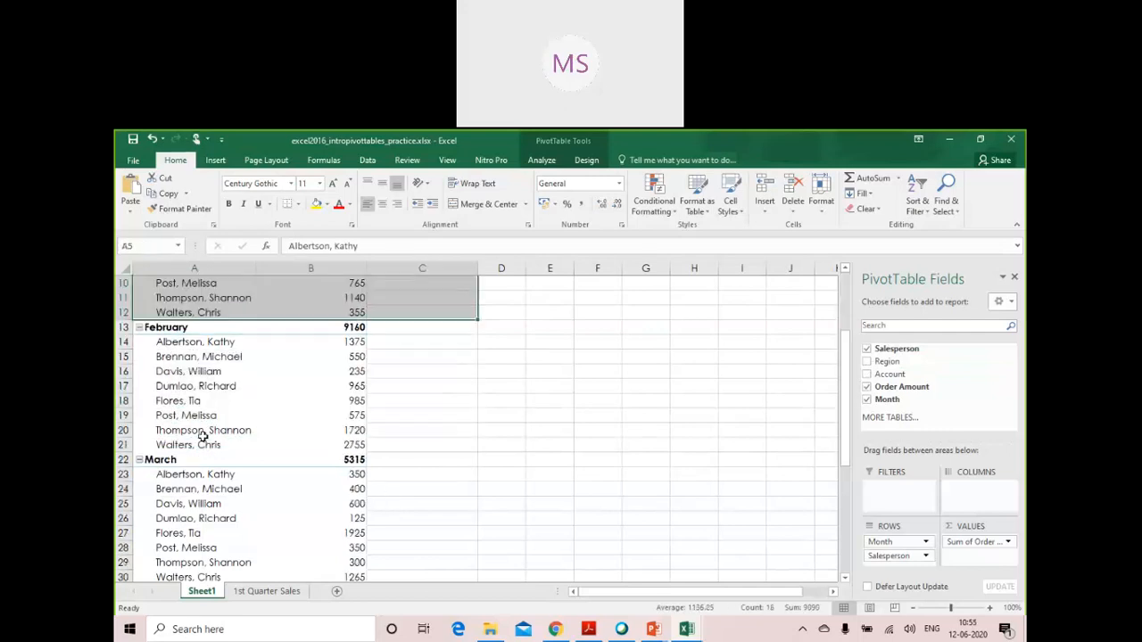
left_click_drag(169, 346, 395, 446)
scroll(202, 482, "down", 2)
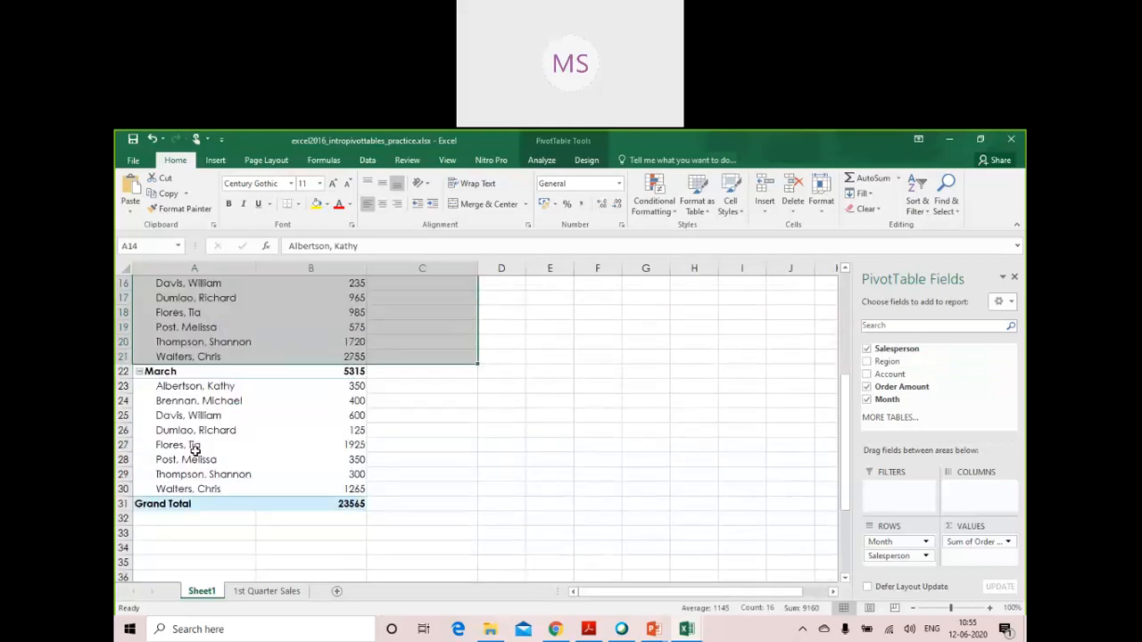
left_click_drag(184, 389, 372, 499)
scroll(401, 498, "up", 5)
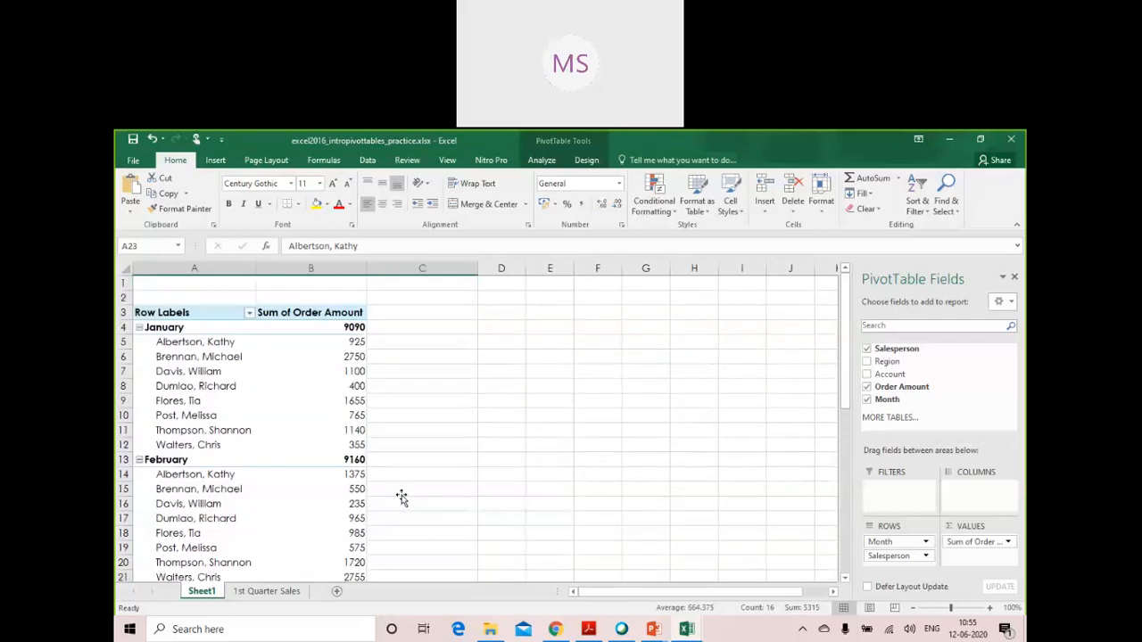
Filter the Salesperson row labels to show only the first salesperson in the list
left_click(249, 314)
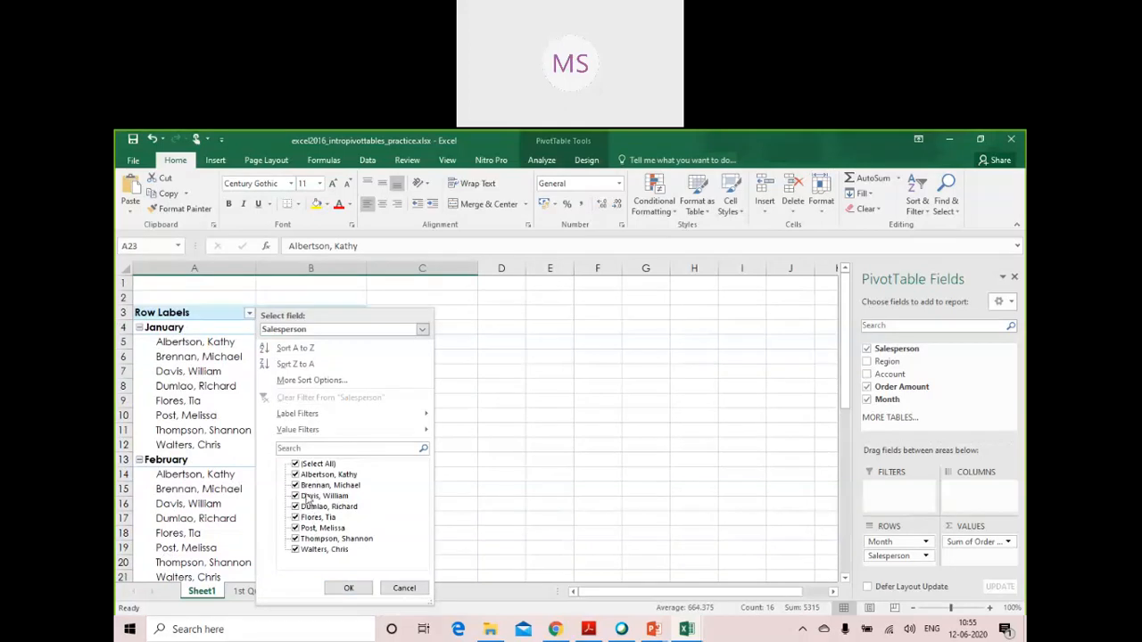
left_click(297, 464)
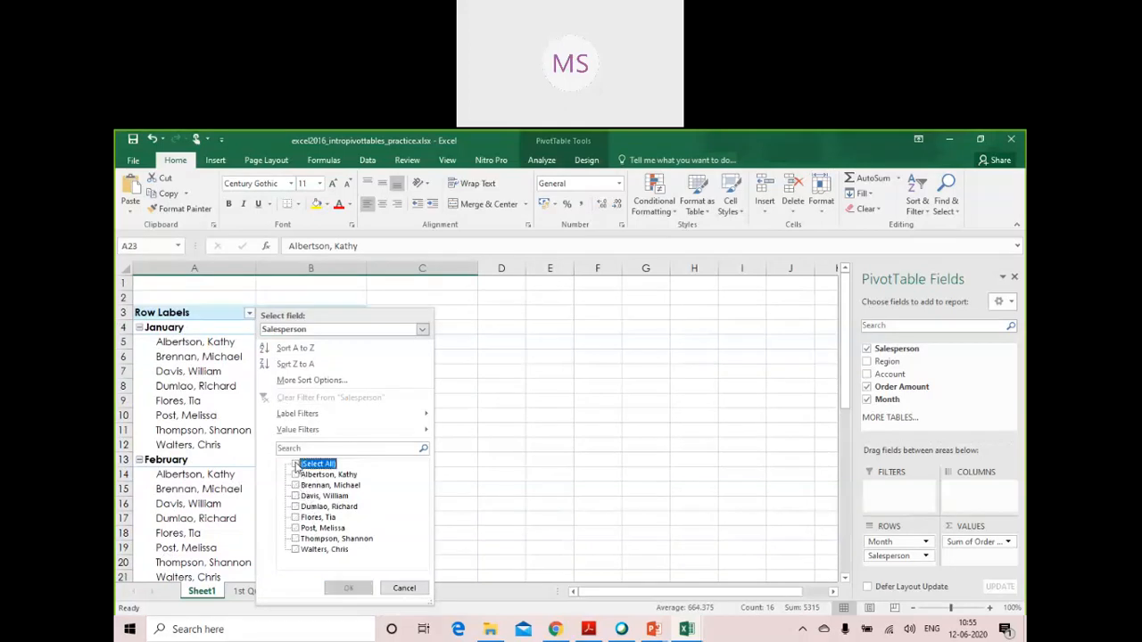
left_click(296, 474)
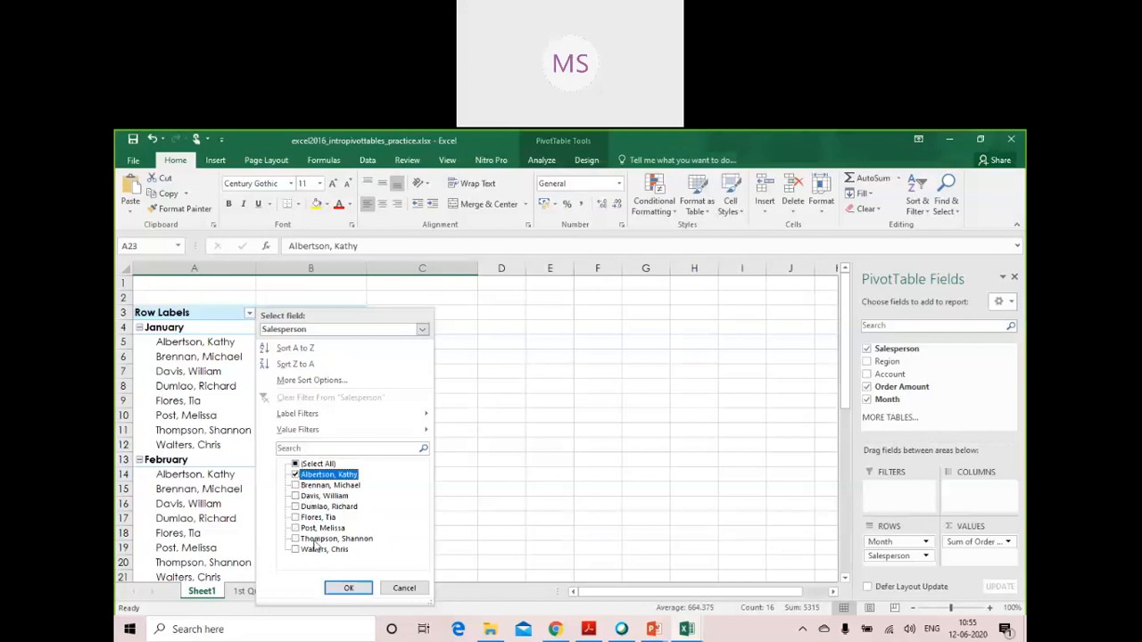
left_click(338, 589)
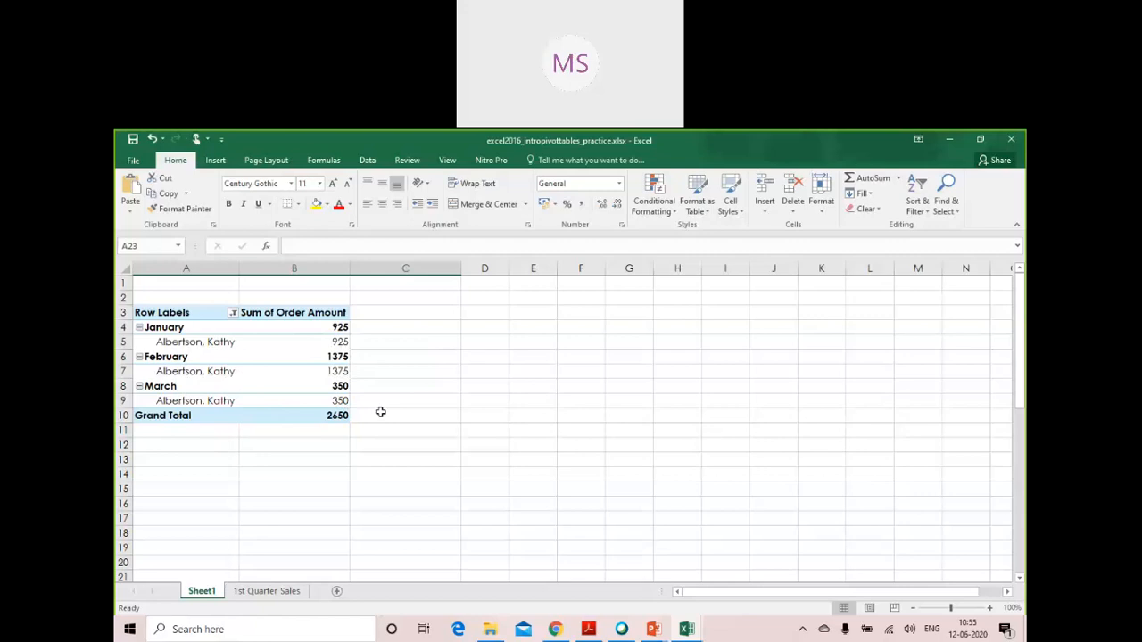
left_click(234, 314)
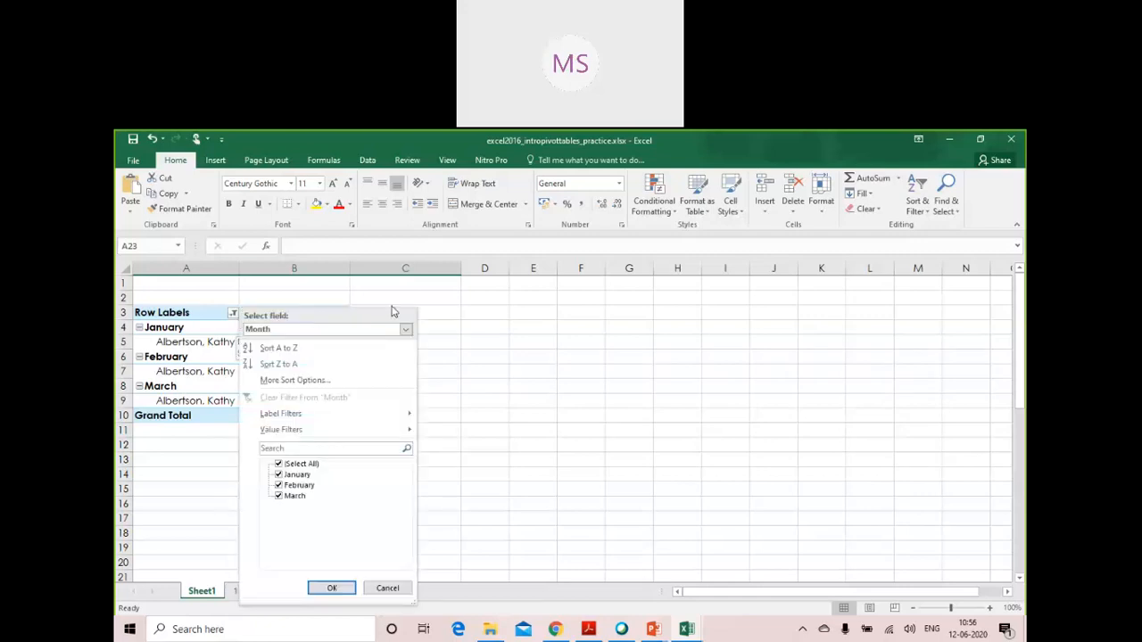
left_click(505, 394)
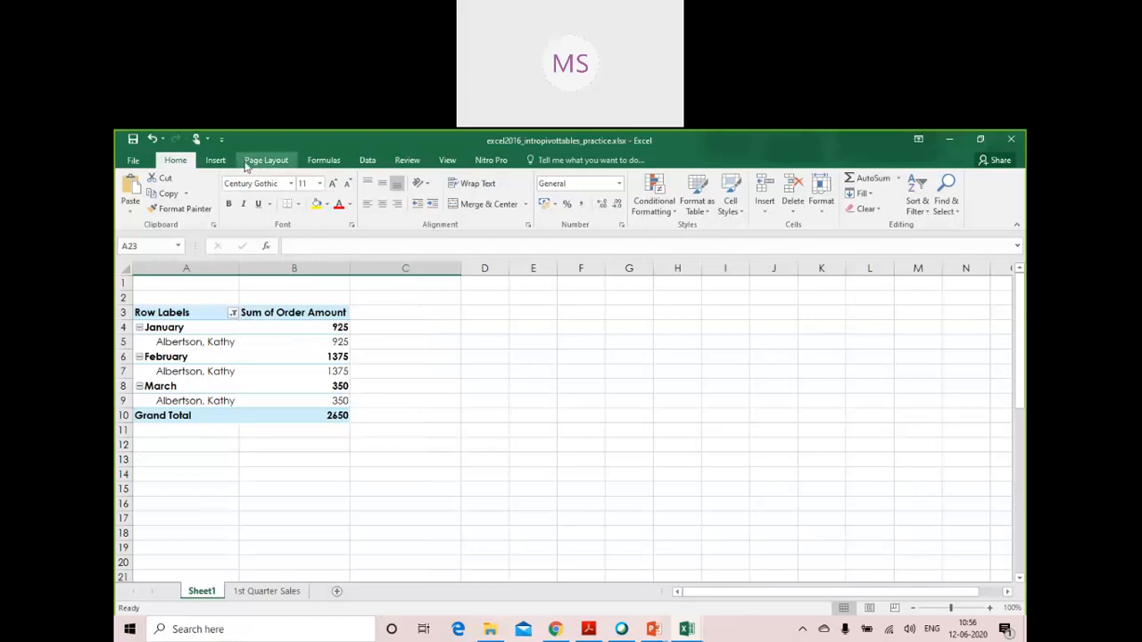
left_click(215, 161)
left_click(149, 212)
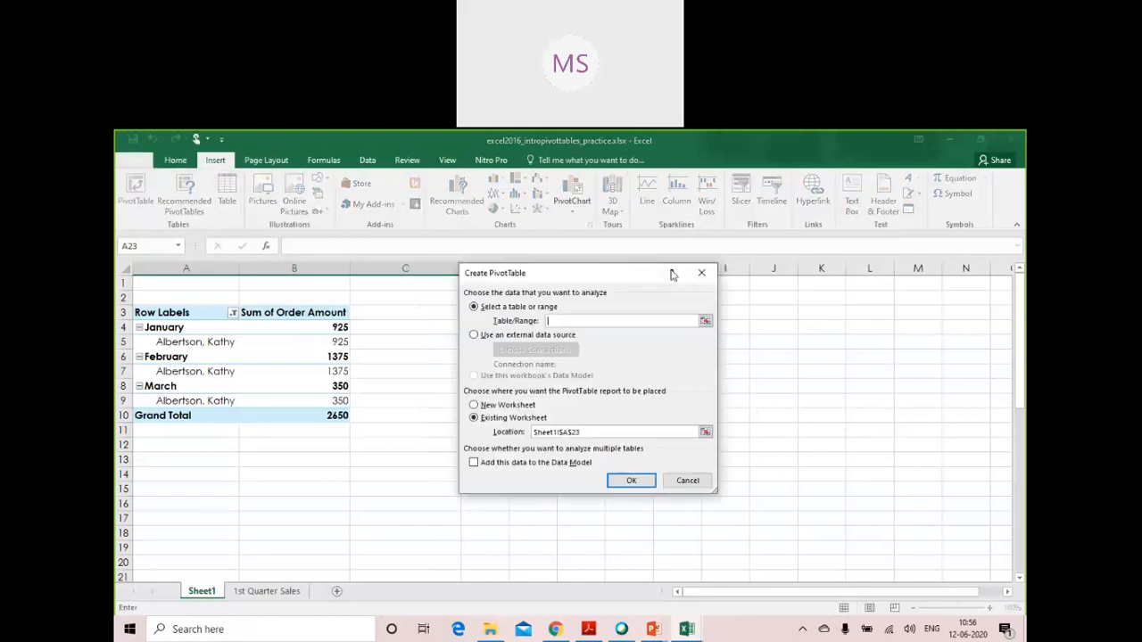
left_click(698, 271)
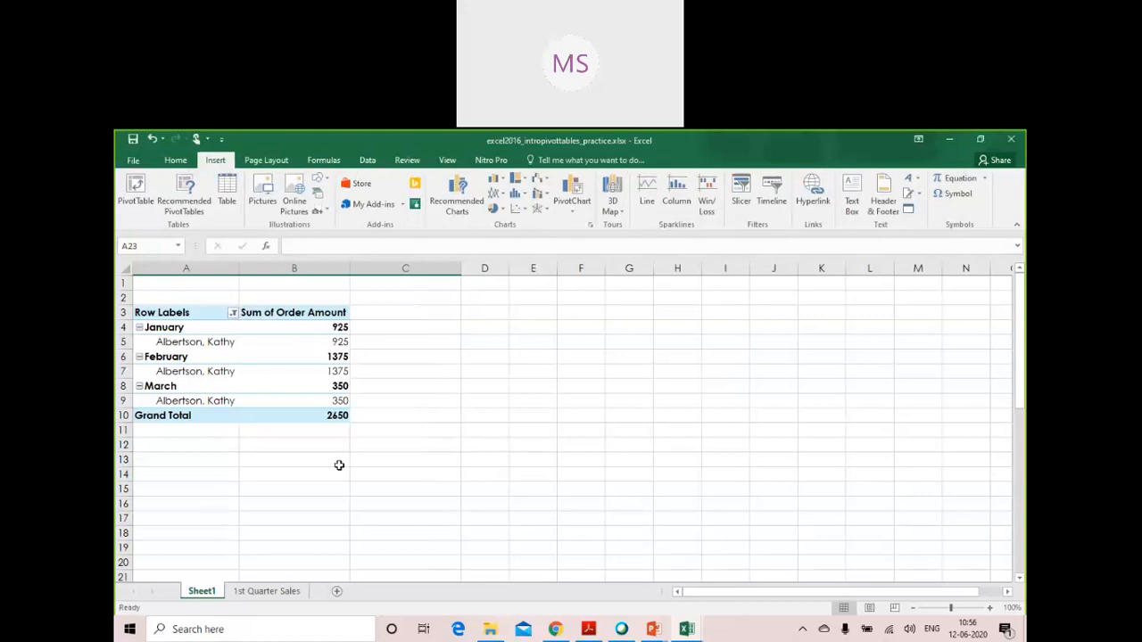
left_click(232, 313)
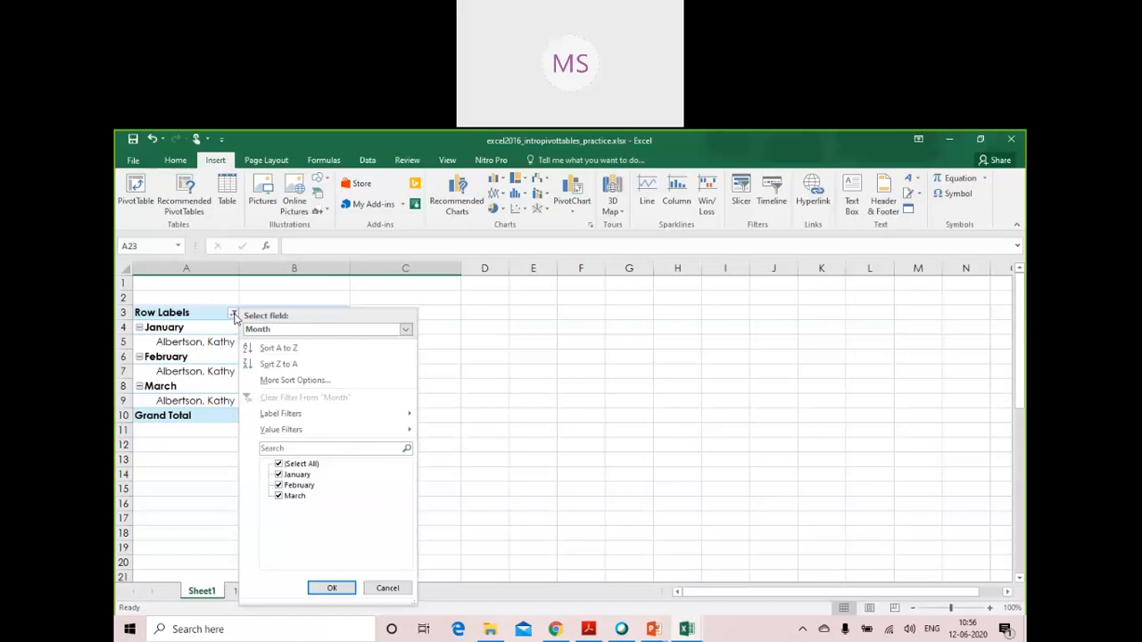
left_click(279, 465)
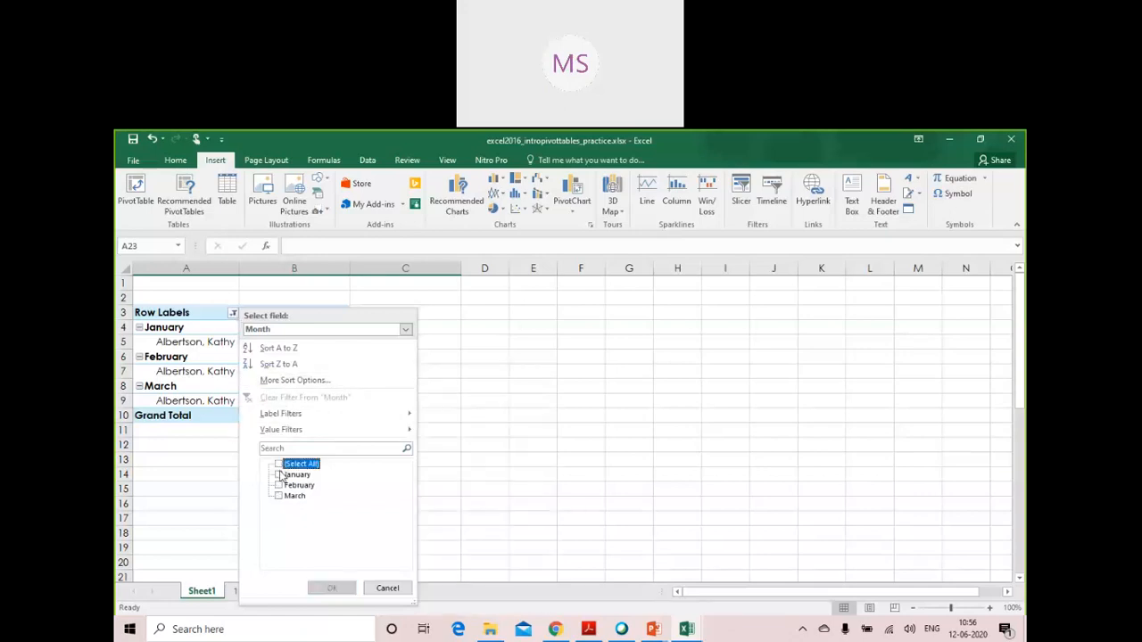
Remove the Month field from the PivotTable, keeping Salesperson as rows and Order Amount as values
left_click(170, 328)
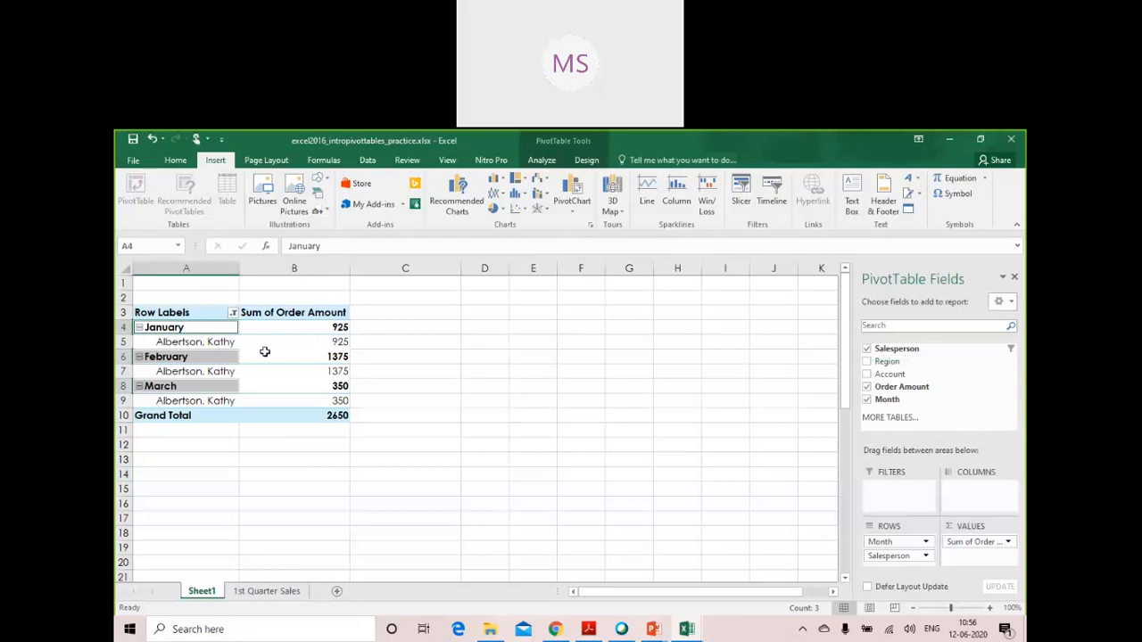
left_click(866, 386)
left_click(867, 399)
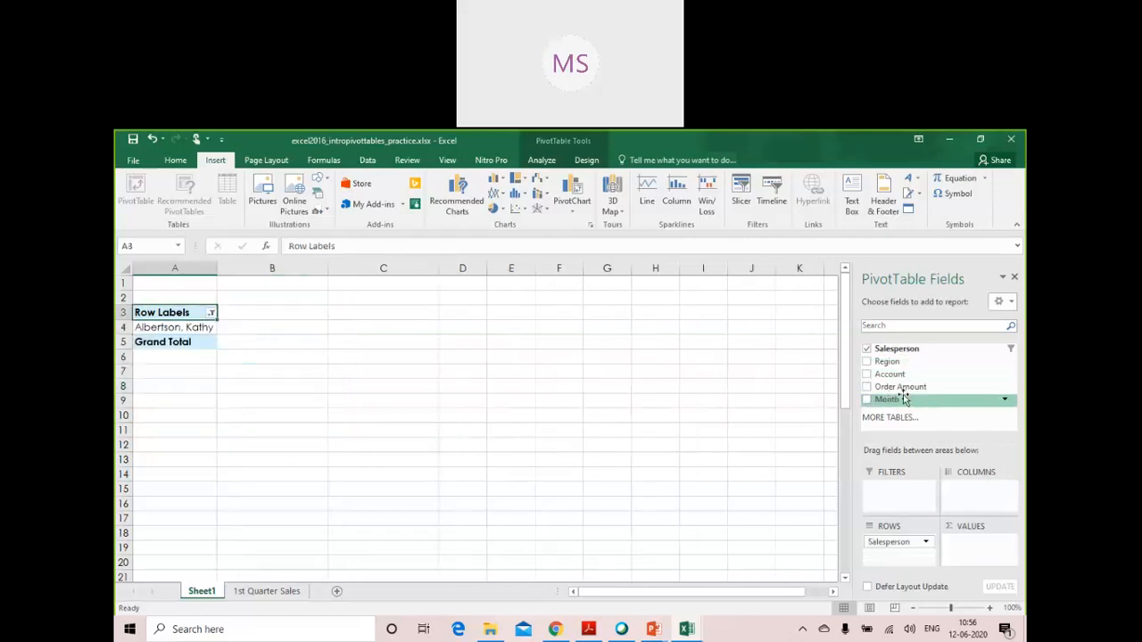
left_click(867, 401)
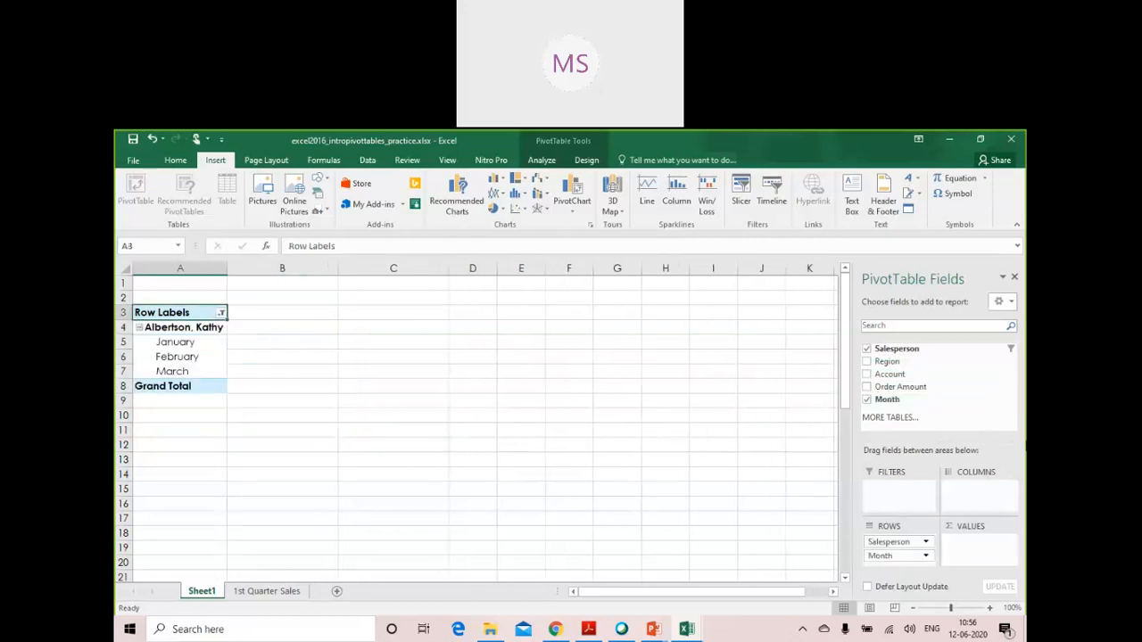
left_click(867, 399)
left_click(866, 389)
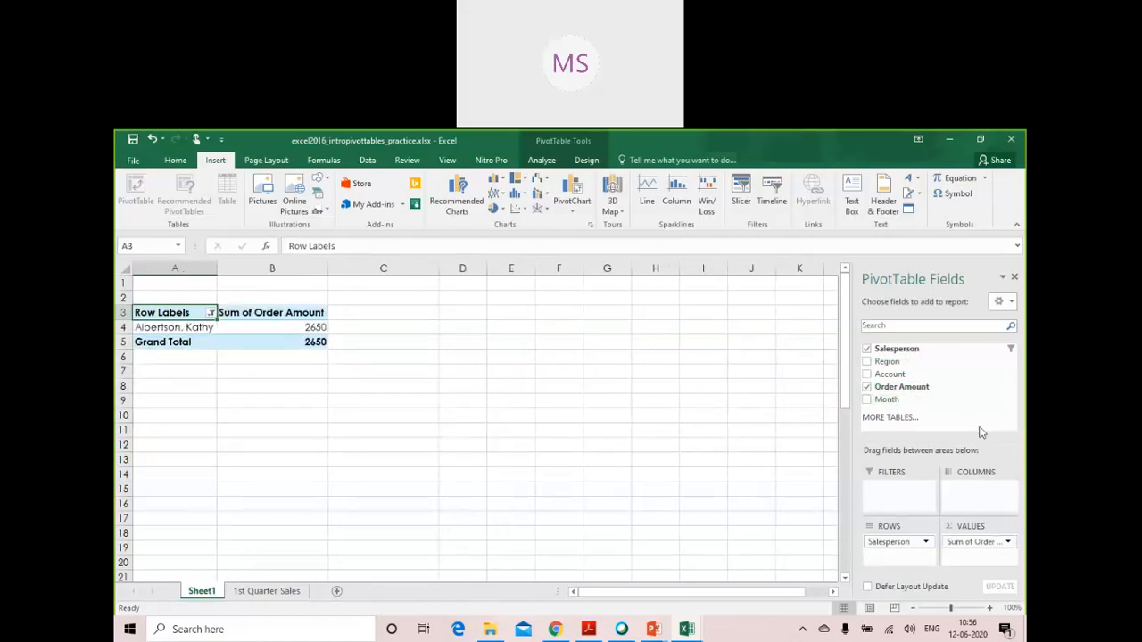
Reset the Salesperson row filter to include all salespeople
left_click(211, 313)
left_click(153, 444)
left_click(221, 569)
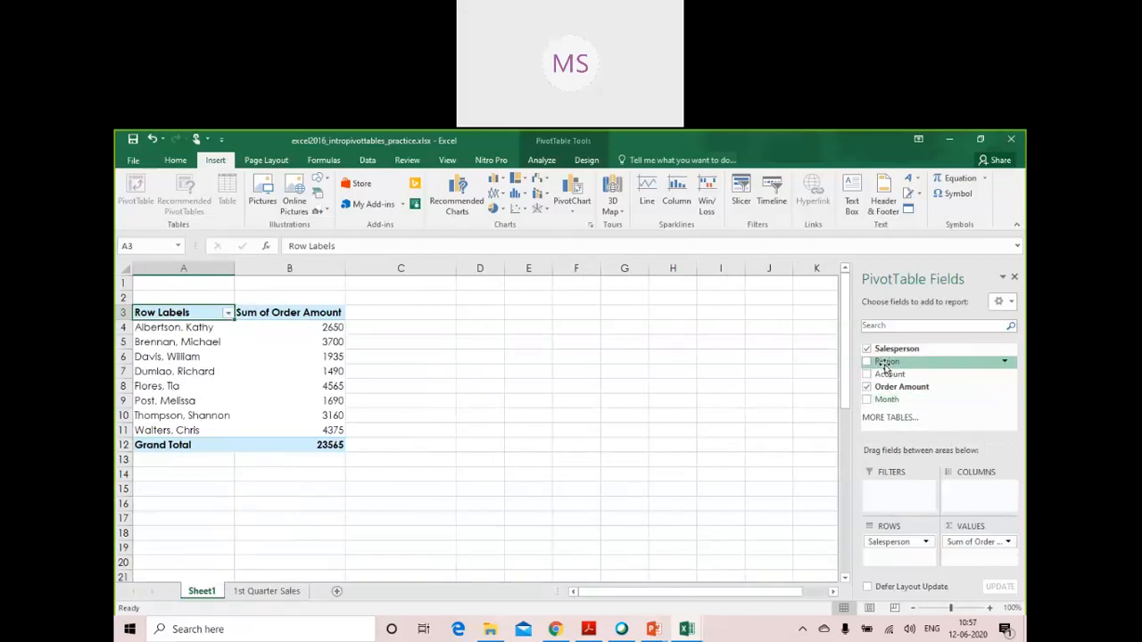
Add Region as a report filter and view the value filter options for the Salesperson row labels
left_click_drag(884, 367, 879, 493)
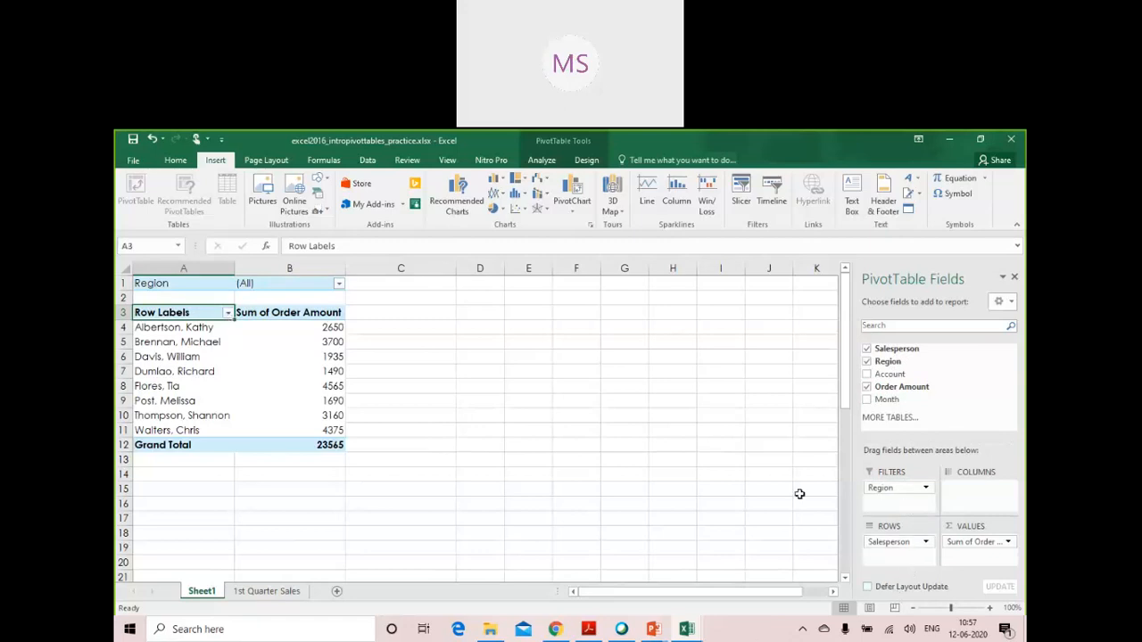
left_click(228, 313)
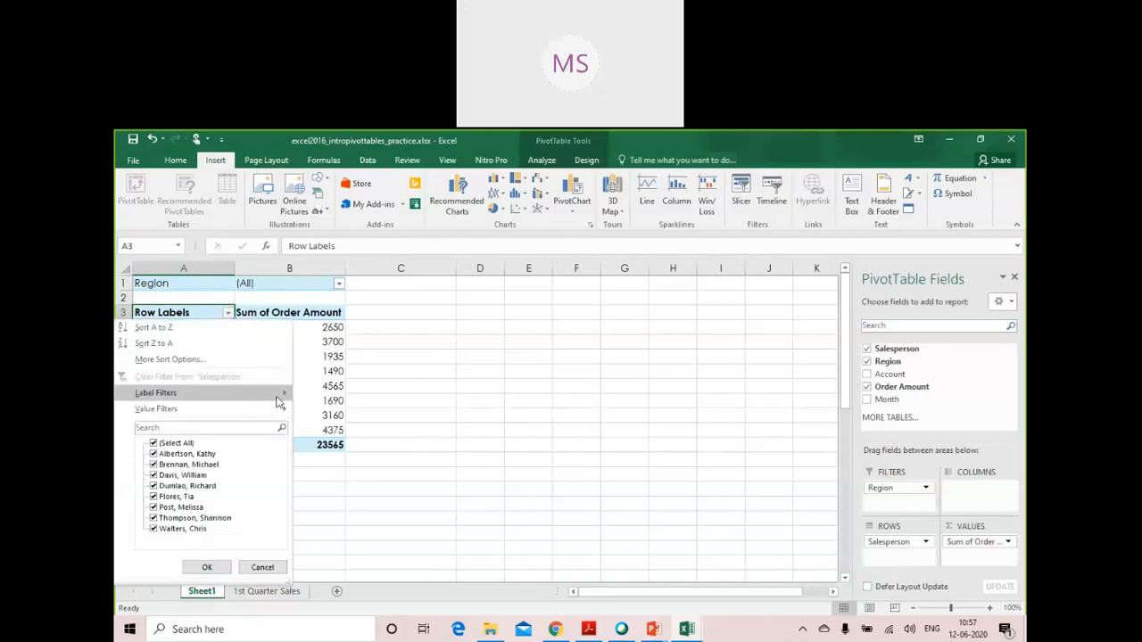
mouse_move(279, 401)
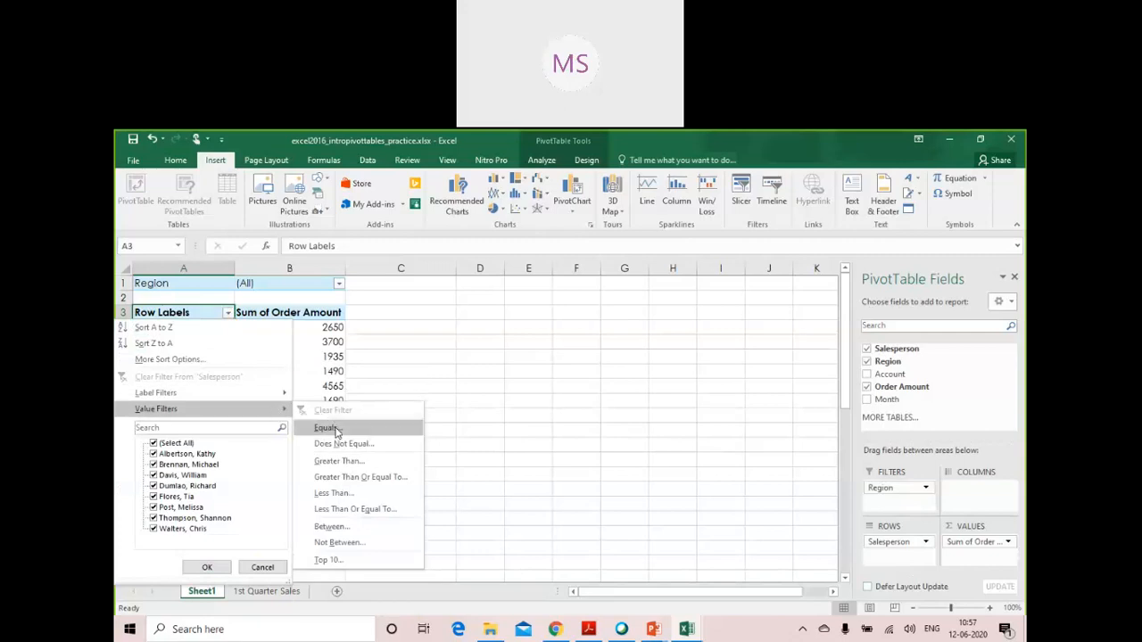
Move the Region field from the report filters to the row labels beneath Salesperson
left_click(927, 491)
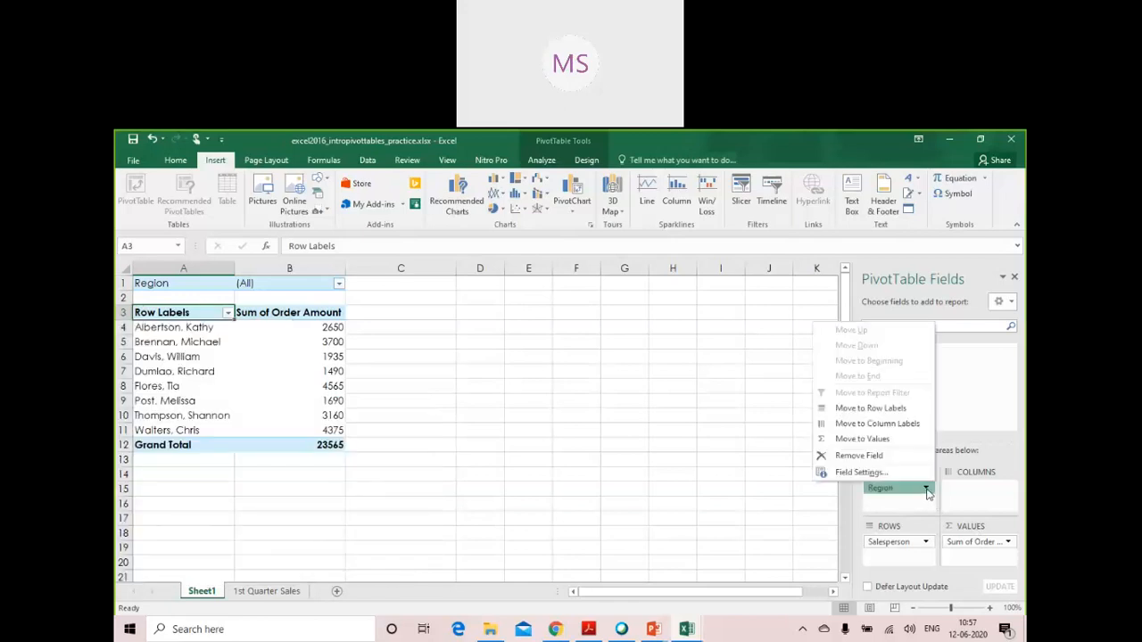
left_click(927, 490)
left_click(927, 490)
left_click(927, 490)
left_click(925, 490)
left_click(870, 408)
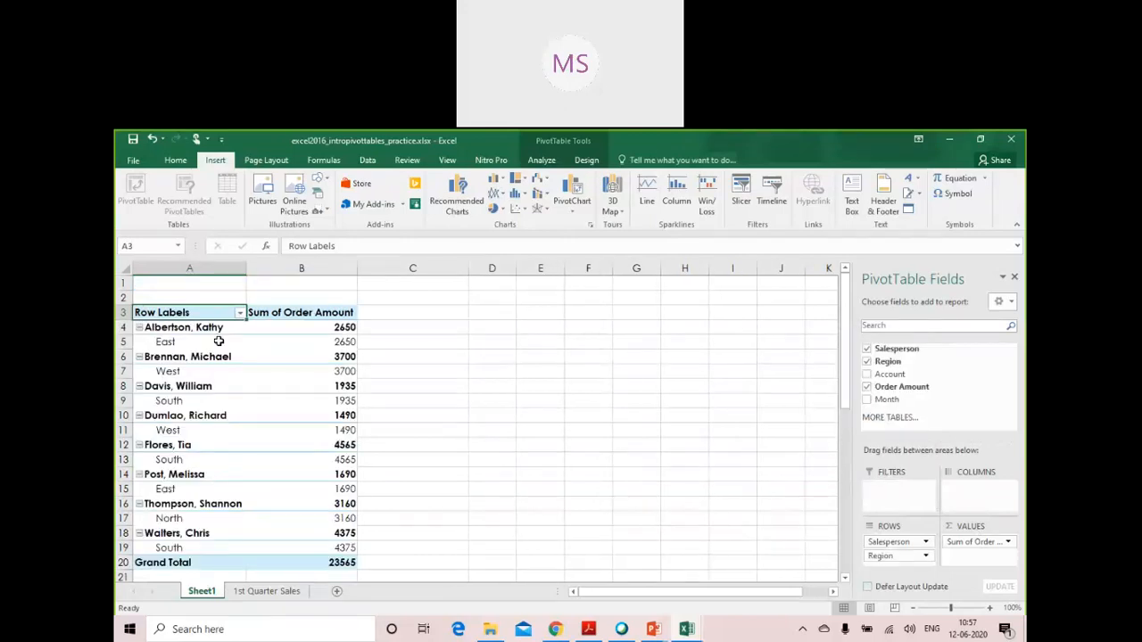
scroll(218, 342, "down", 1)
scroll(428, 419, "up", 1)
View the row label filter options for Salesperson and Region, keeping all regions selected
left_click(240, 314)
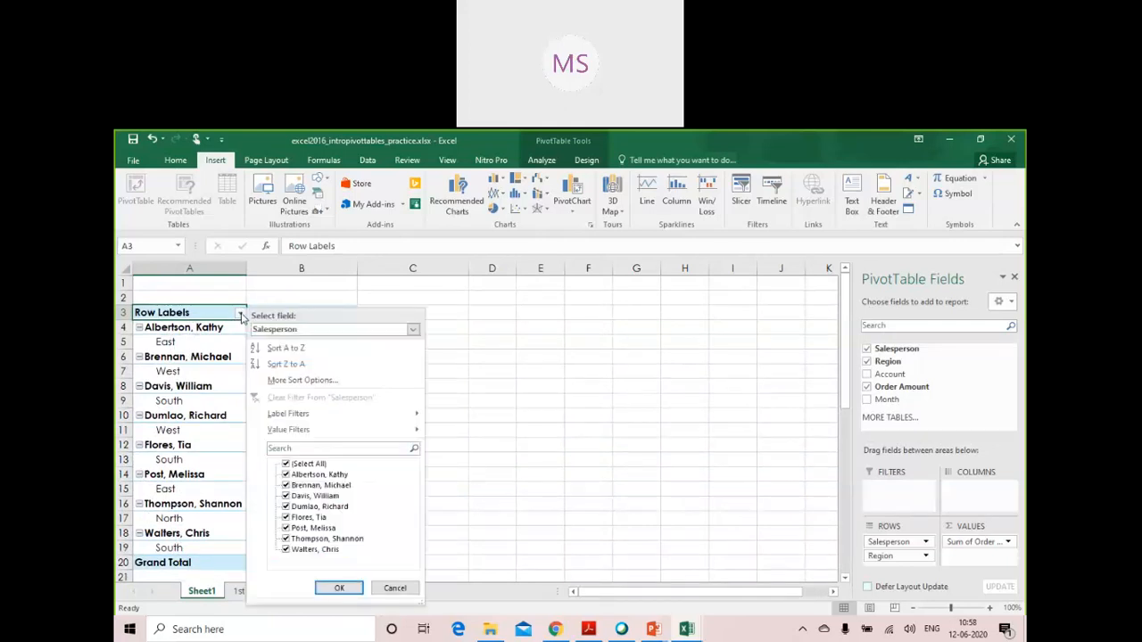
mouse_move(363, 431)
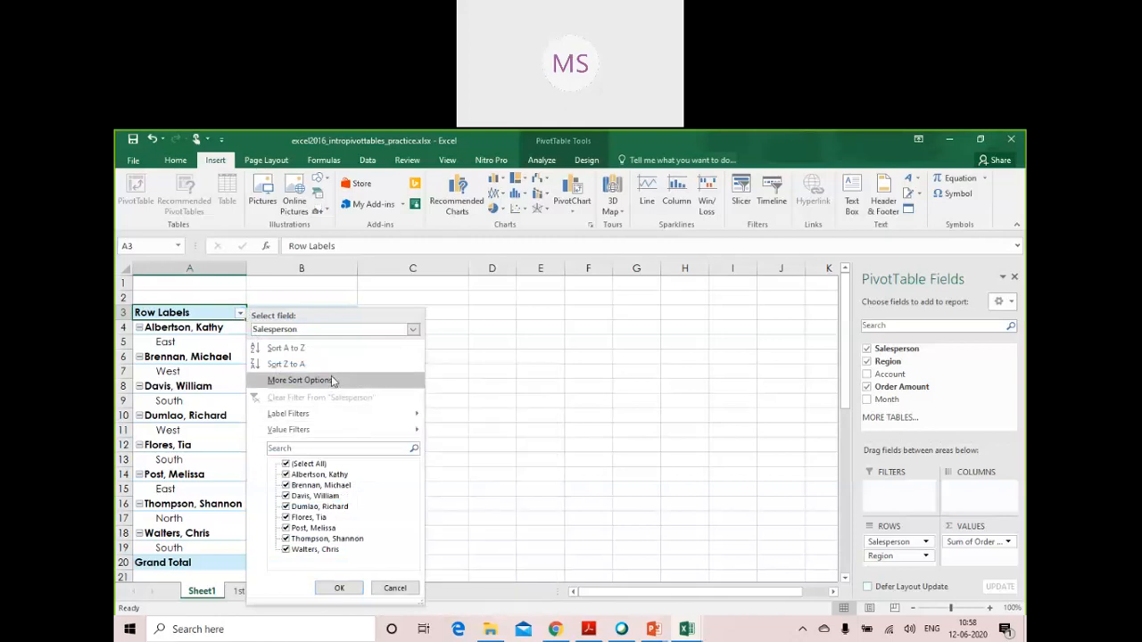
left_click(412, 330)
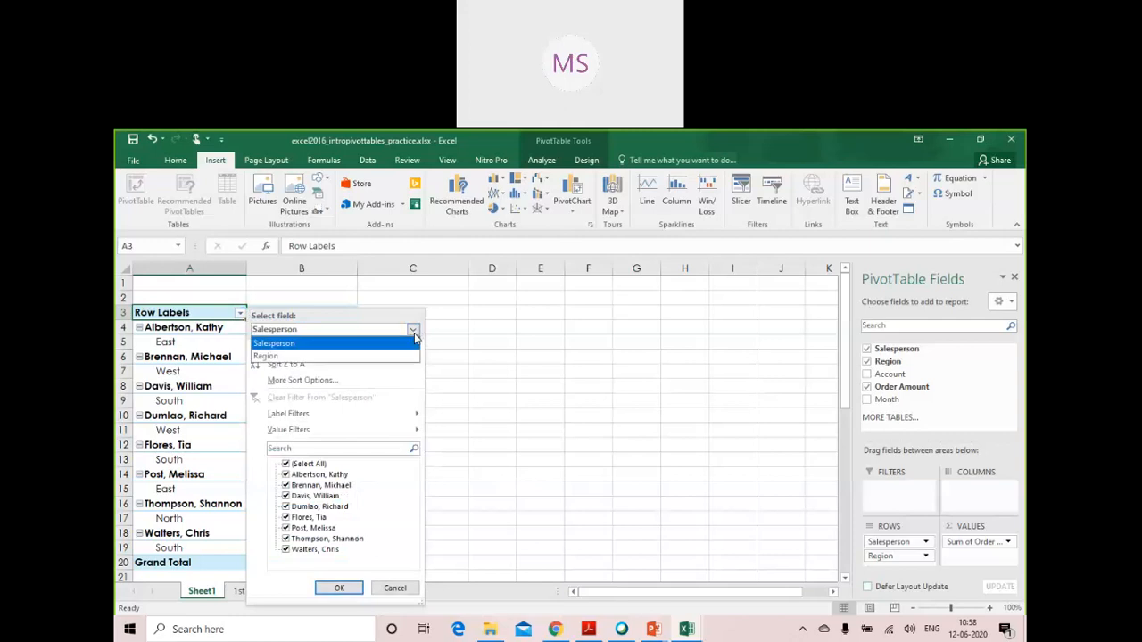
left_click(406, 357)
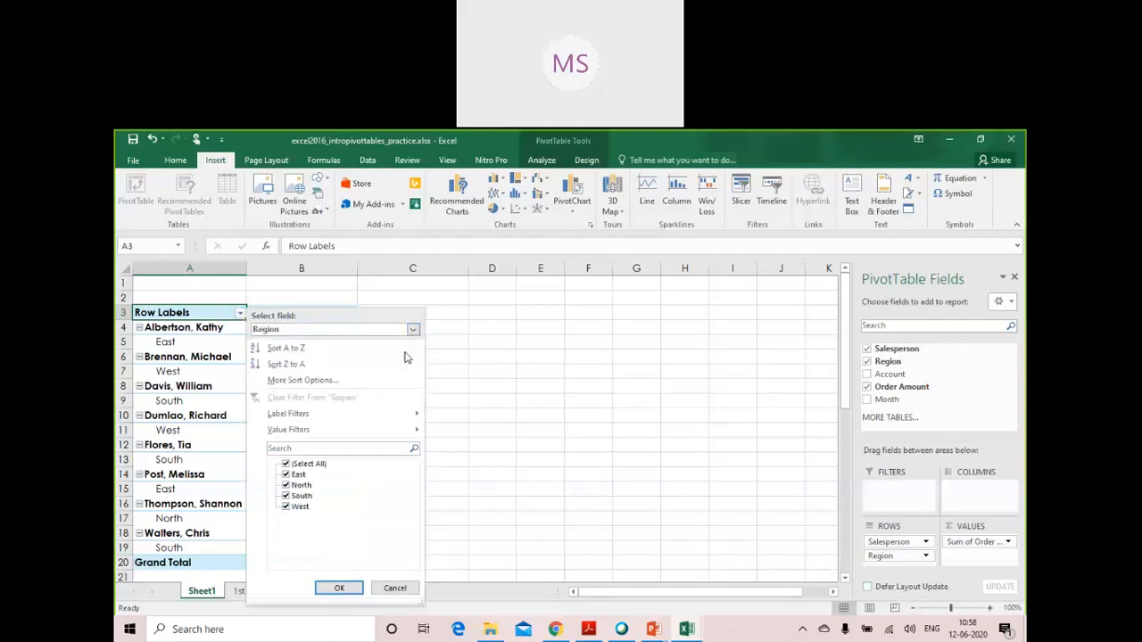
left_click(355, 590)
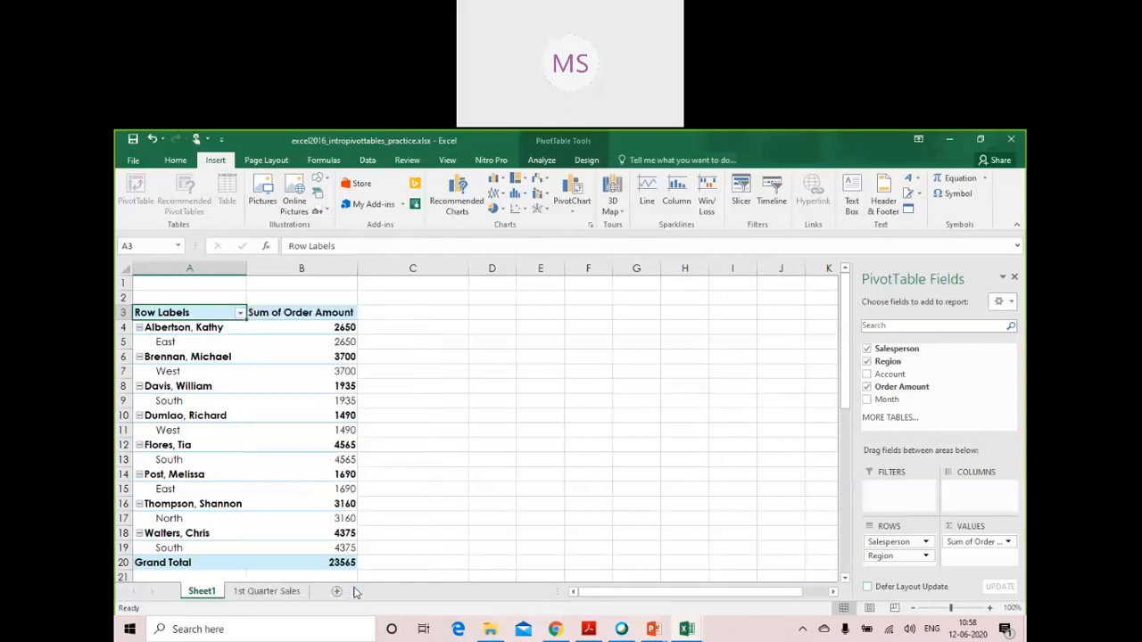
Filter the row labels by the Region field to show only South
left_click(240, 313)
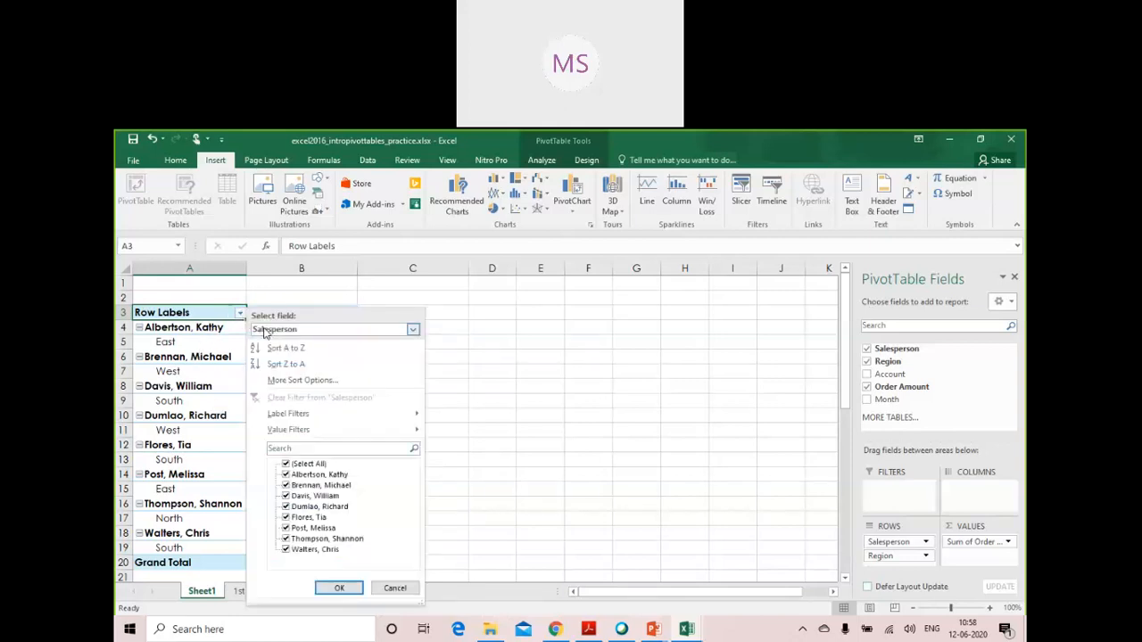
left_click(264, 330)
left_click(272, 352)
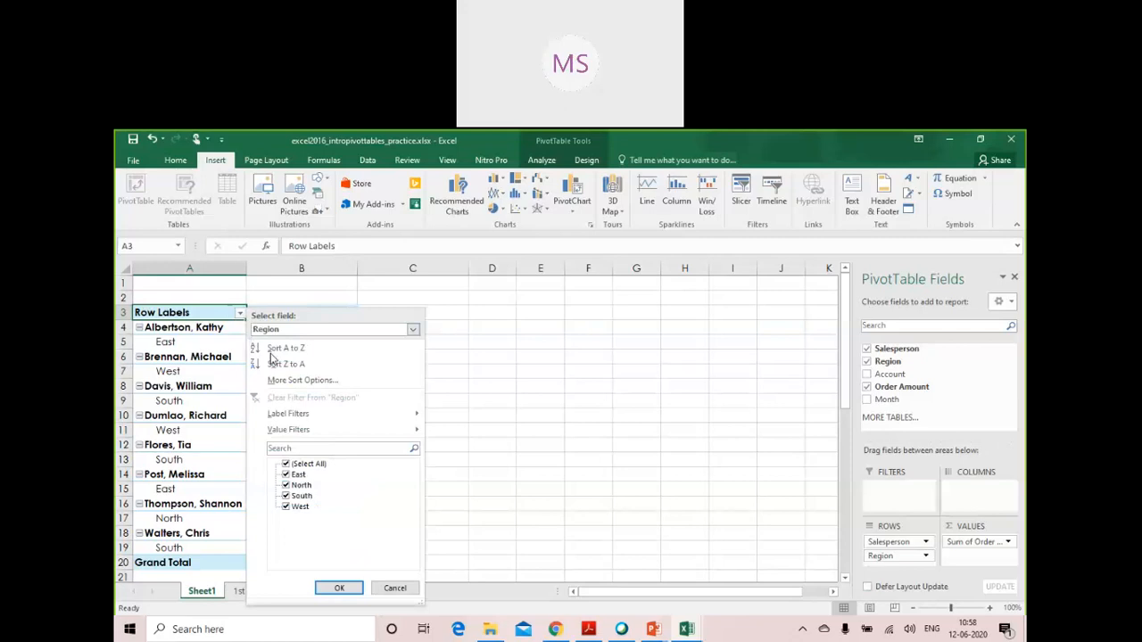
left_click(286, 464)
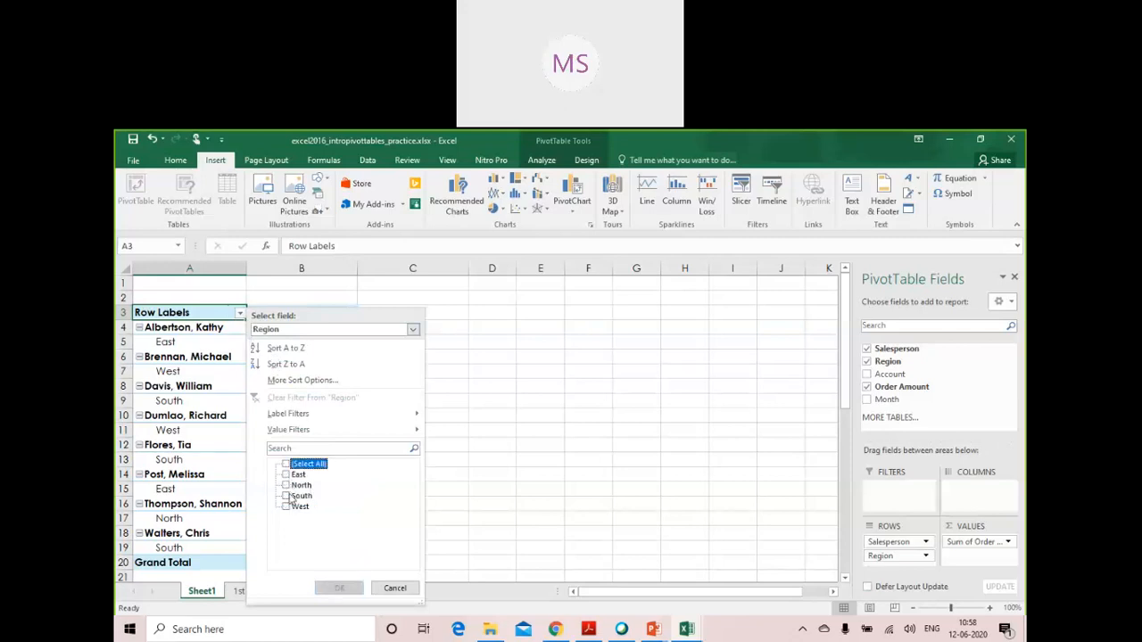
left_click(286, 495)
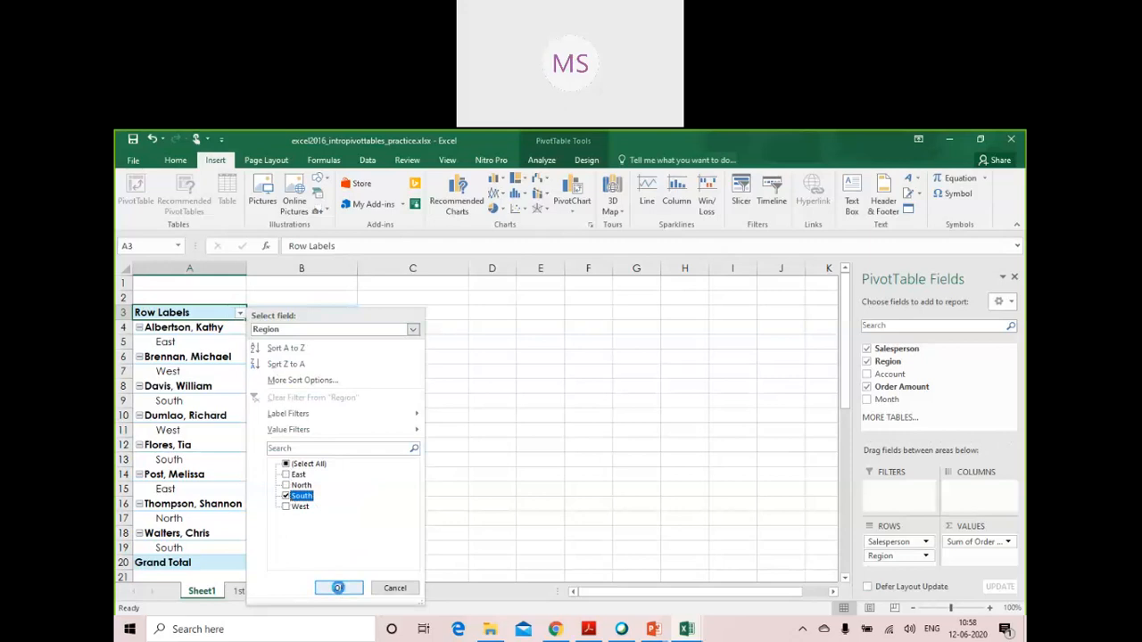
left_click(339, 588)
left_click(163, 339)
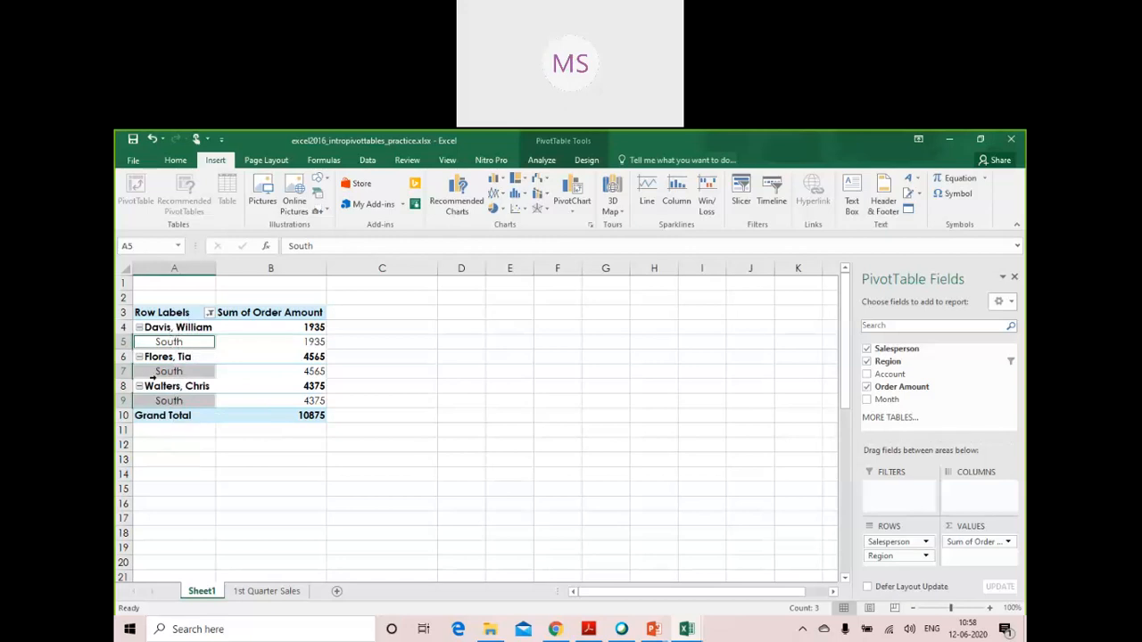
Change the Region row label filter to show only North
left_click(209, 312)
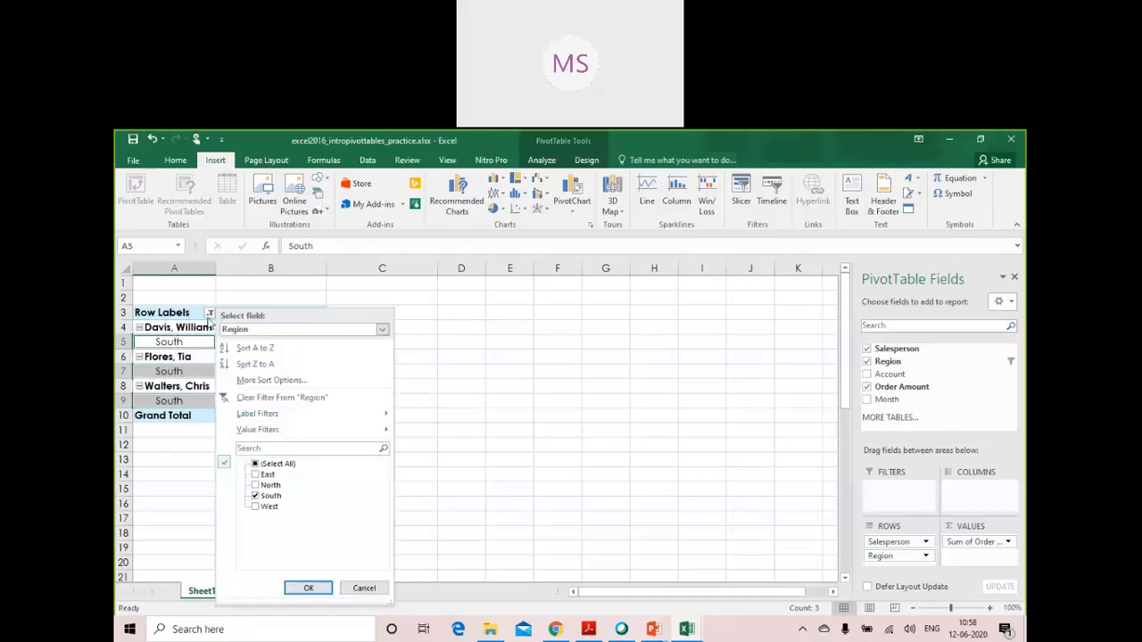
left_click(255, 485)
left_click(255, 495)
left_click(308, 587)
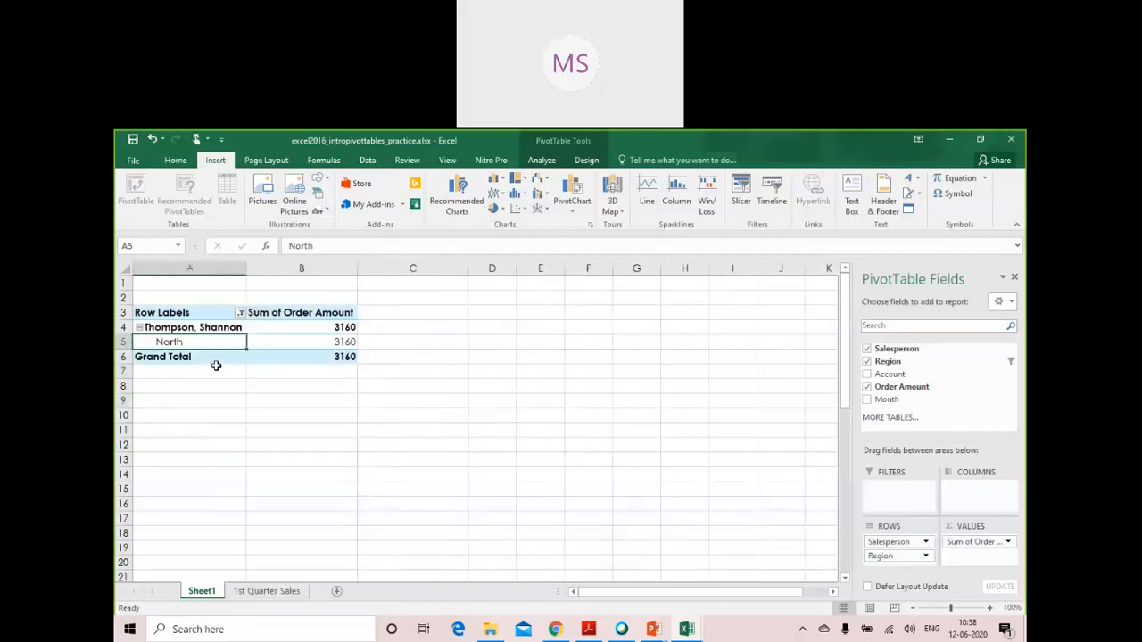
Change the Region row label filter to show only East
left_click(240, 313)
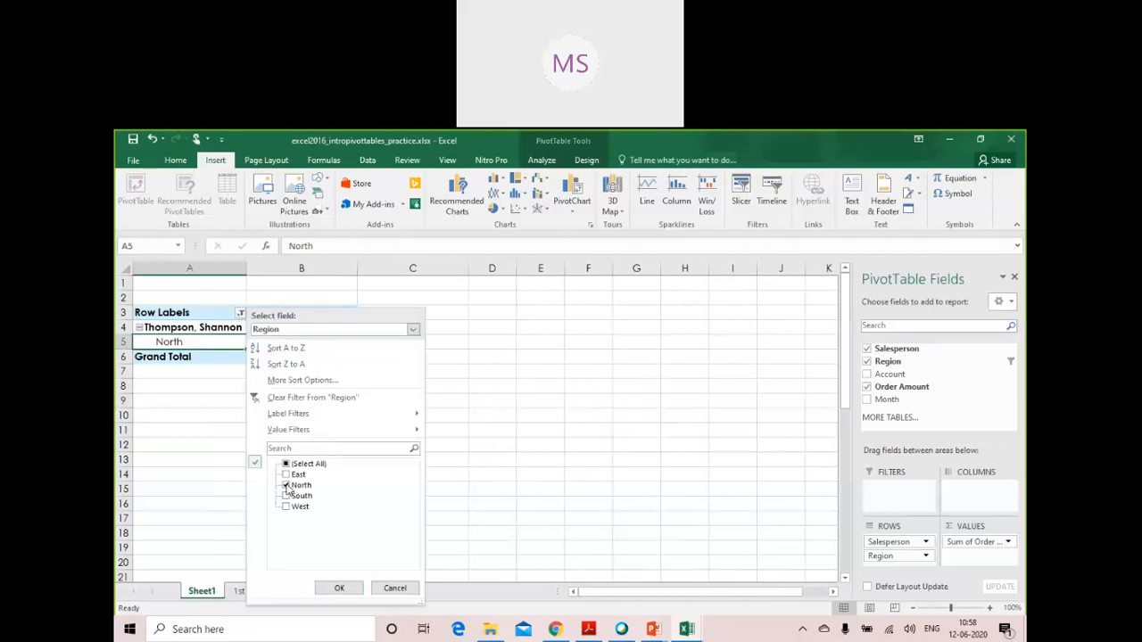
left_click(355, 591)
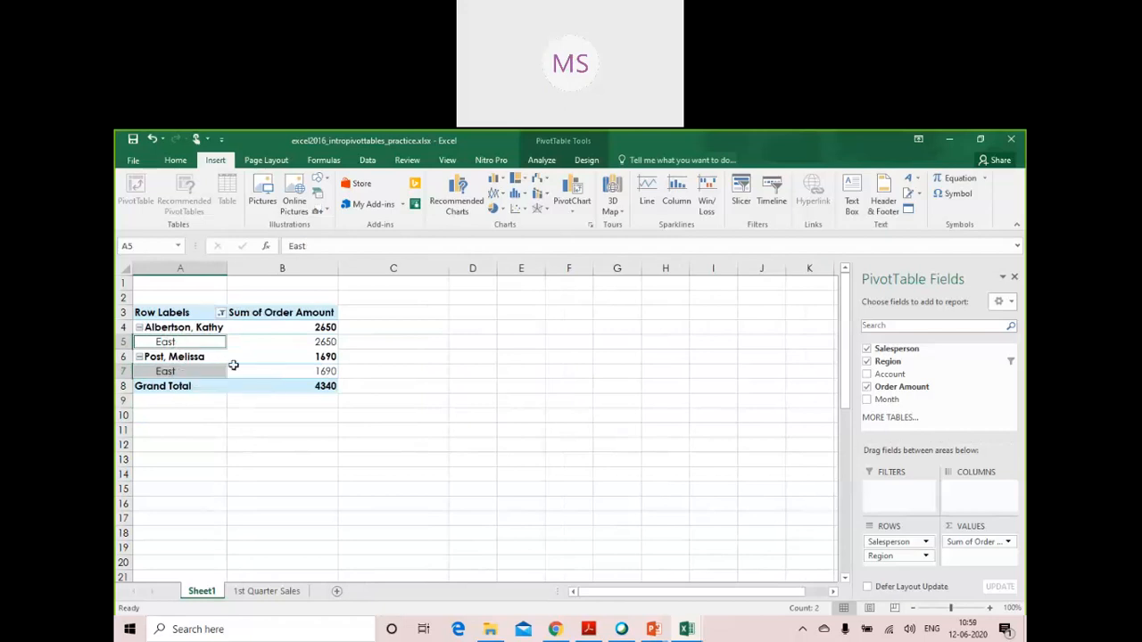
mouse_move(233, 365)
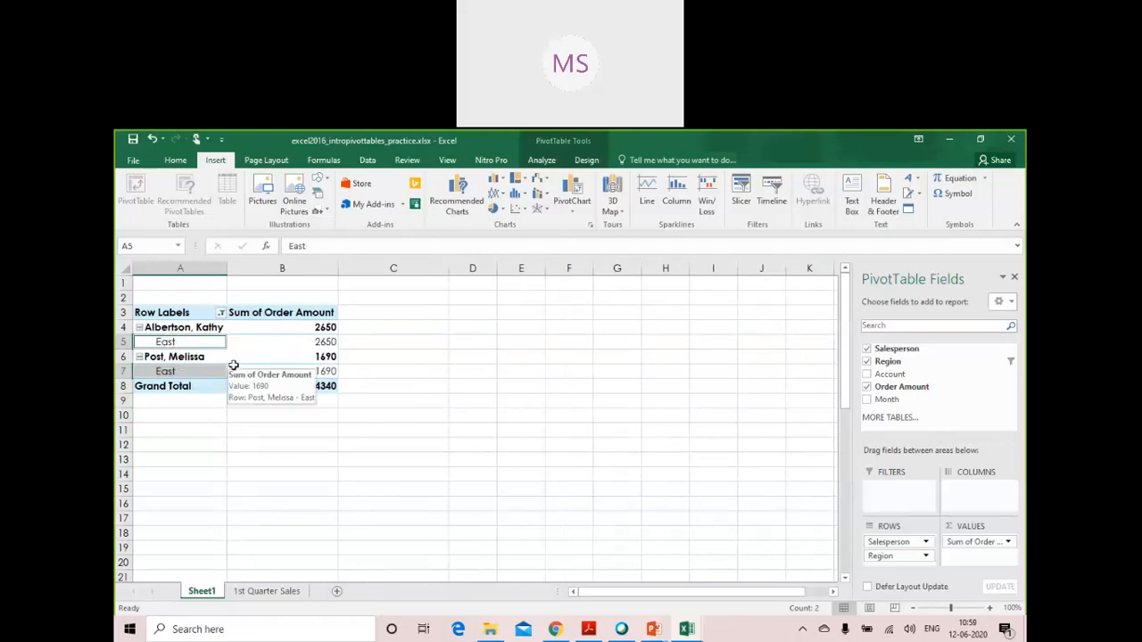
Change the Region row label filter to show only West
left_click(220, 312)
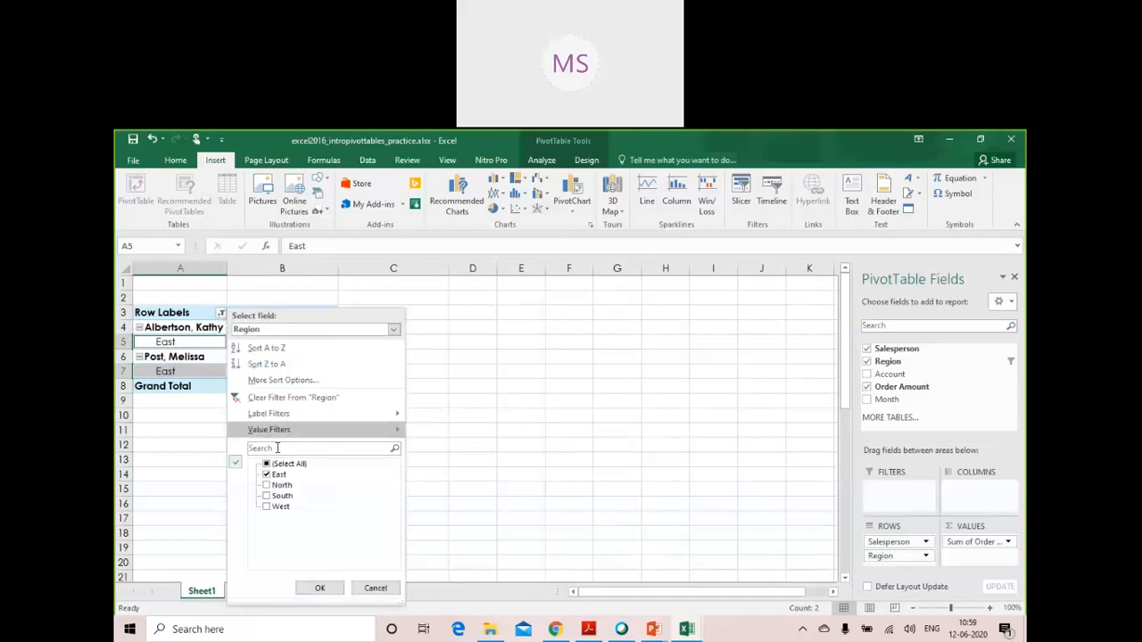
left_click(266, 506)
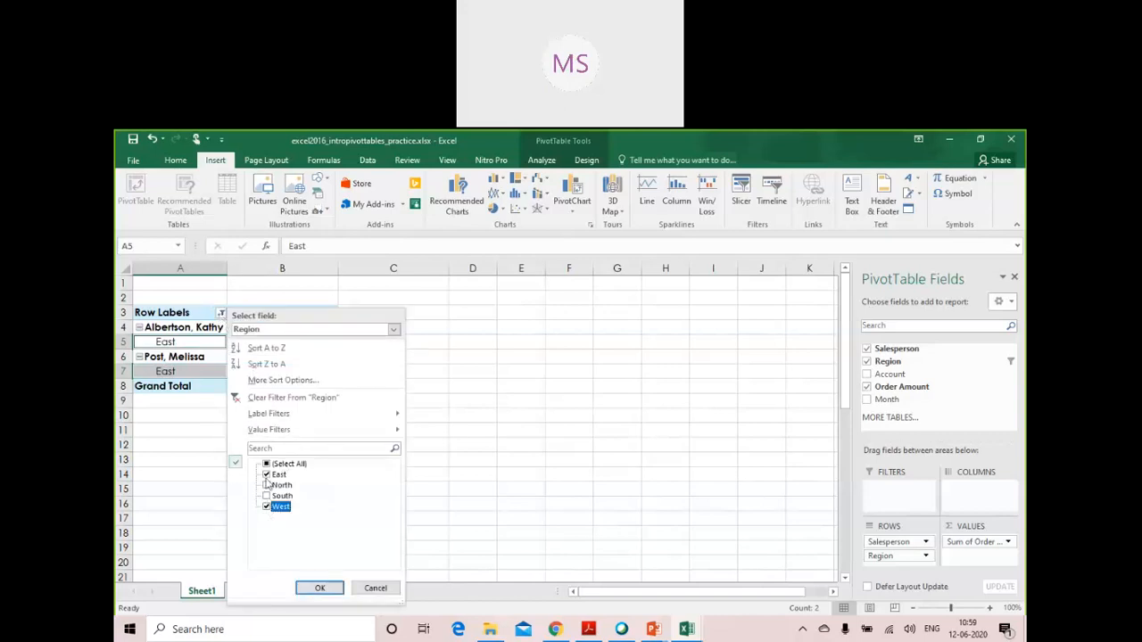
left_click(266, 475)
left_click(319, 589)
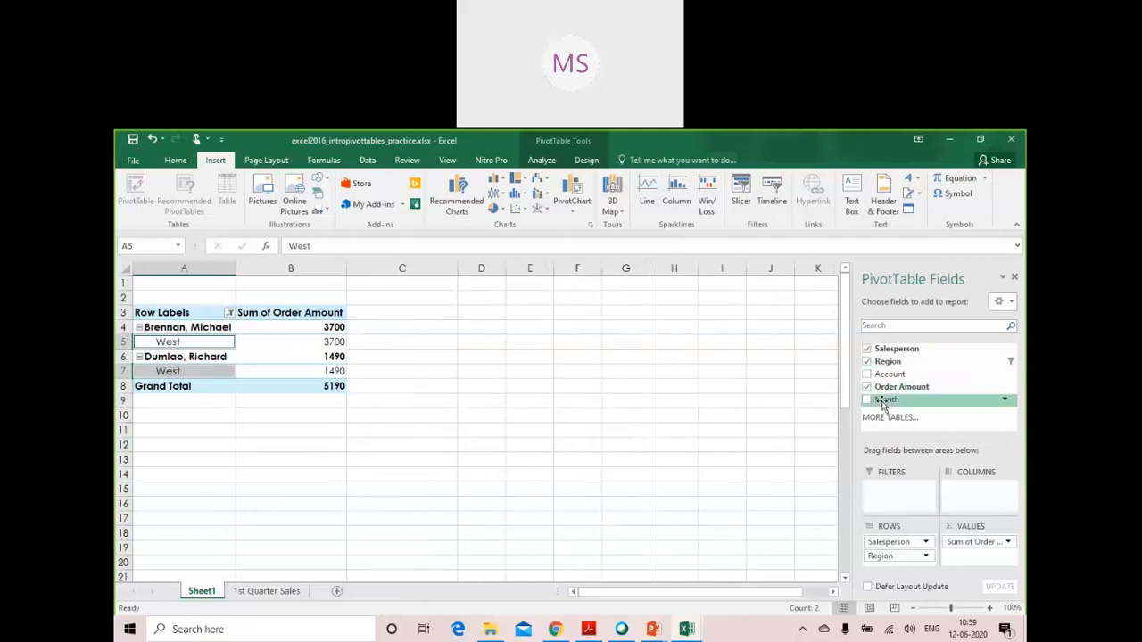
Add Month as a report filter, check the fields offered for row label filtering, and move Month to the row labels beneath Region
left_click_drag(885, 406, 897, 497)
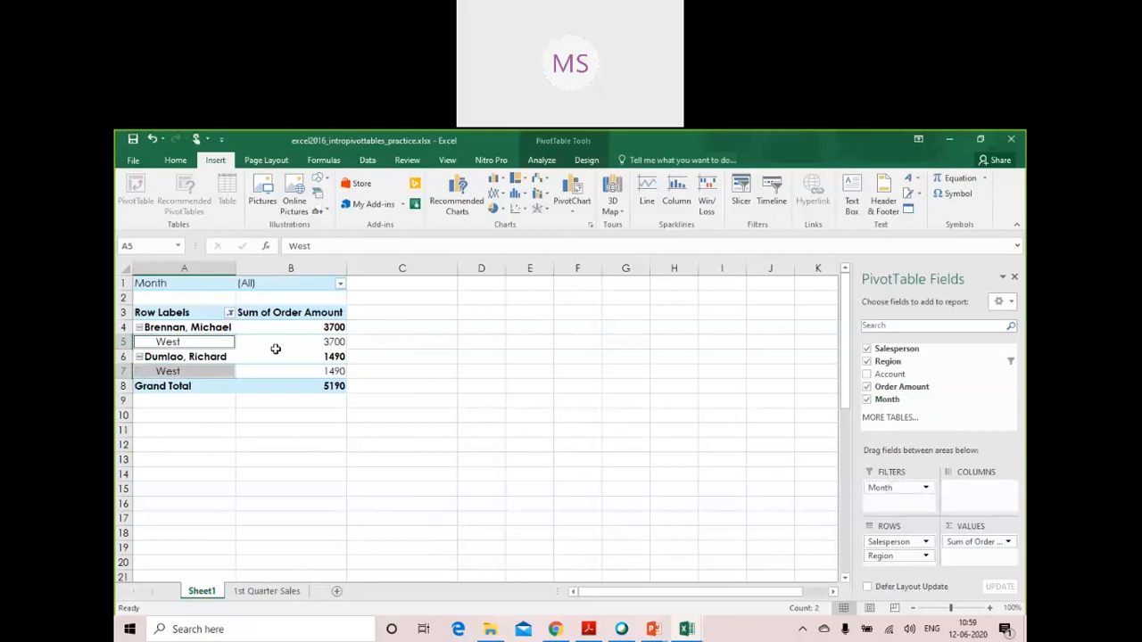
left_click(230, 314)
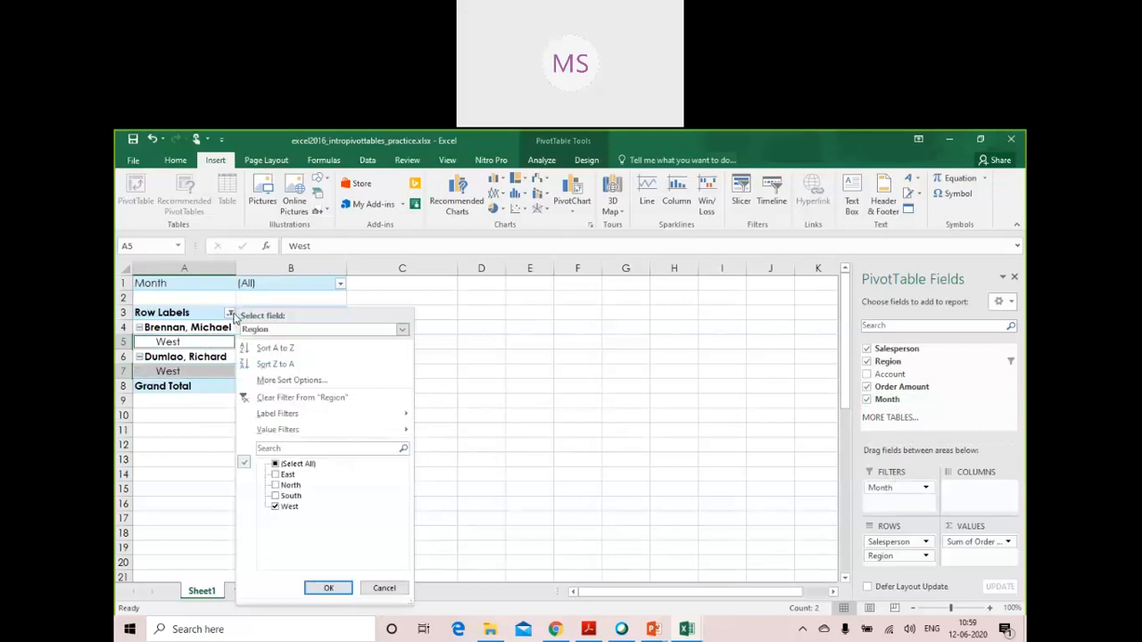
left_click(402, 330)
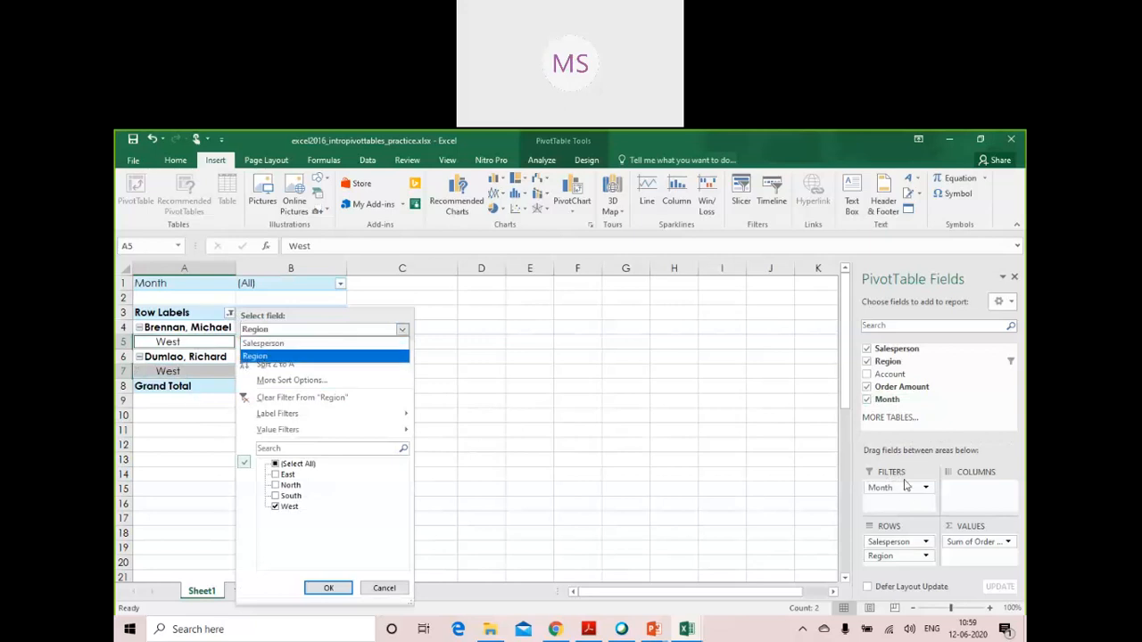
left_click(906, 507)
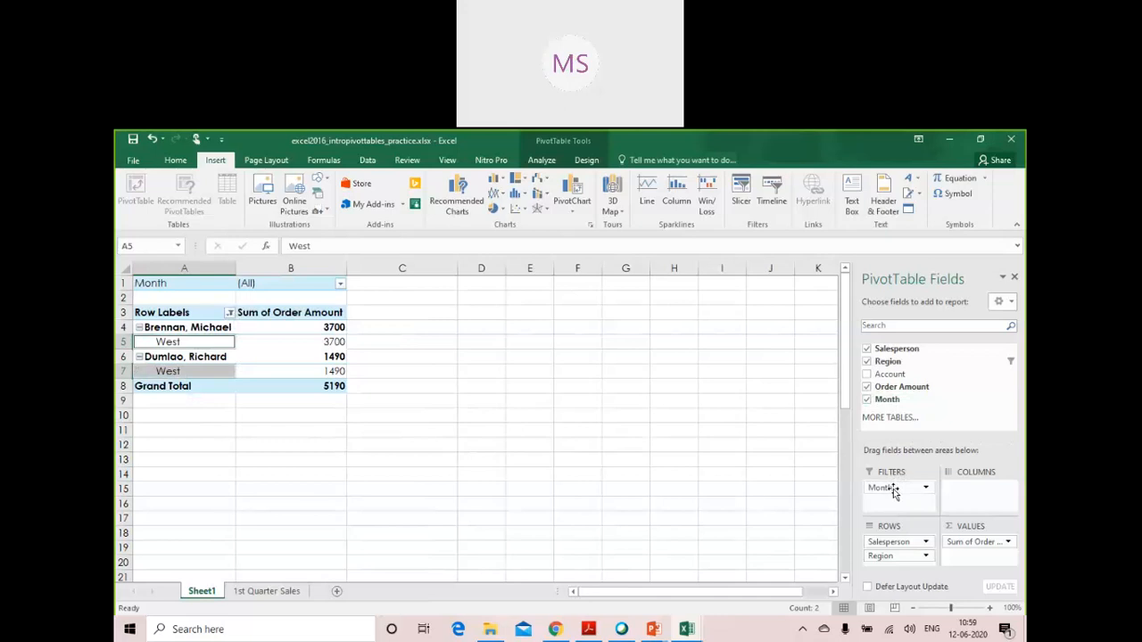
left_click(892, 489)
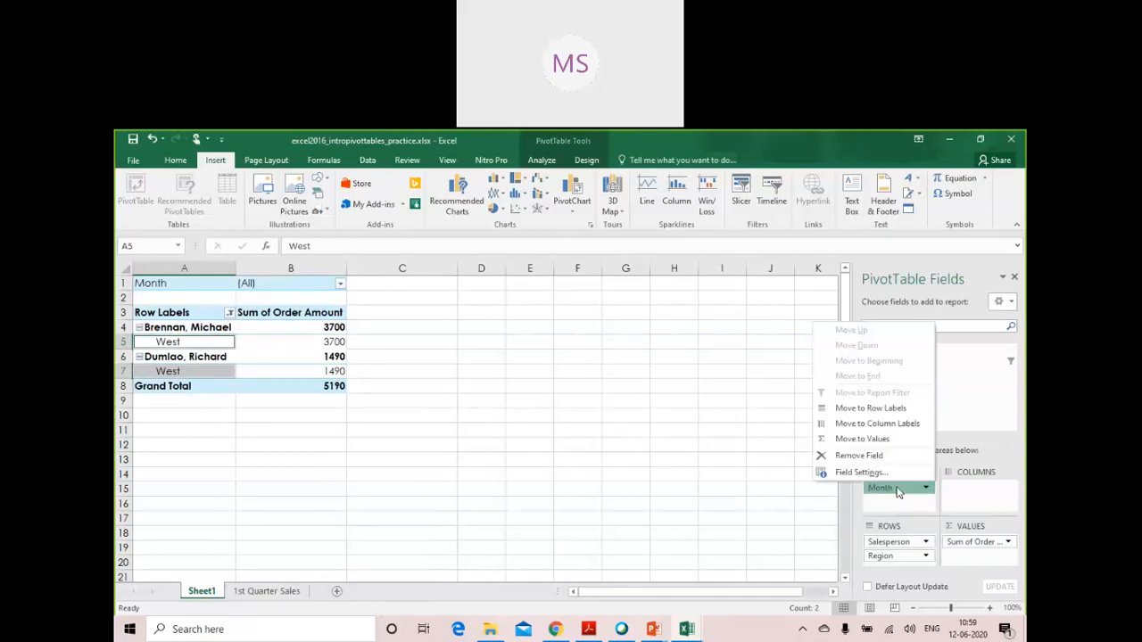
left_click(870, 408)
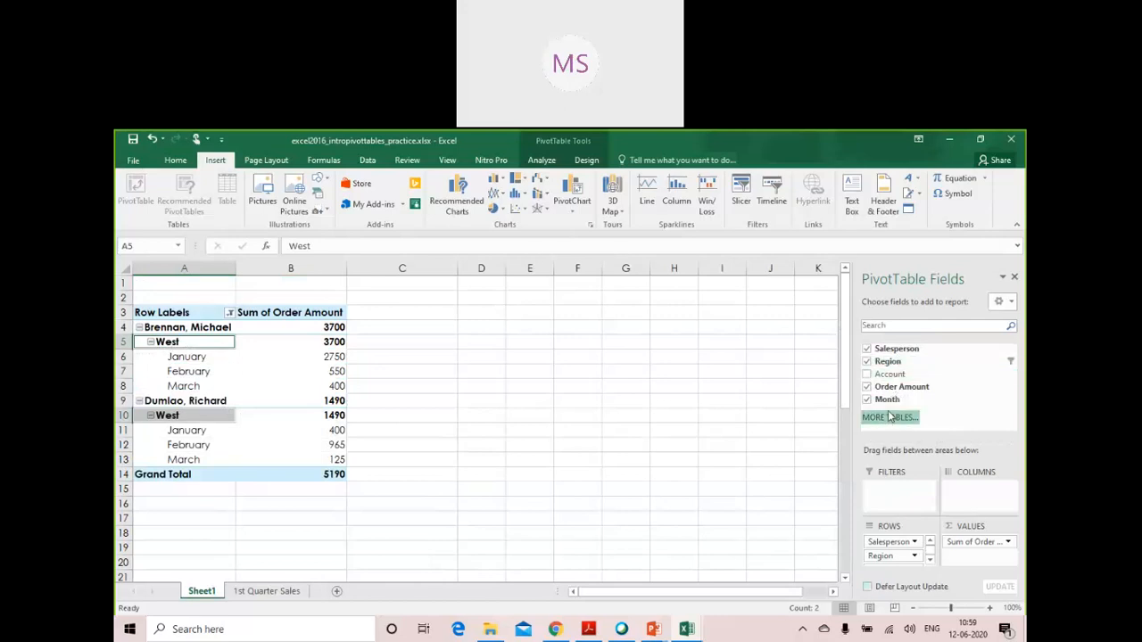
Move the Month field back to the report filters and from there to the column labels
left_click_drag(889, 399, 896, 487)
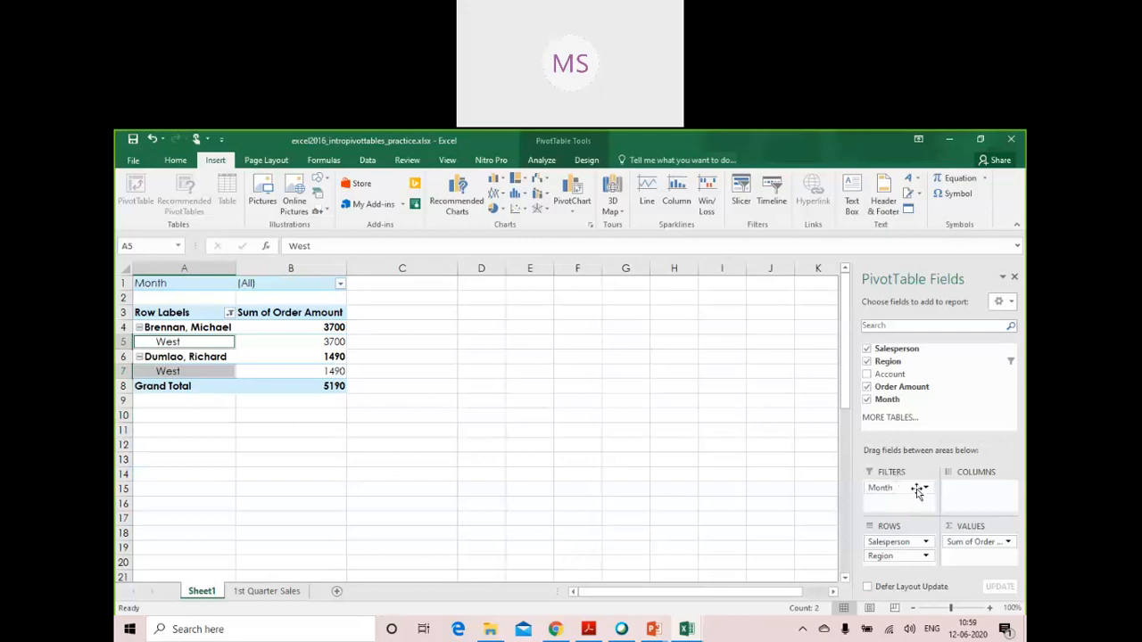
left_click(909, 493)
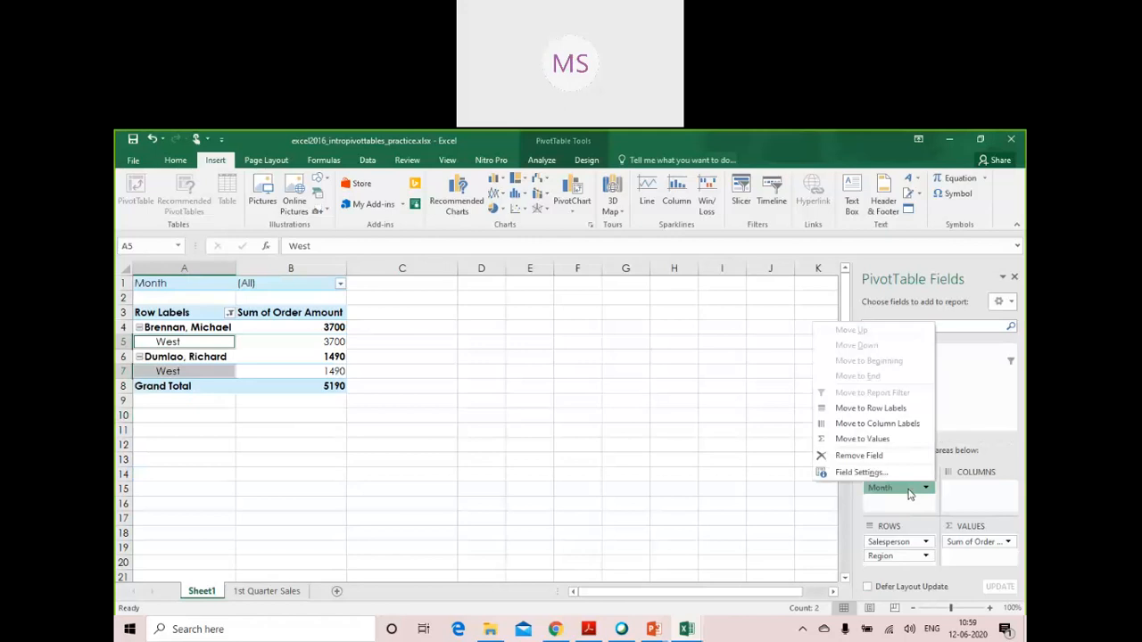
left_click(878, 423)
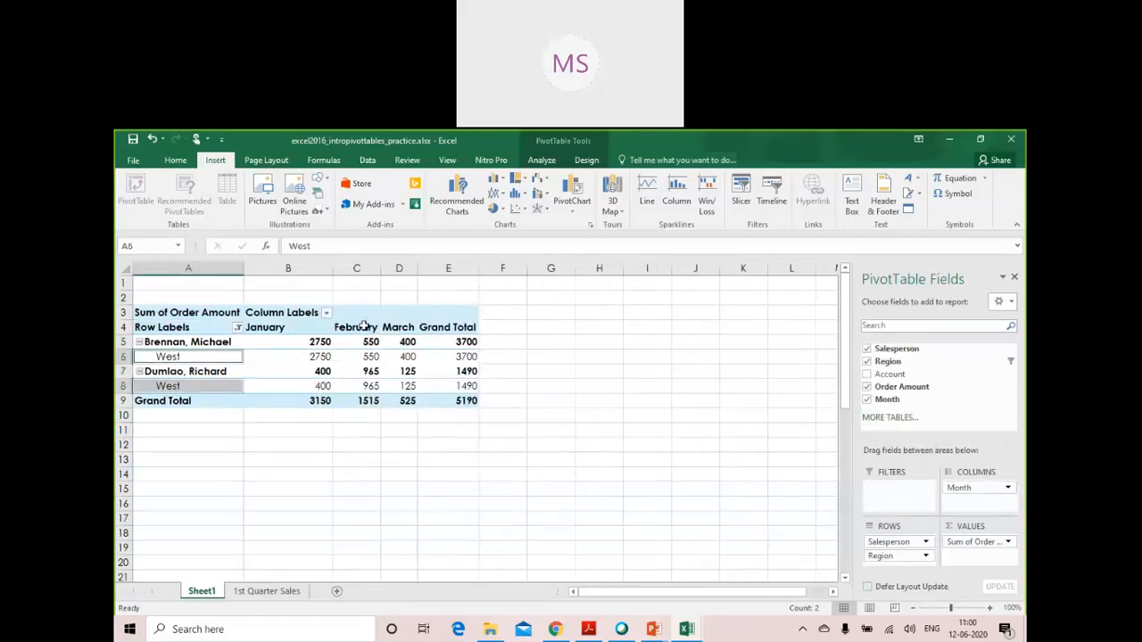
Examine the February, March and Grand Total columns and the first salesperson's West amounts for each month
left_click(365, 267)
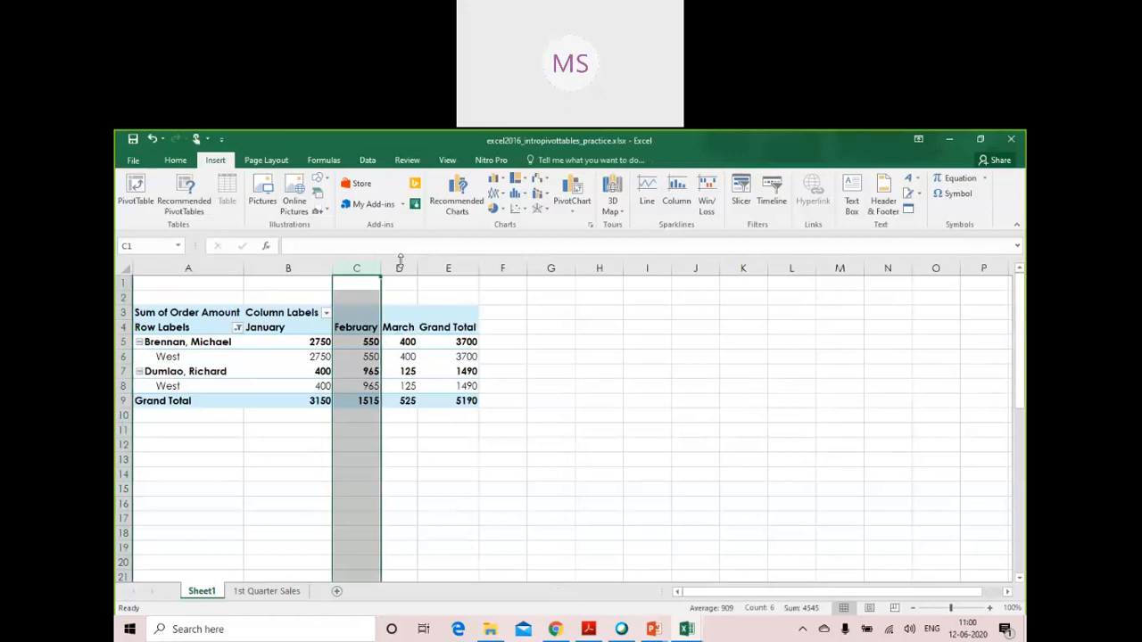
left_click_drag(374, 266, 461, 267)
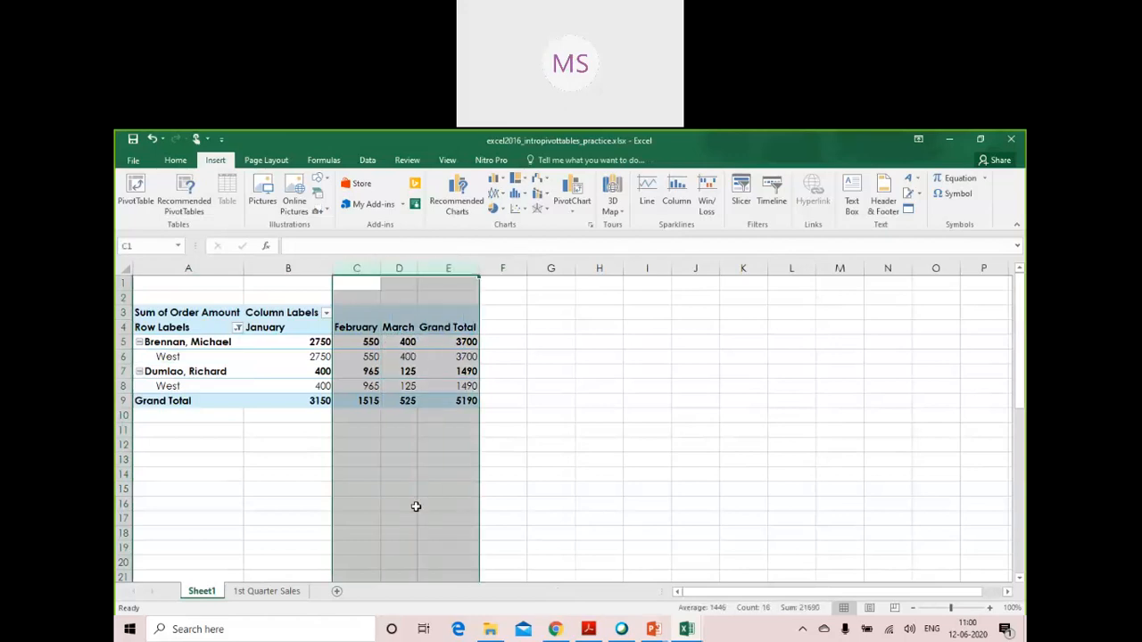
left_click(210, 485)
left_click(175, 357)
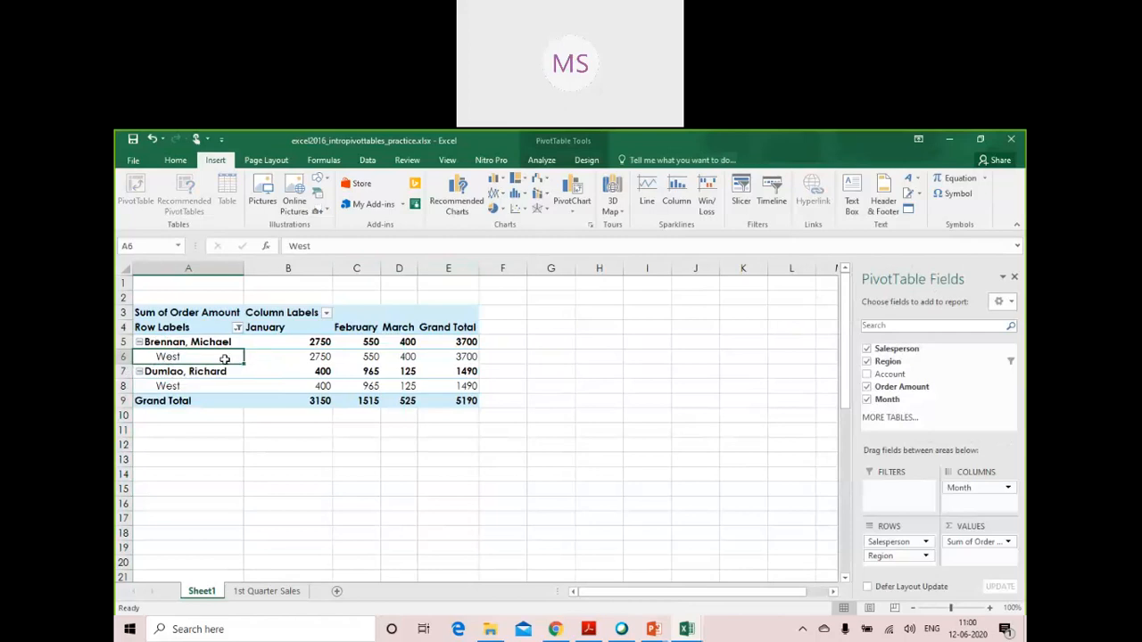
left_click(360, 357)
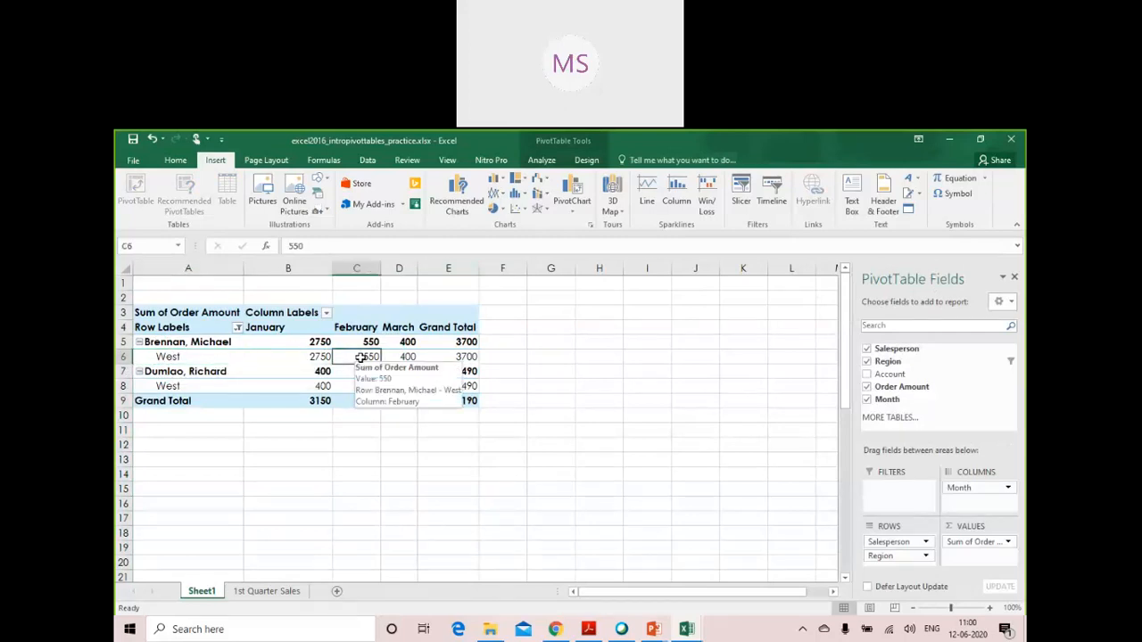
left_click(416, 357)
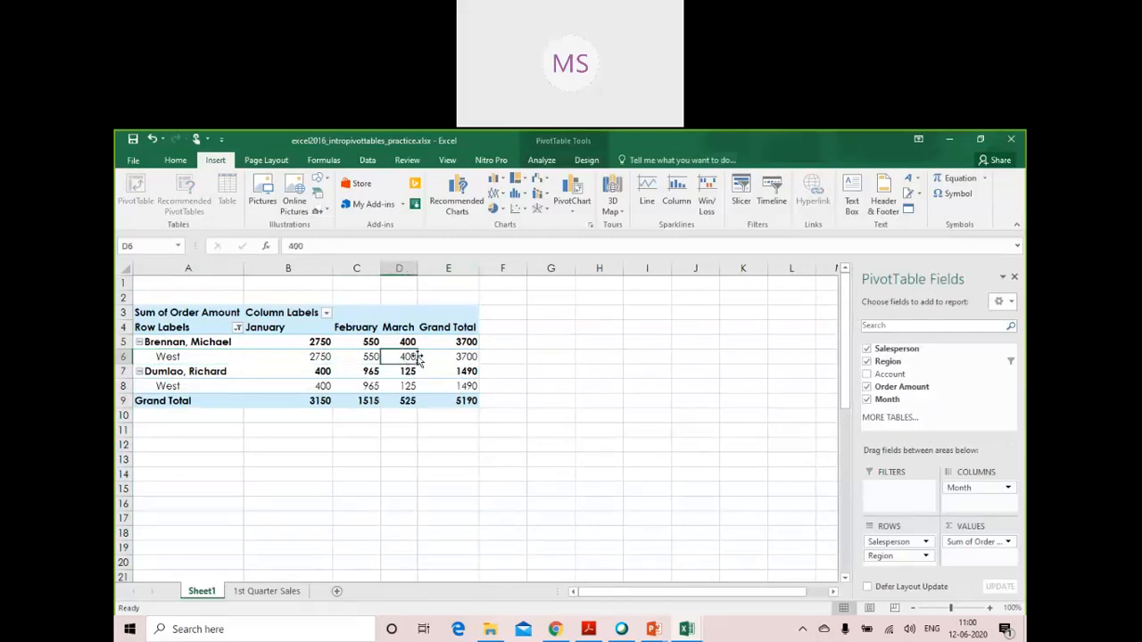
left_click(298, 355)
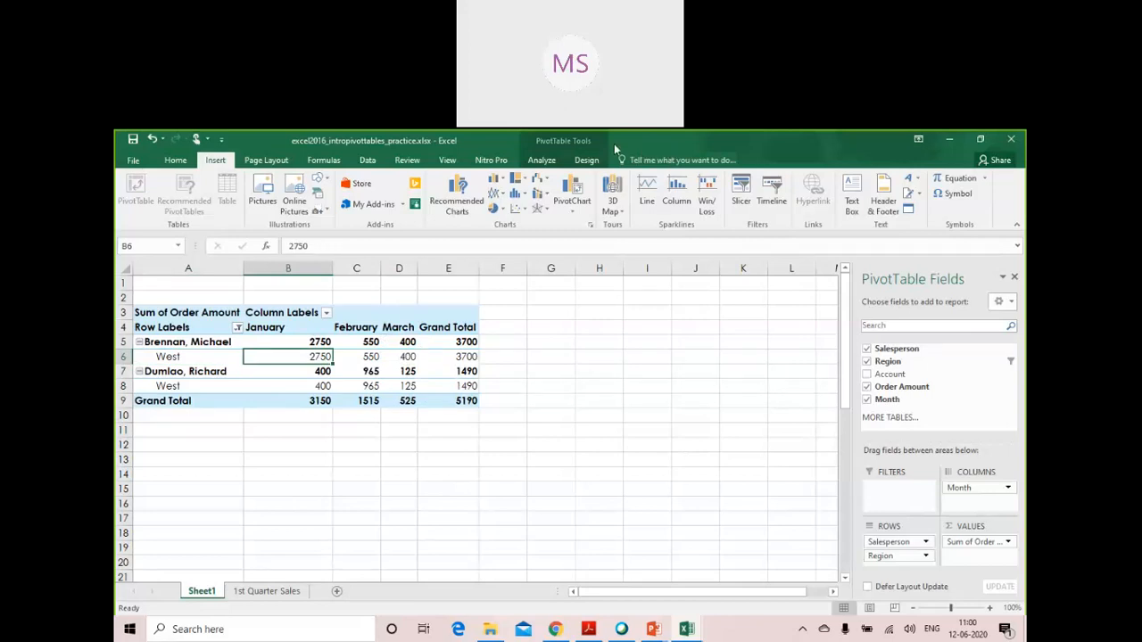
Switch to the Chapter 8 PDF in Acrobat Reader and look through its introduction up to the section on creating a PivotTable
left_click(607, 169)
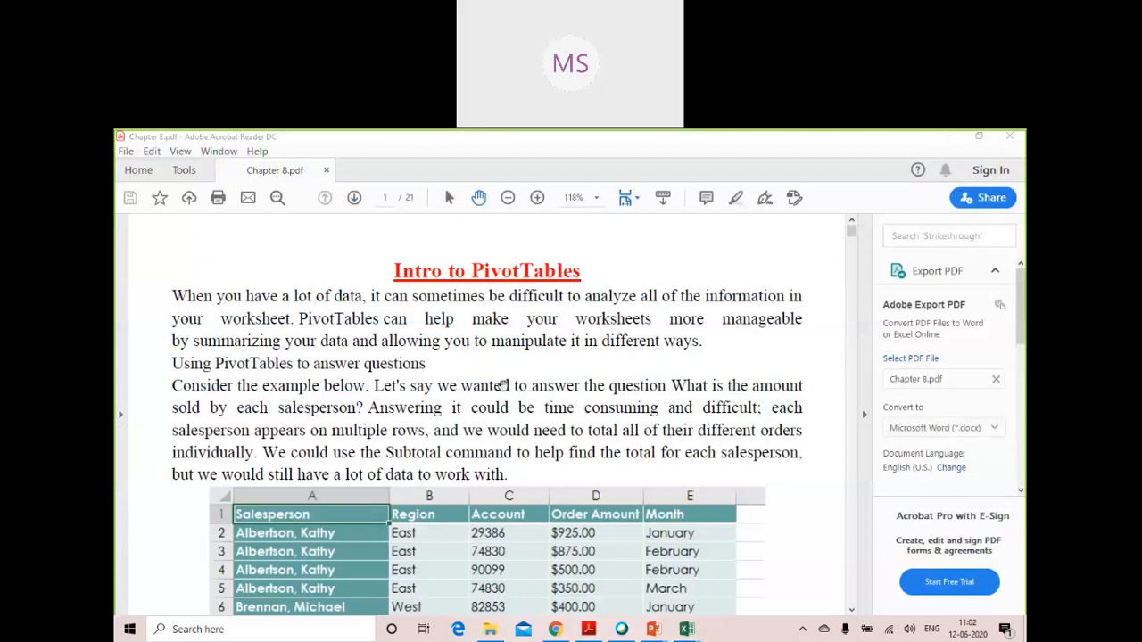
scroll(513, 402, "down", 10)
scroll(526, 419, "down", 5)
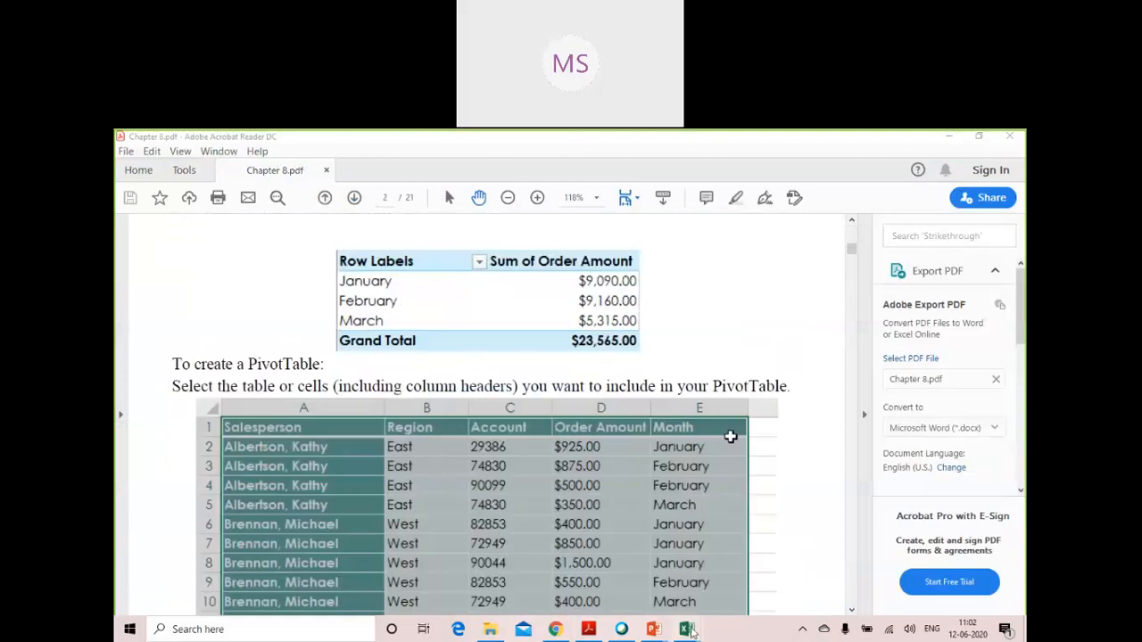
Switch back to the excel2016_intropivottables_practice workbook in Excel
mouse_move(686, 628)
left_click(634, 582)
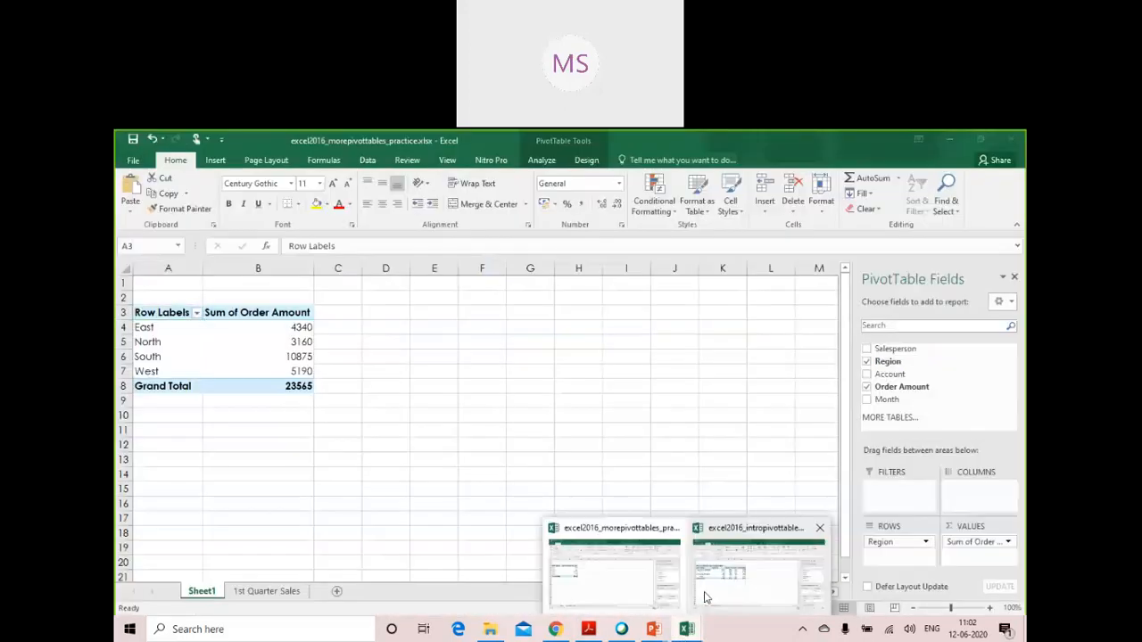
left_click(704, 597)
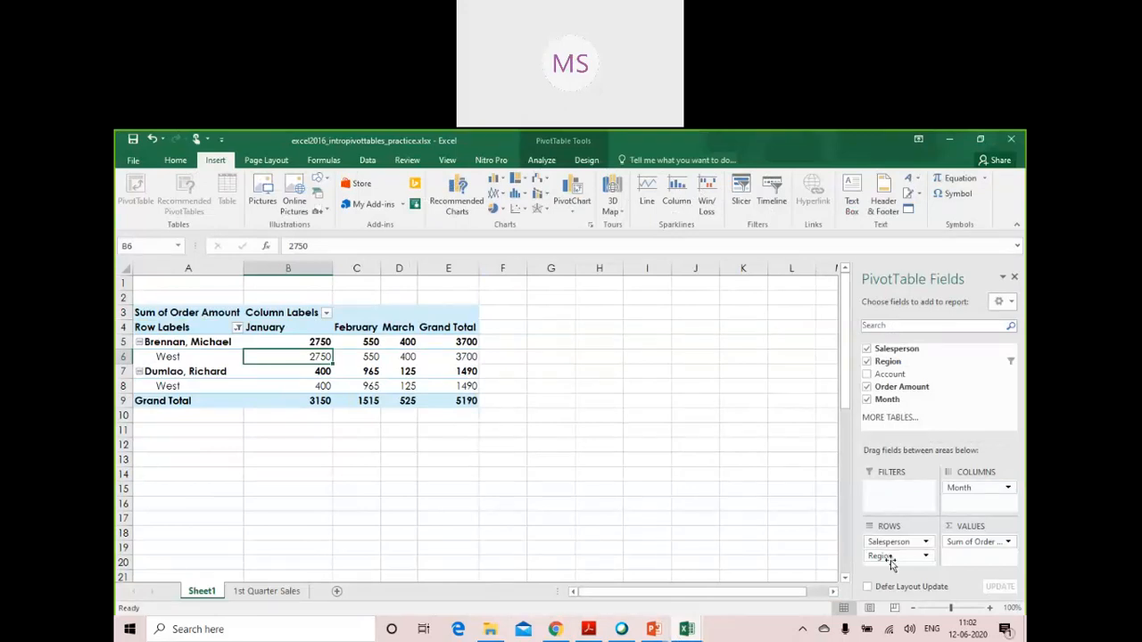
Add Account to the column labels beneath Month, and move it to the row labels beneath Region
left_click(1009, 488)
left_click(1008, 504)
left_click_drag(894, 379, 969, 510)
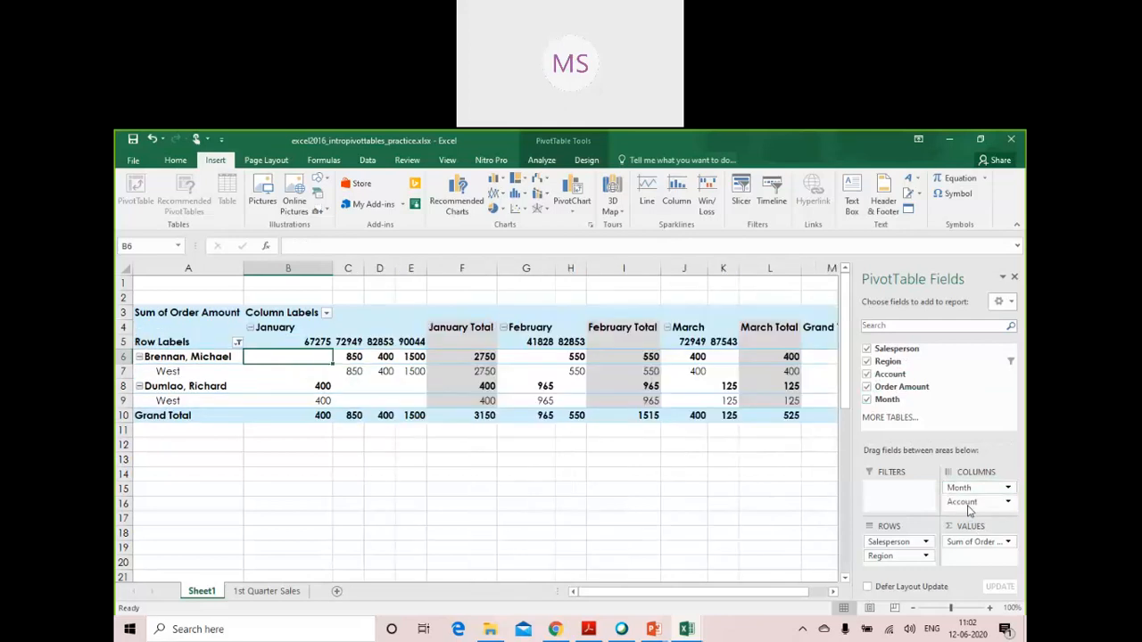
left_click_drag(970, 509, 898, 571)
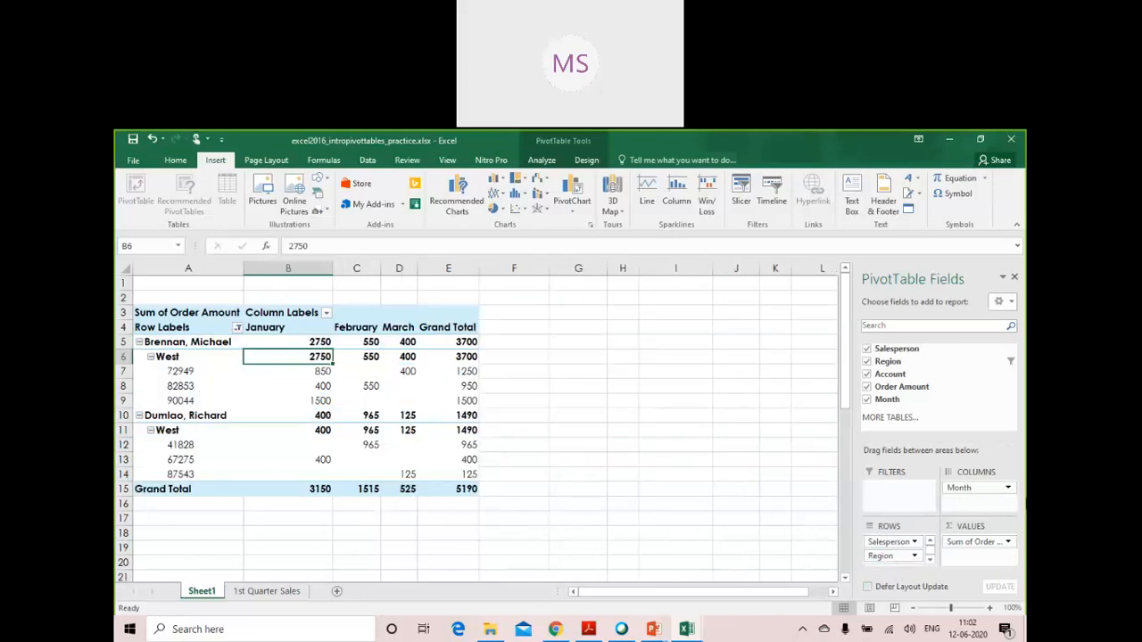
scroll(901, 521, "down", 4)
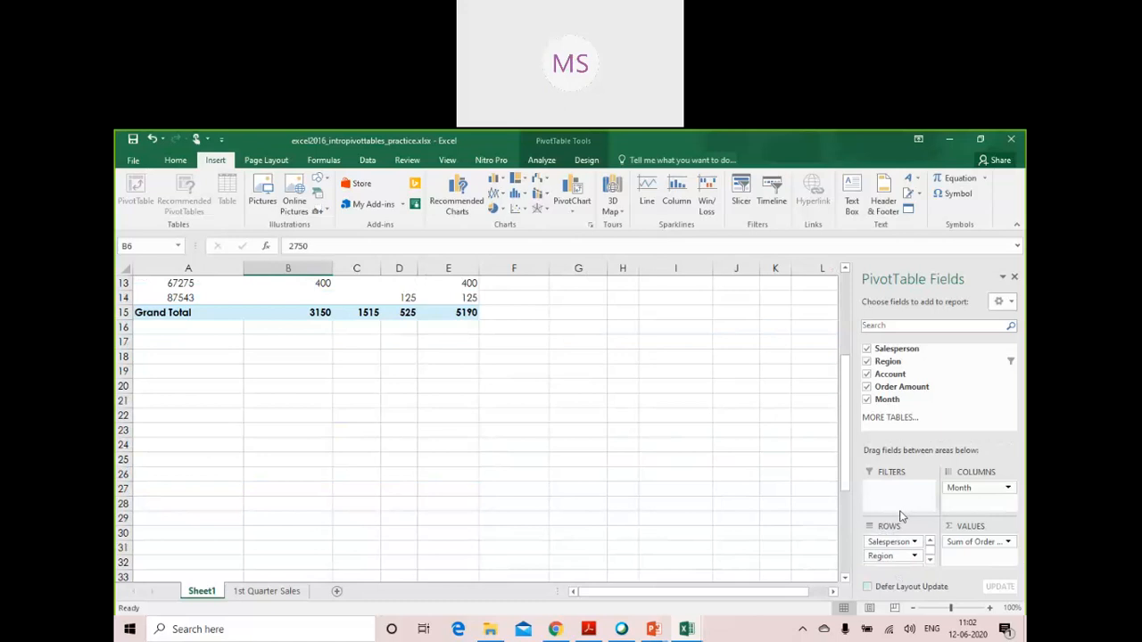
Add Month as a second field in the PivotTable's values, beneath the sum of Order Amount
left_click(1000, 541)
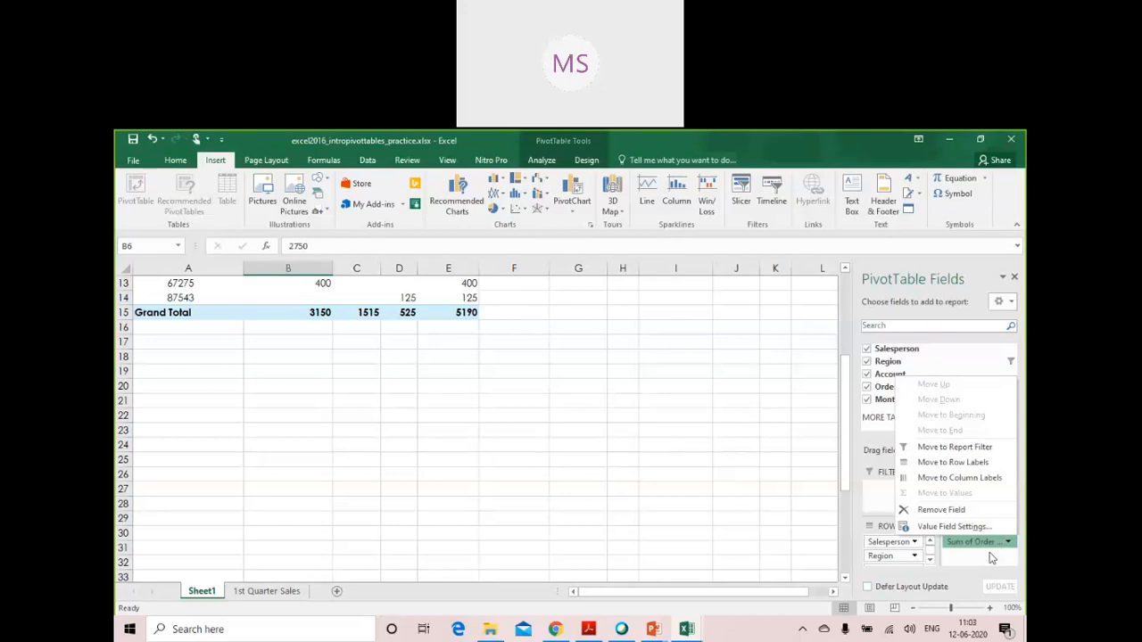
left_click(990, 557)
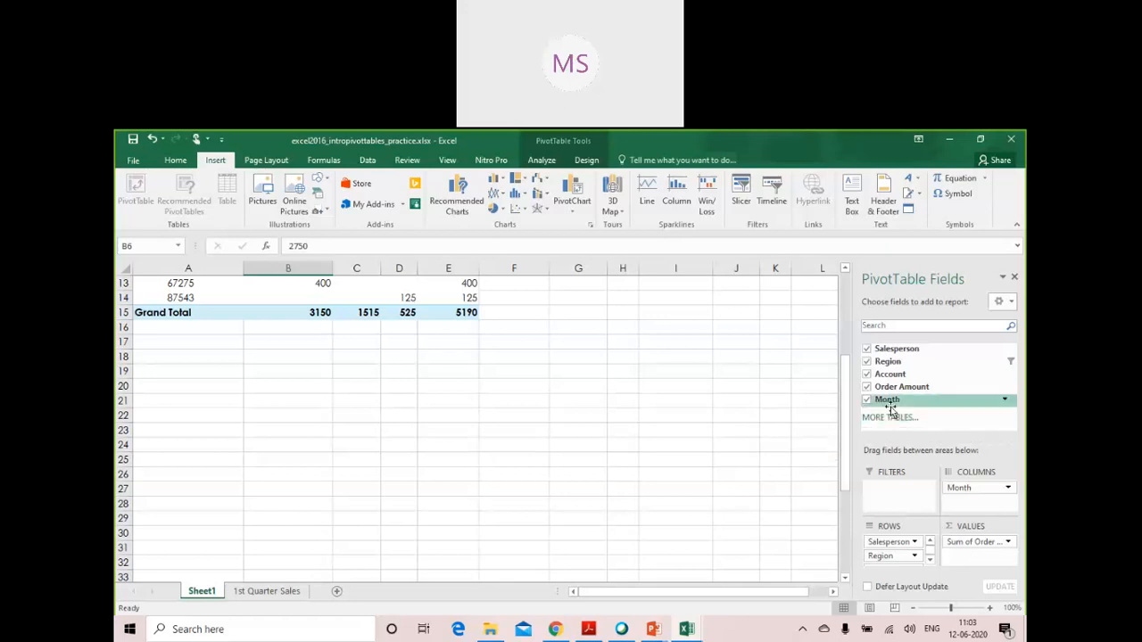
left_click_drag(887, 401, 977, 557)
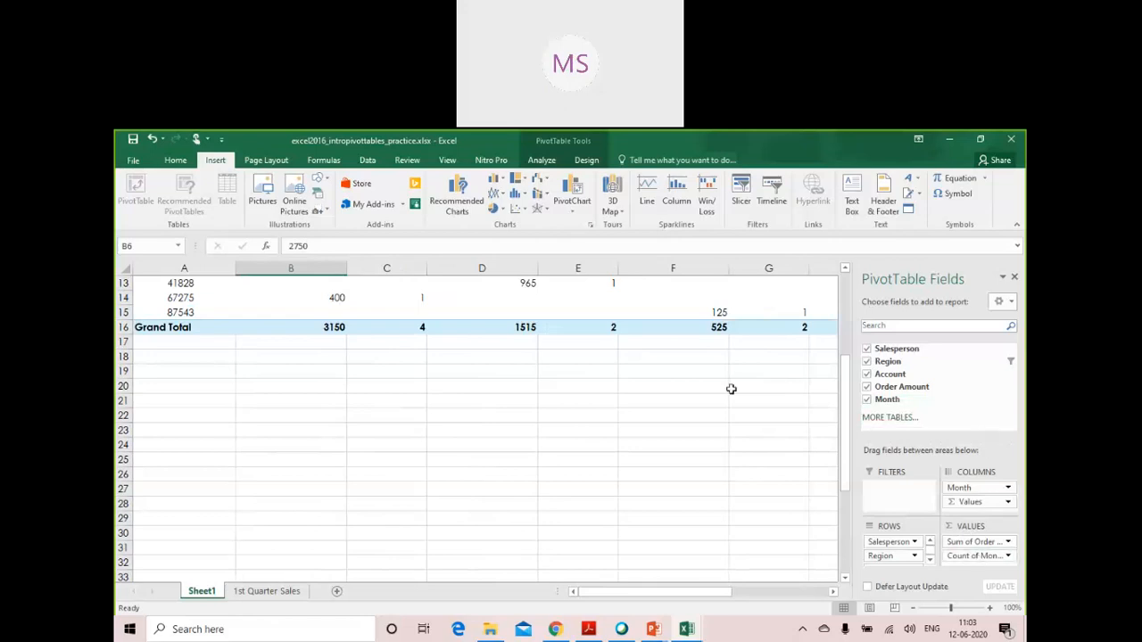
scroll(638, 371, "up", 4)
mouse_move(632, 379)
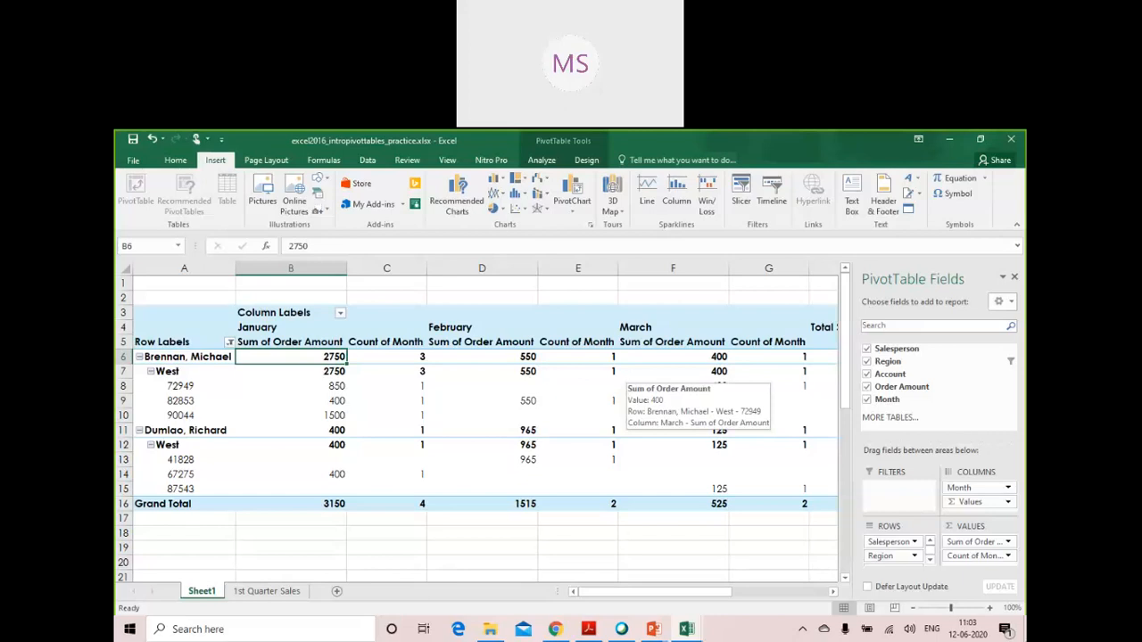
Remove the count of Month from the PivotTable's values
left_click(967, 556)
left_click(967, 555)
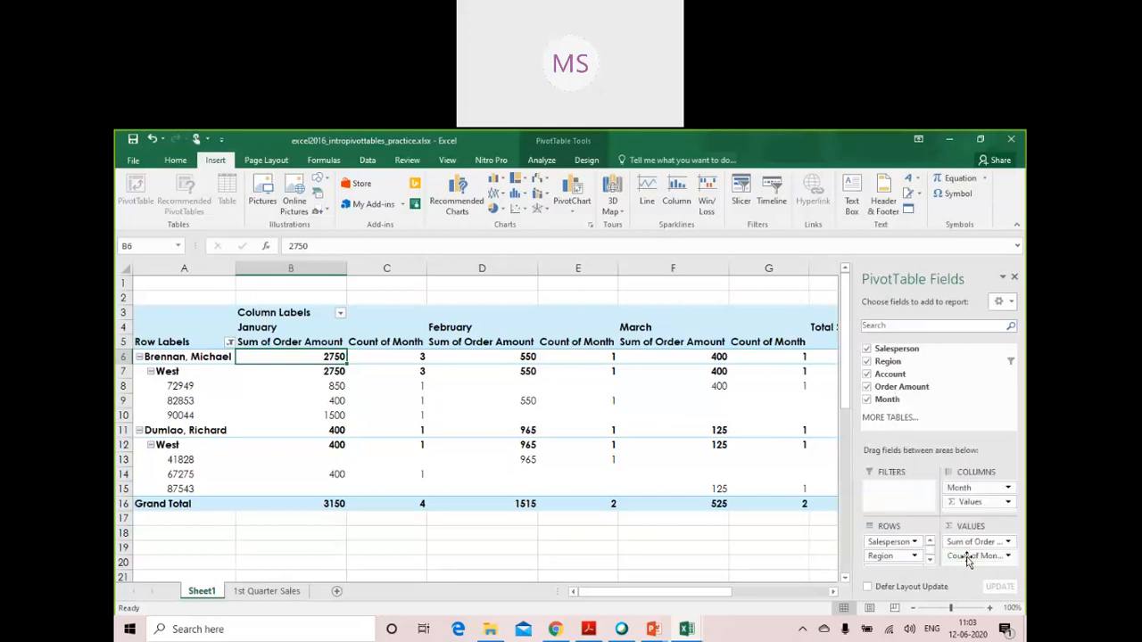
left_click(968, 556)
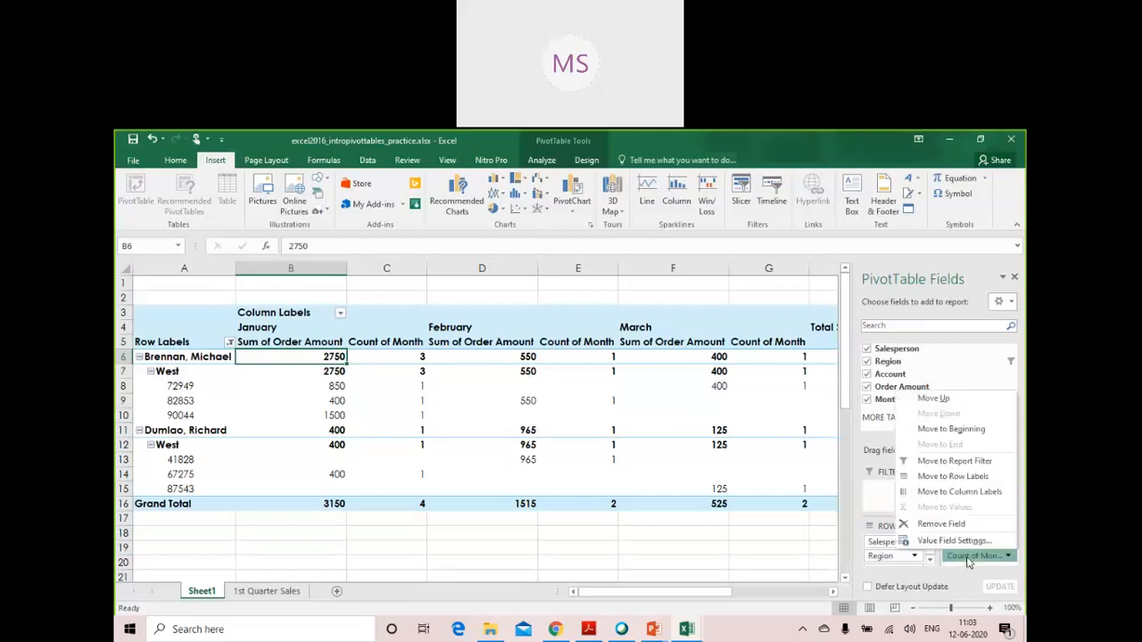
left_click(941, 524)
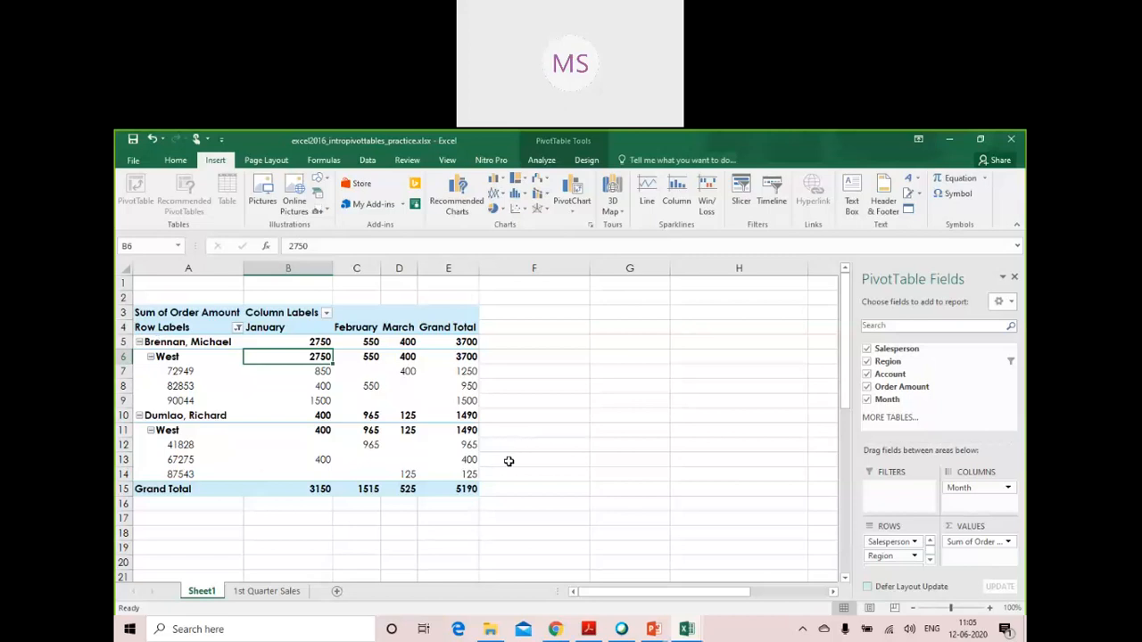
Examine the Grand Total row for January, February and March and its overall total
left_click(125, 489)
left_click(281, 489)
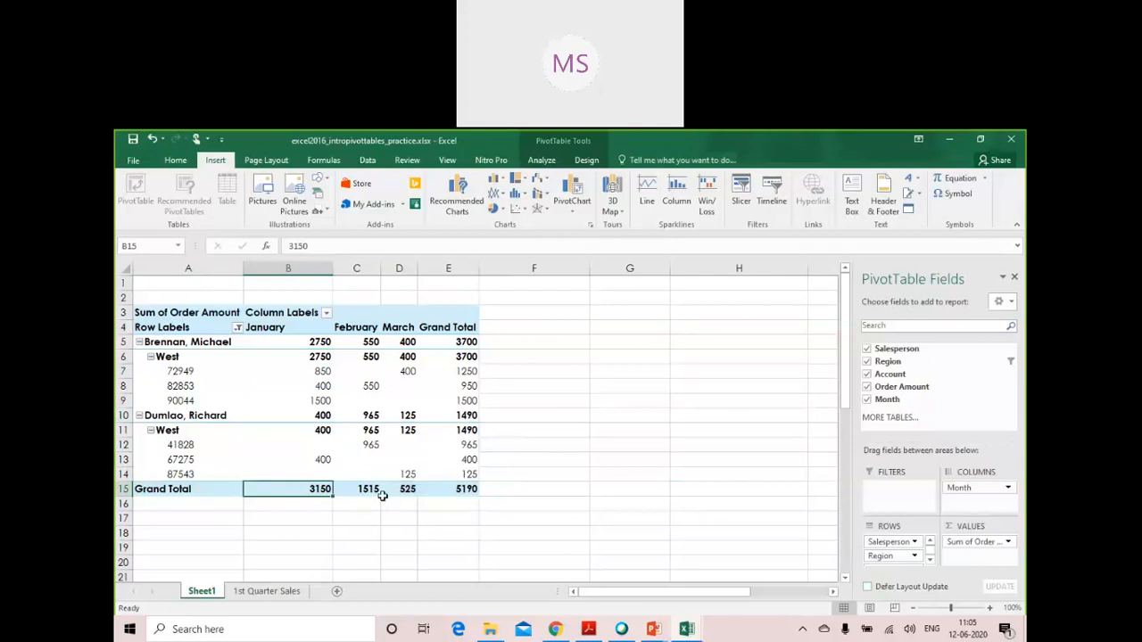
left_click(373, 491)
left_click(405, 489)
left_click(473, 489)
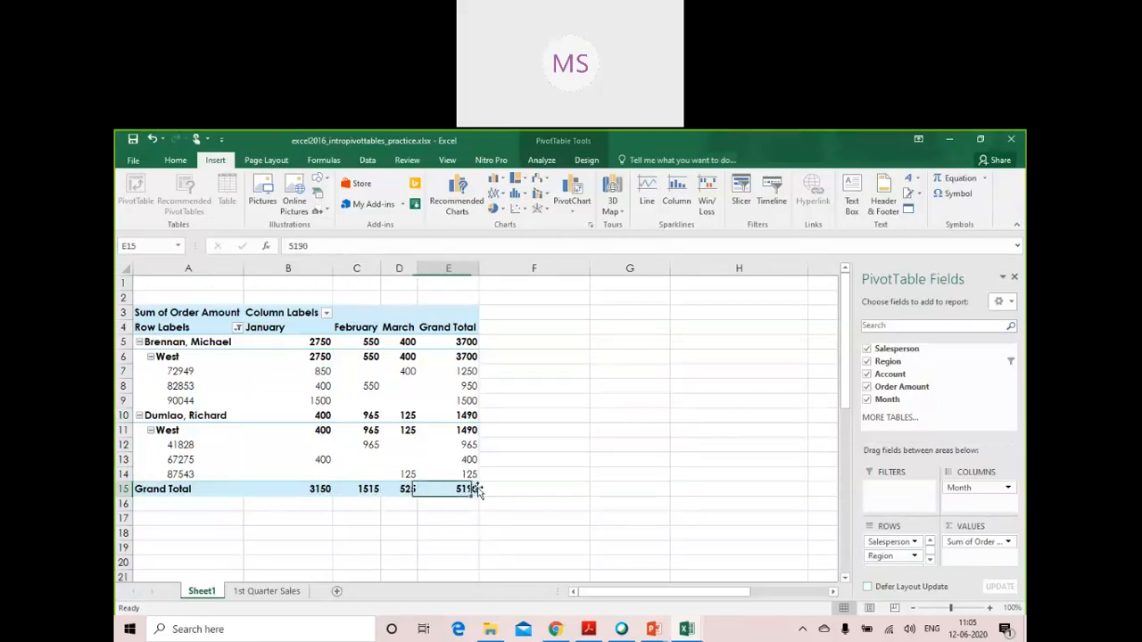
left_click(318, 490)
left_click(375, 492)
left_click(414, 493)
left_click(458, 492)
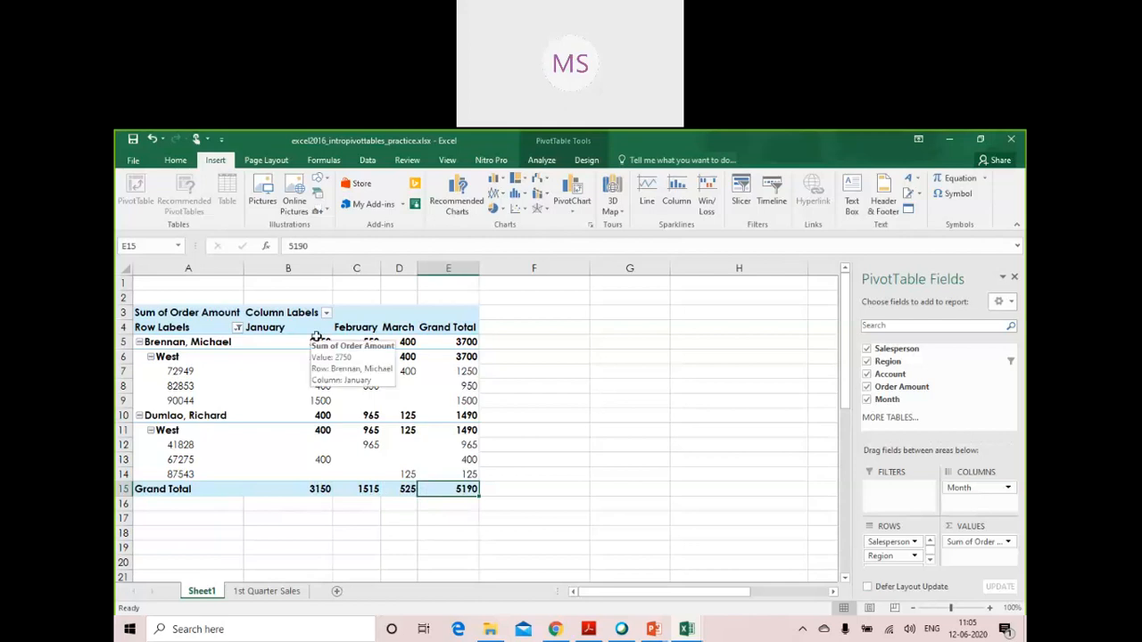
left_click(318, 488)
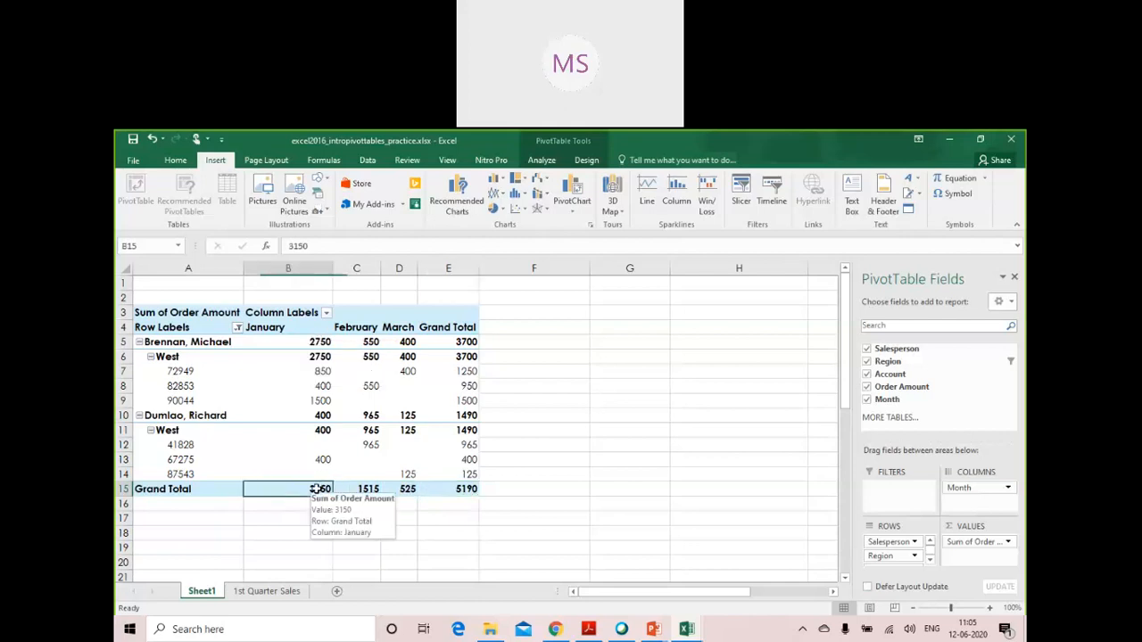
left_click(365, 488)
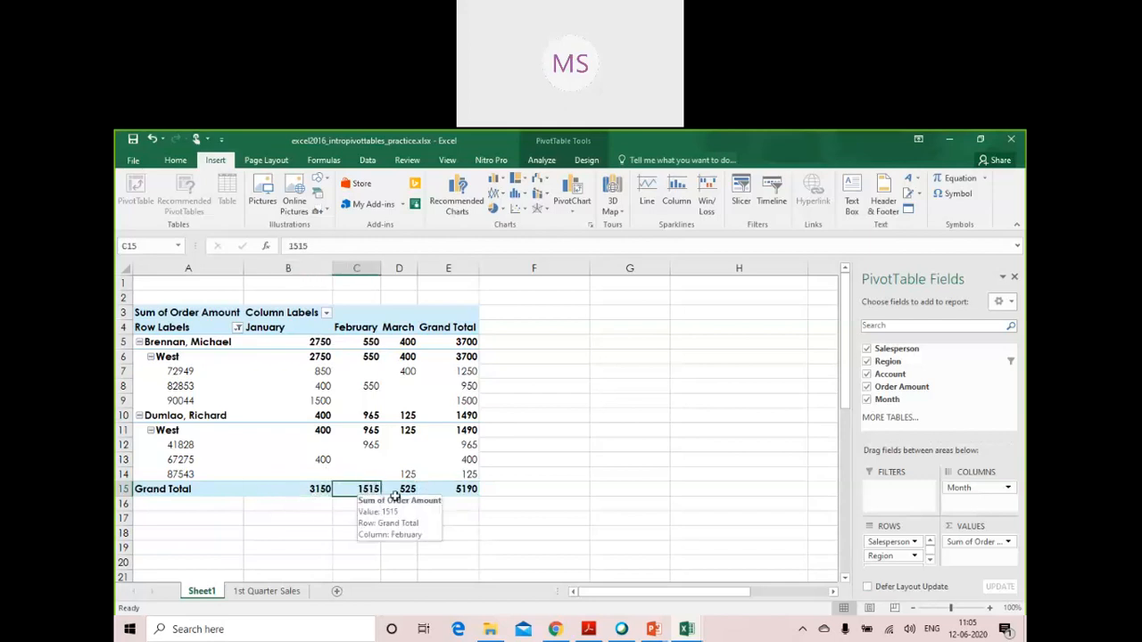
left_click(415, 489)
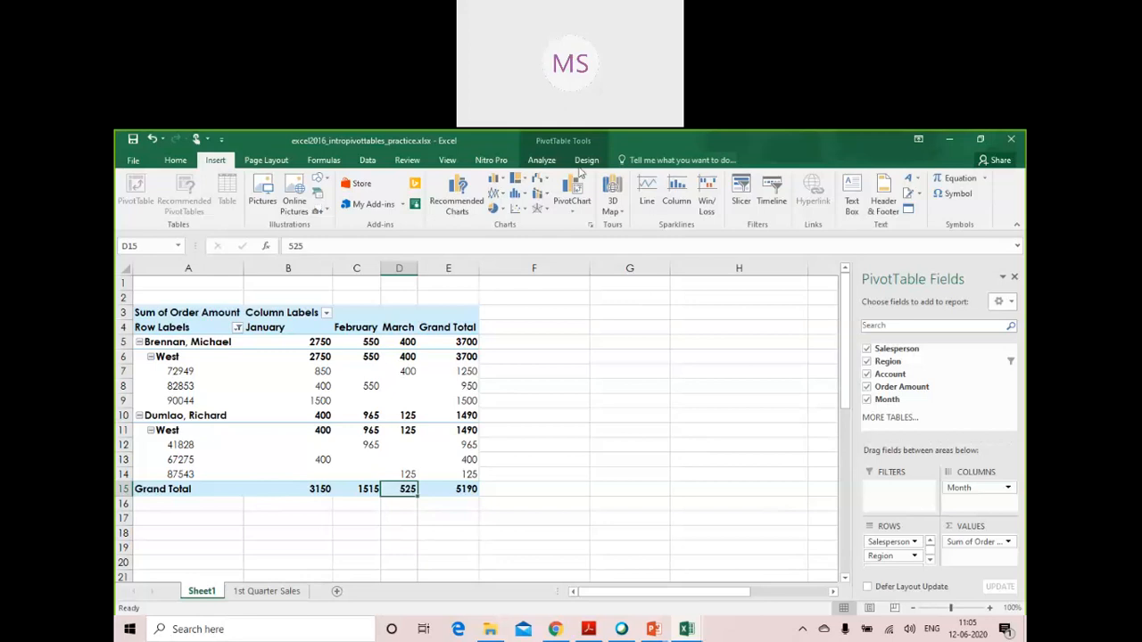
left_click(630, 159)
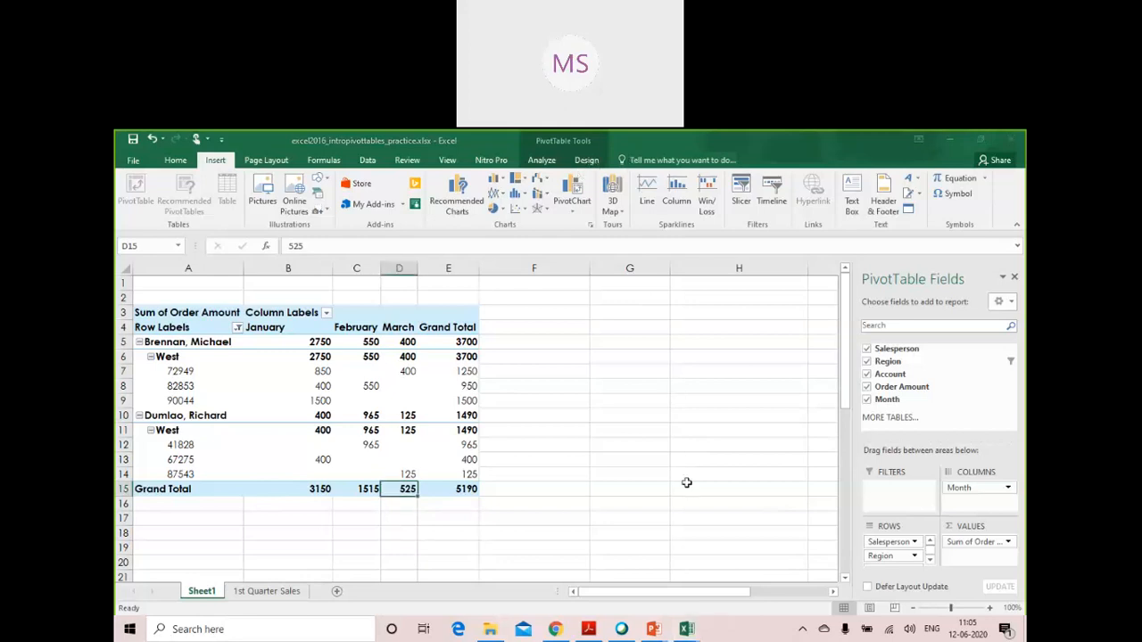
scroll(688, 481, "down", 4)
scroll(688, 481, "down", 8)
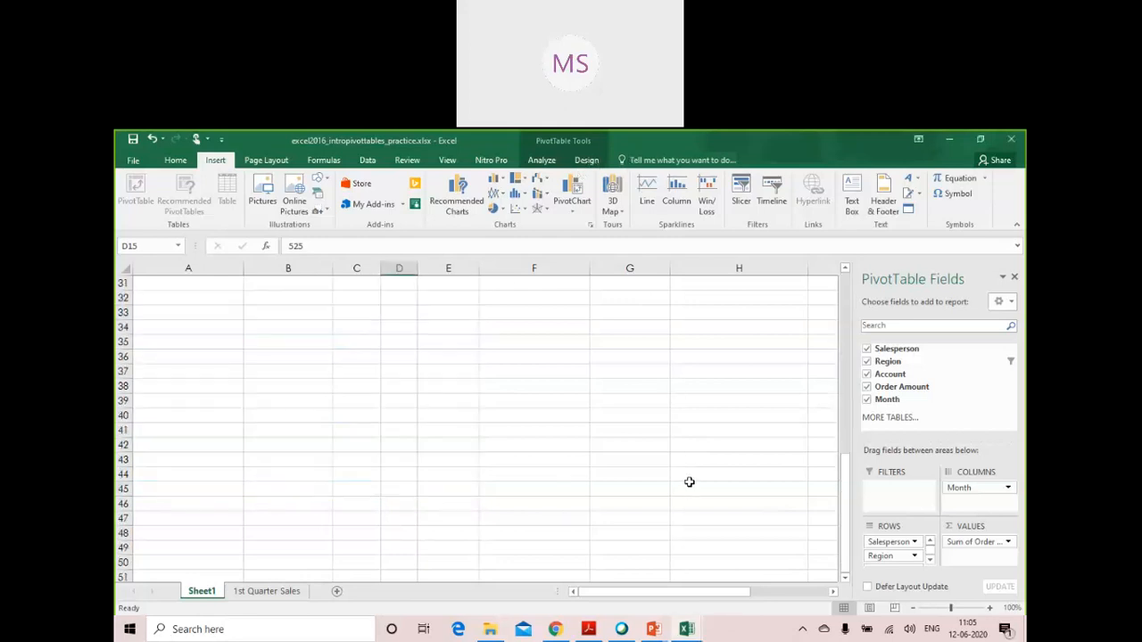
scroll(688, 482, "up", 10)
scroll(688, 481, "up", 3)
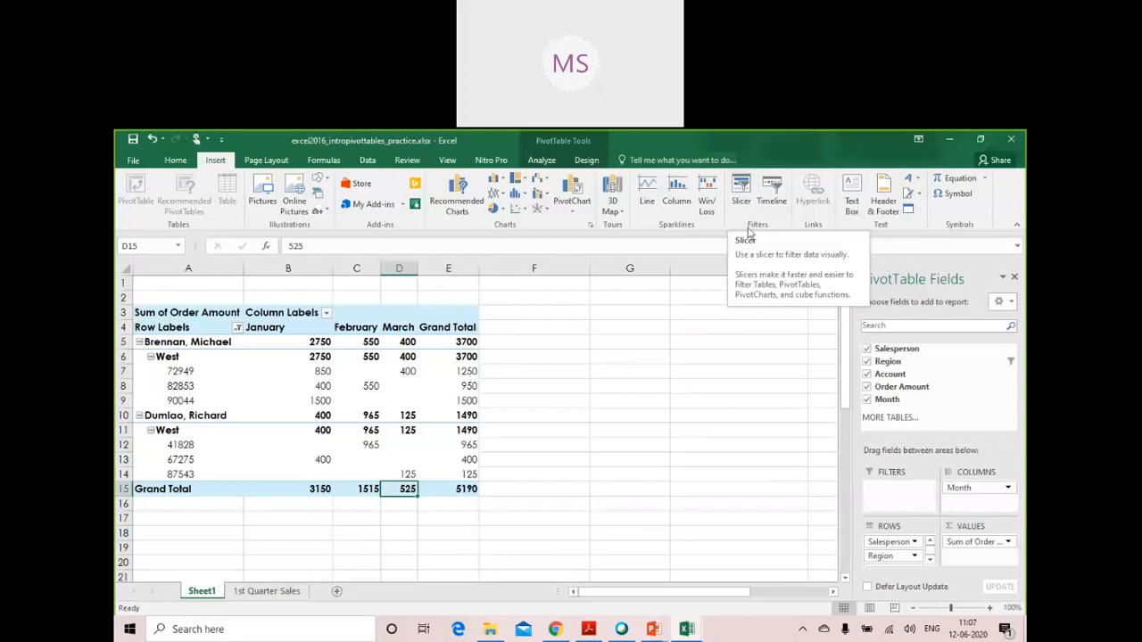
Insert a Month slicer for the PivotTable and place it over columns H and I, clear of the data
left_click(742, 200)
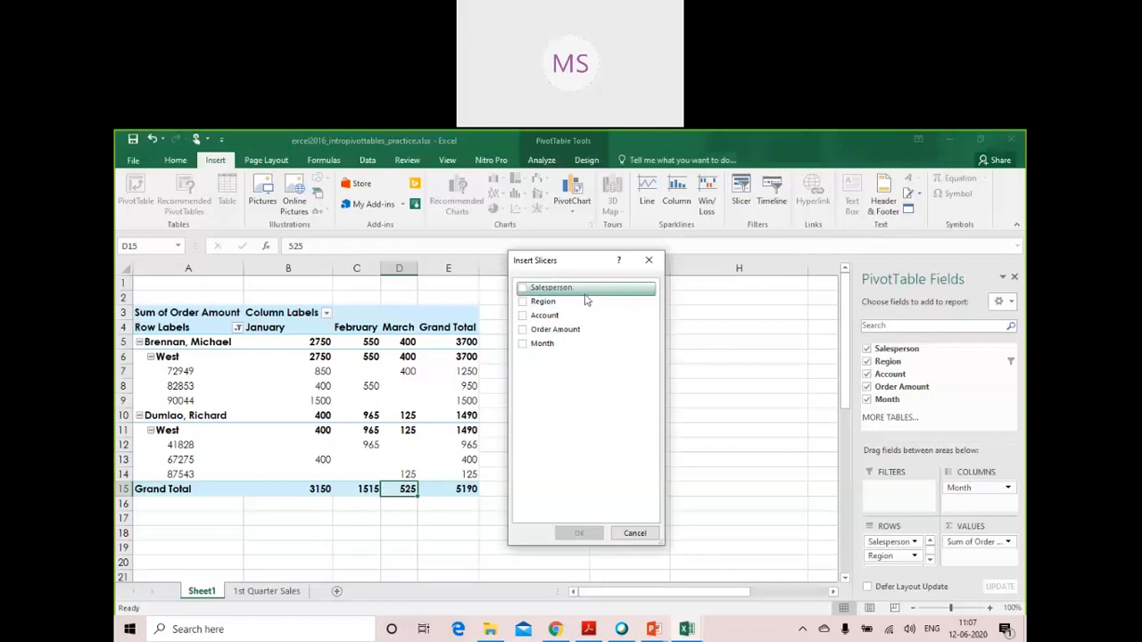
left_click(523, 348)
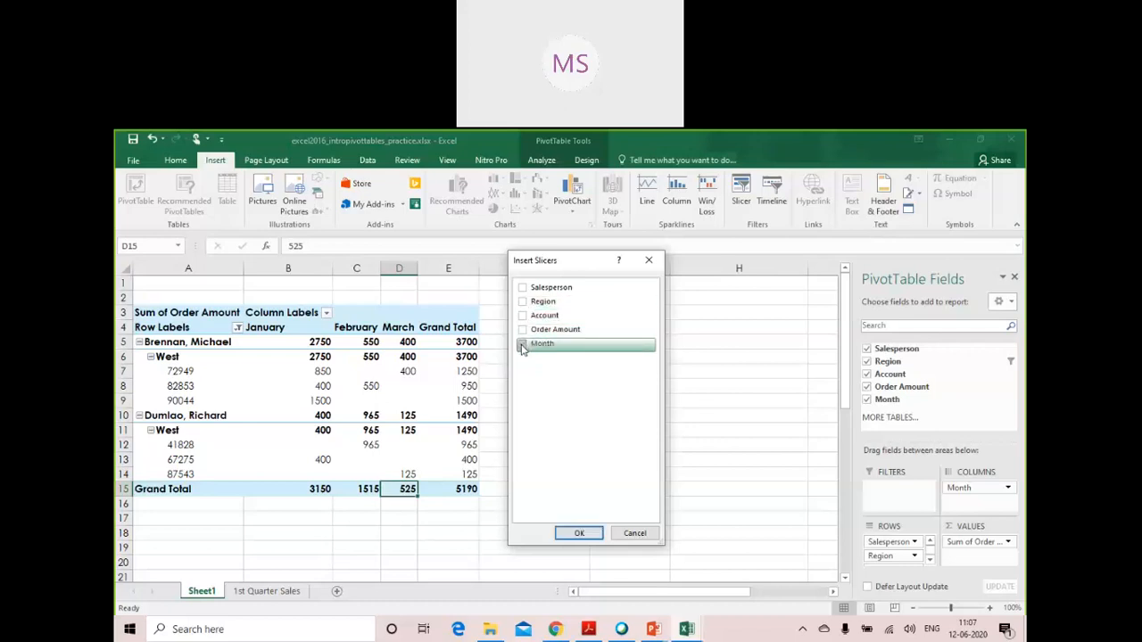
left_click(565, 534)
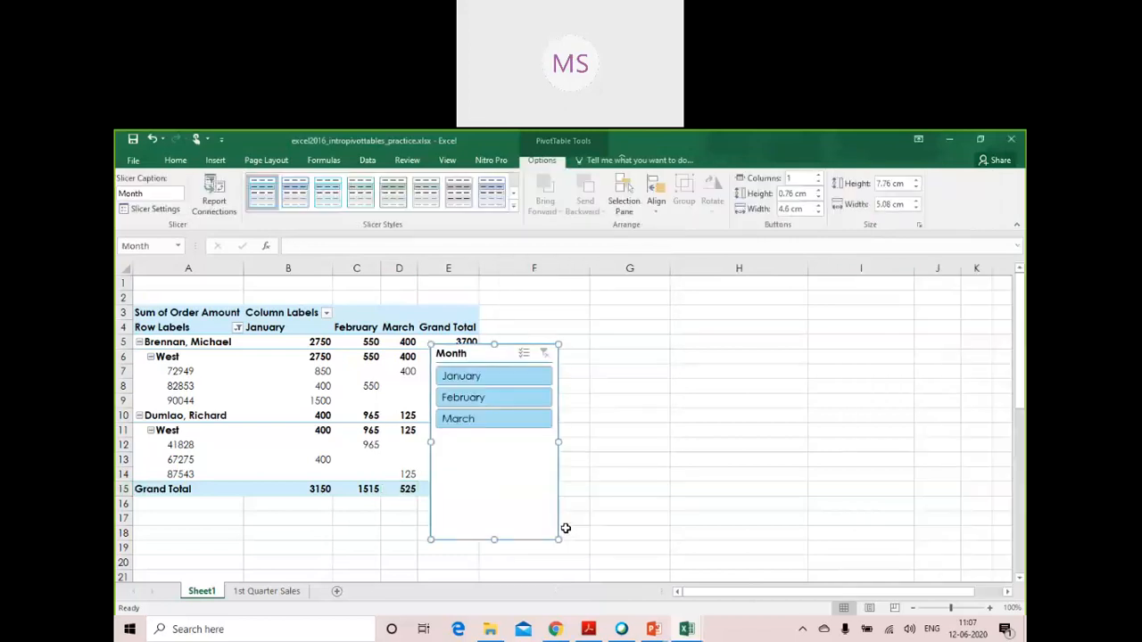
left_click_drag(480, 360, 790, 297)
Filter the PivotTable with the Month slicer by January, February and March, one month at a time
left_click(791, 324)
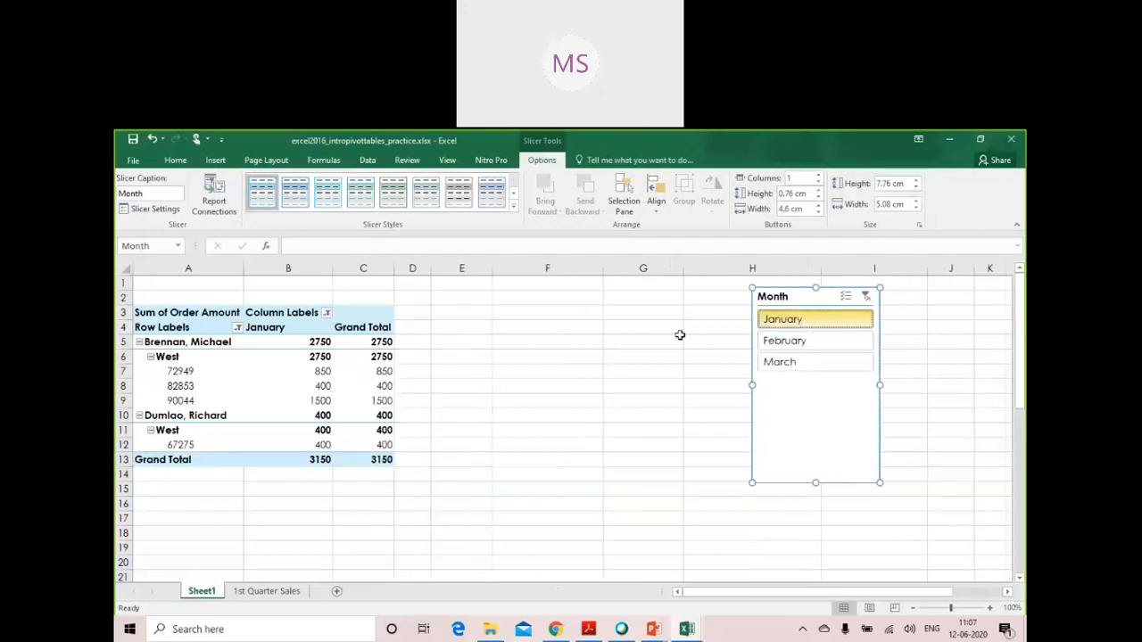
left_click(827, 347)
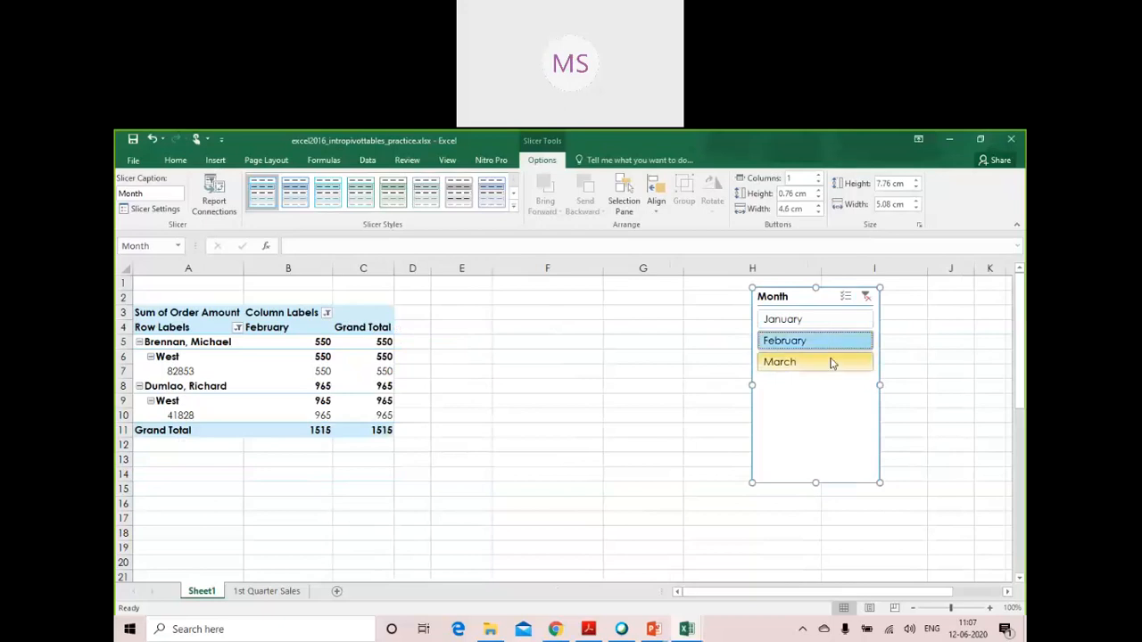
left_click(831, 359)
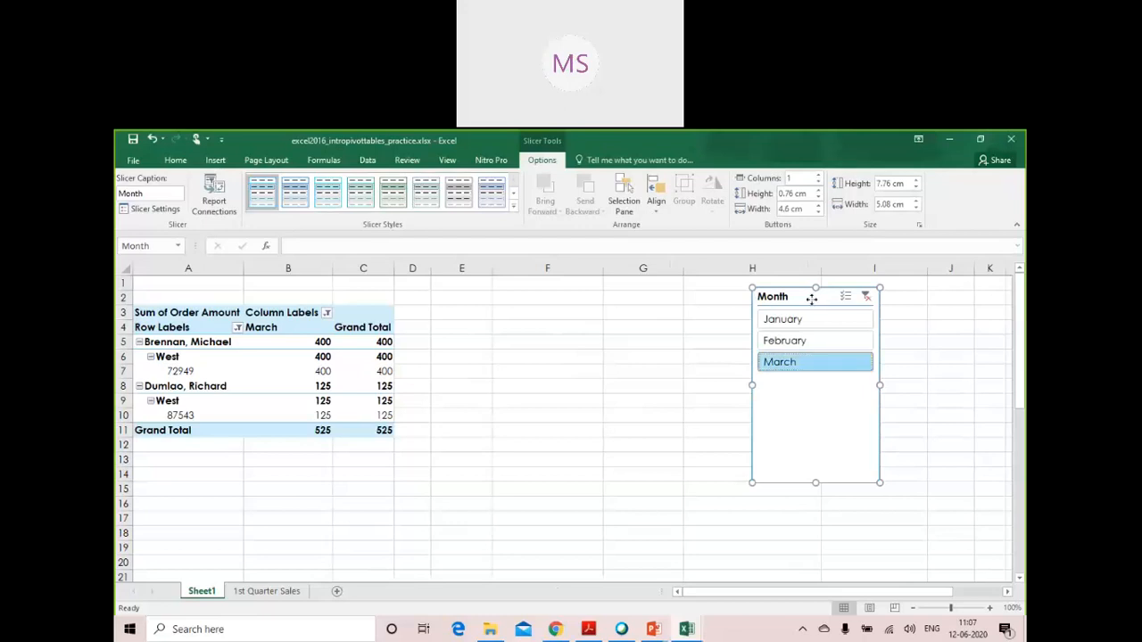
Move the Month slicer closer to the PivotTable and cycle its filter through the three months, finishing on January
left_click_drag(812, 298, 640, 354)
left_click(630, 376)
left_click(630, 397)
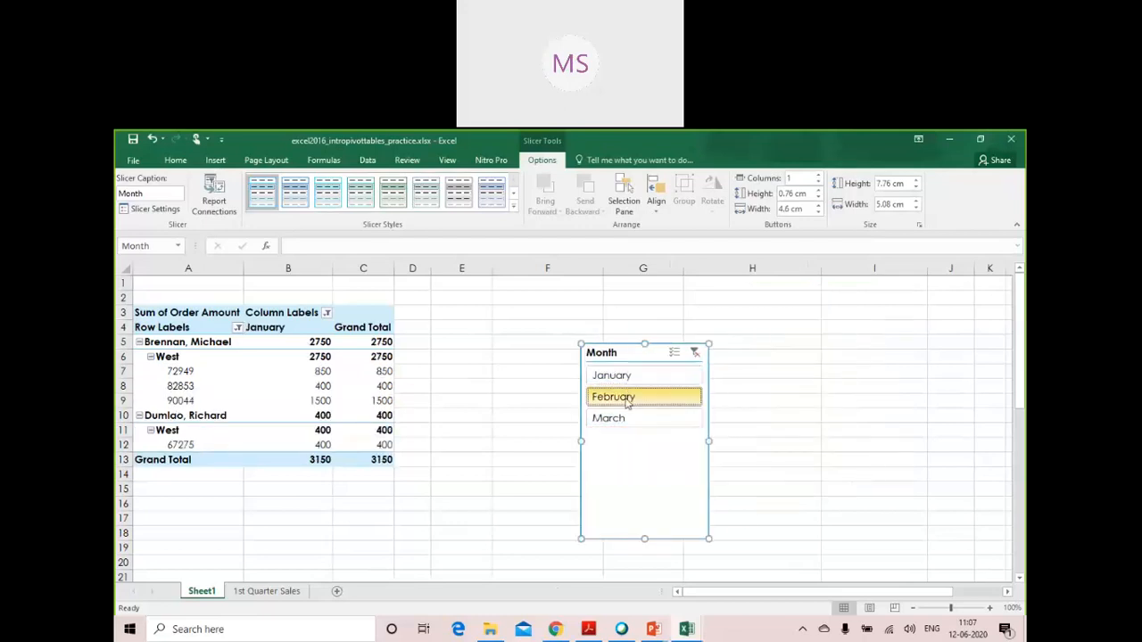
left_click(637, 419)
left_click(624, 375)
left_click(630, 397)
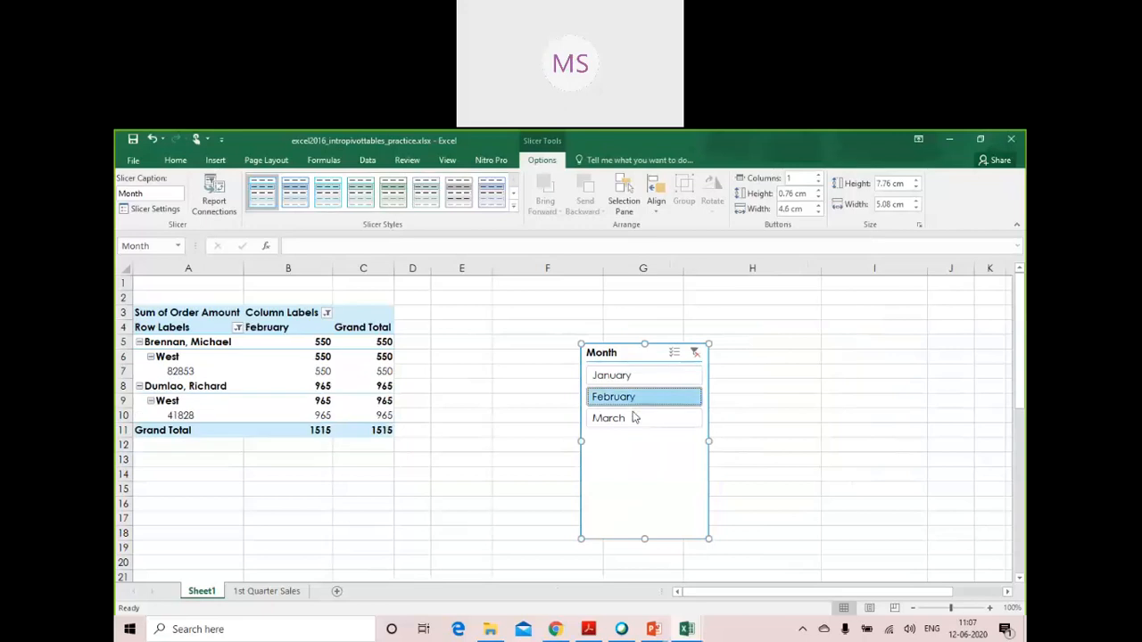
left_click(637, 417)
left_click(638, 400)
left_click(639, 376)
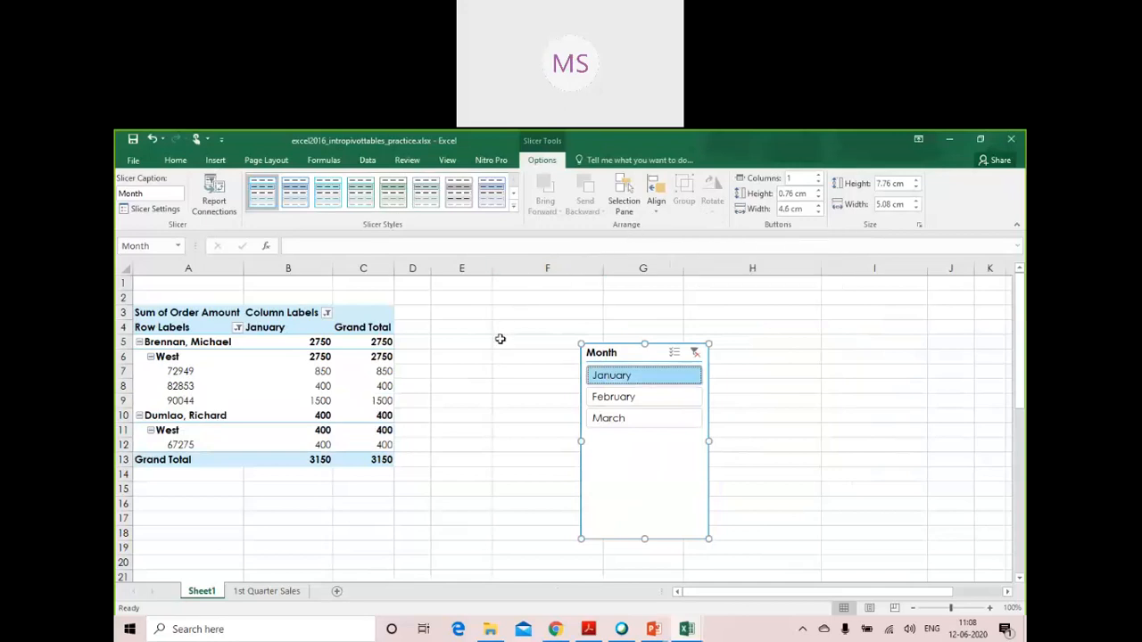
Review the Month slicer's settings and caption without changing them
left_click(155, 210)
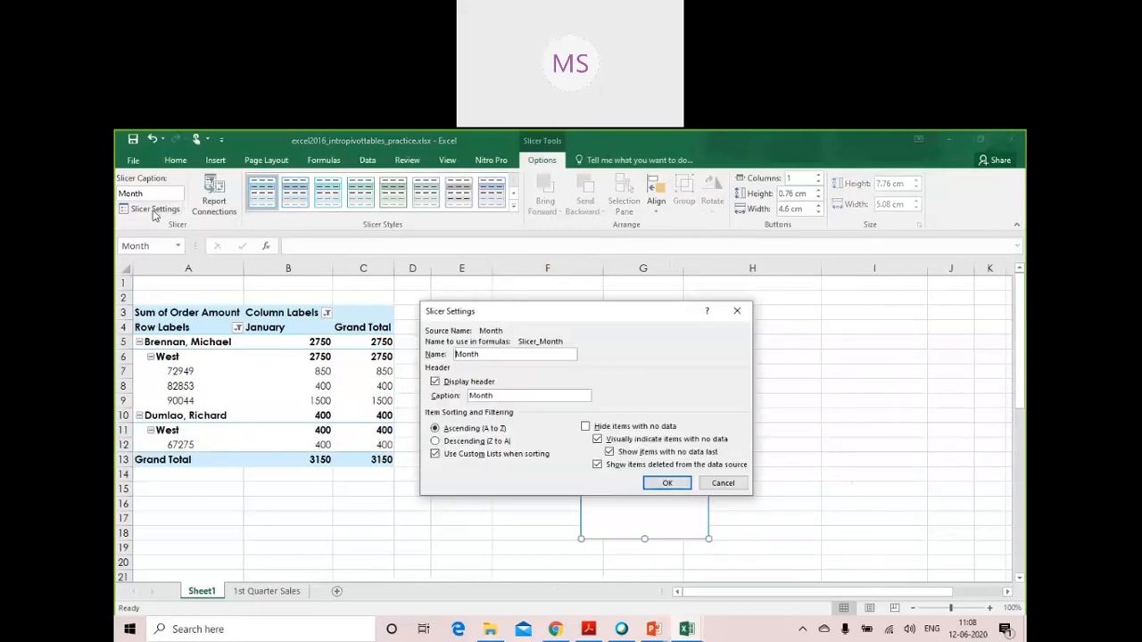
left_click(738, 313)
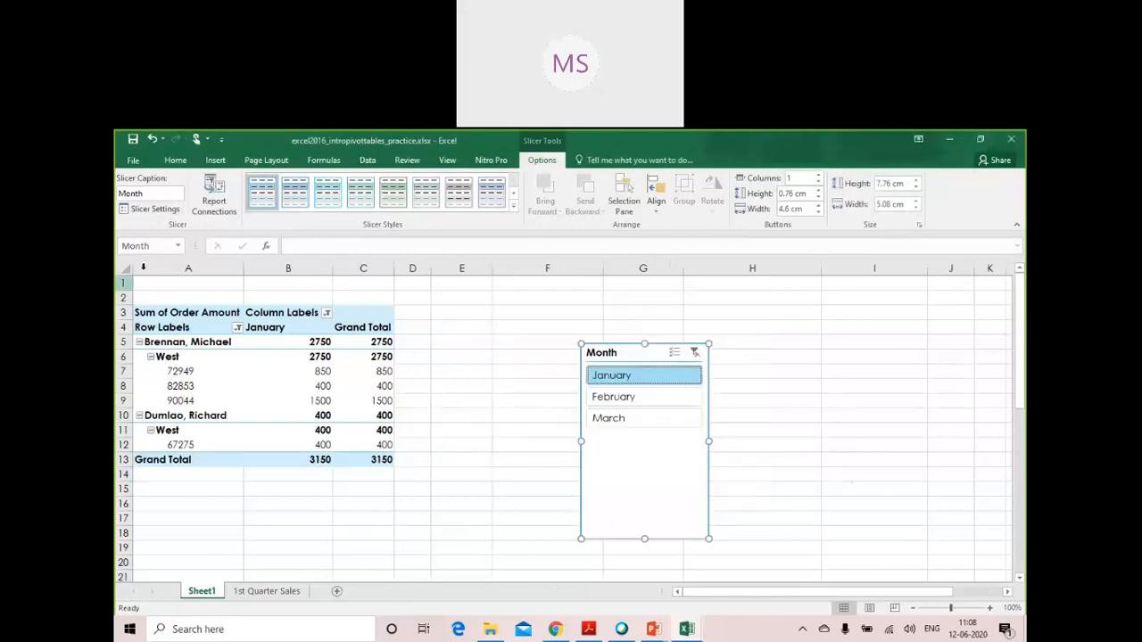
left_click(163, 198)
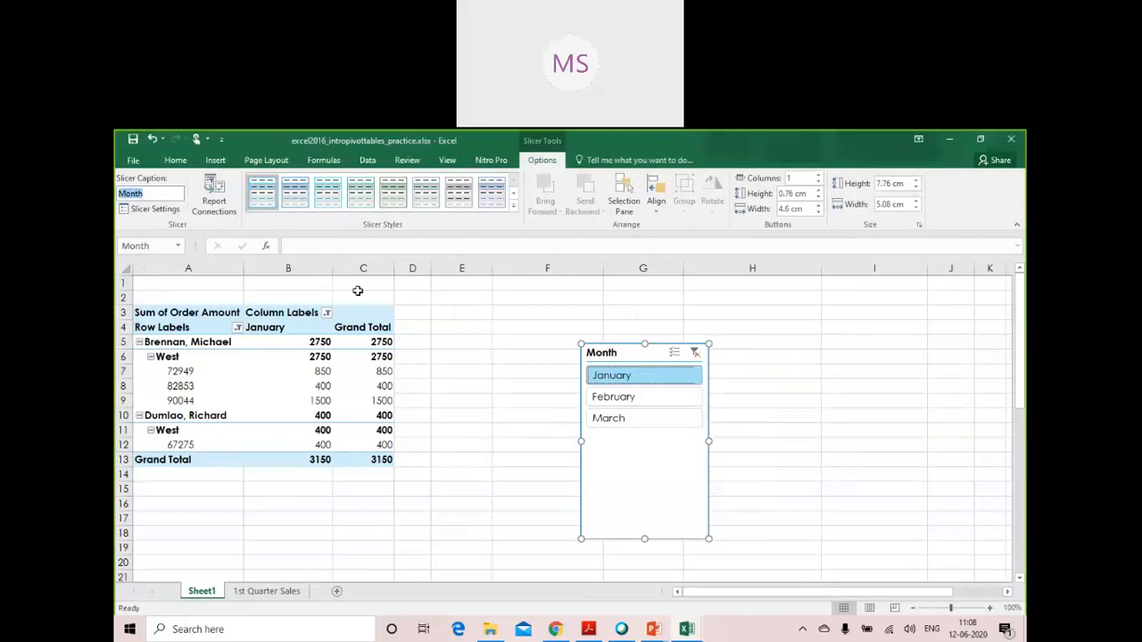
Clear the Month slicer's filter and remove the slicer from the sheet
left_click(693, 355)
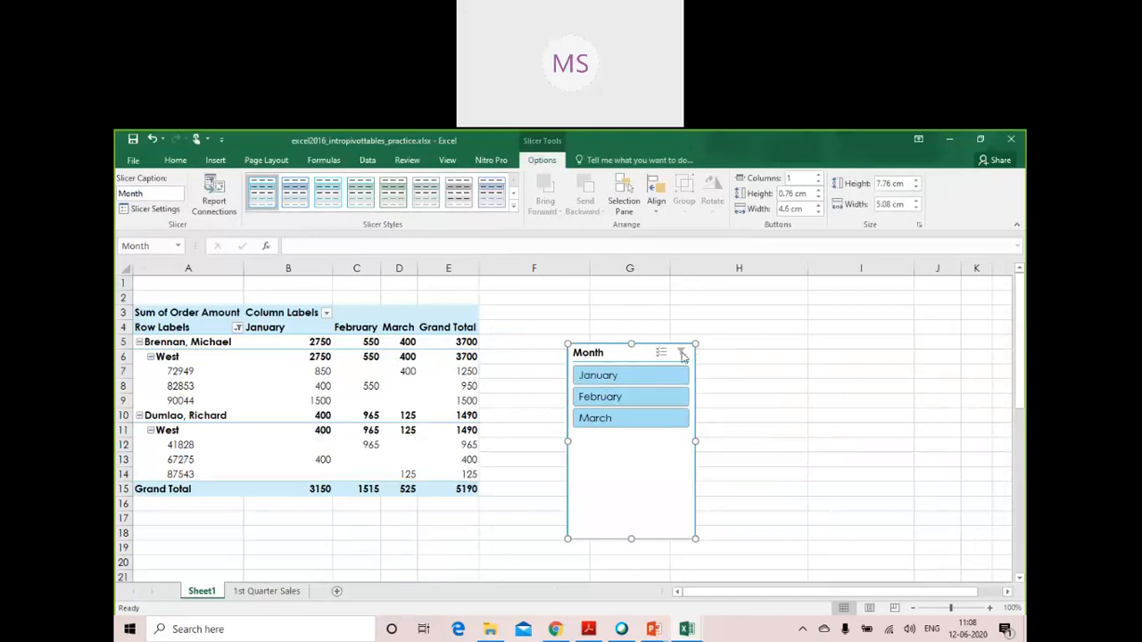
key("Escape")
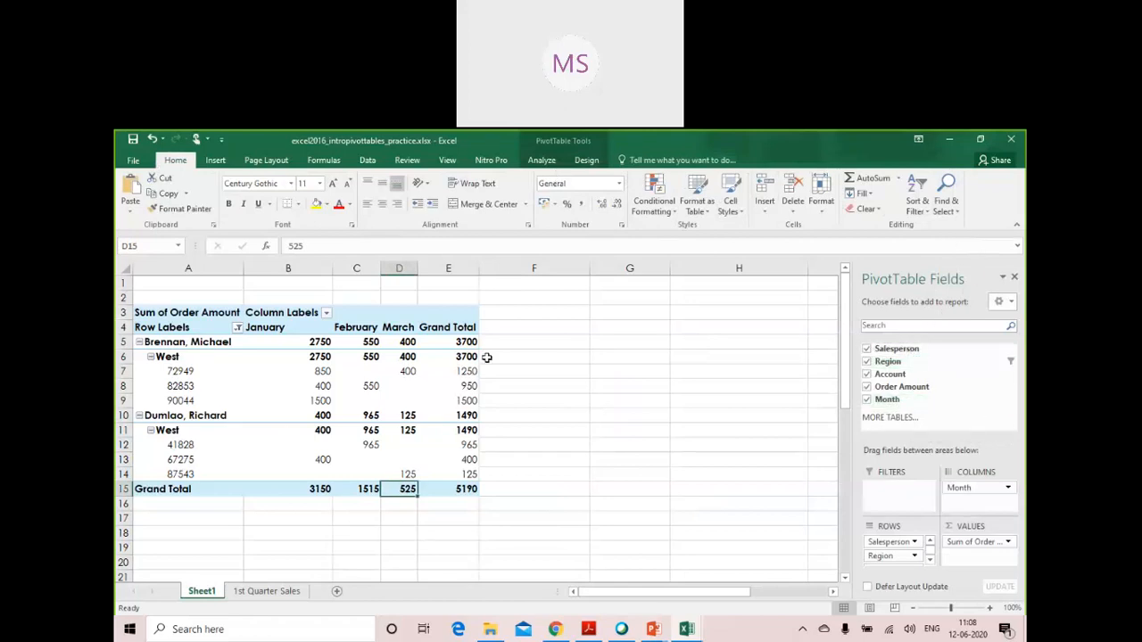
Insert a Region slicer for the PivotTable and place it beside the table around column G
left_click(319, 357)
left_click(545, 159)
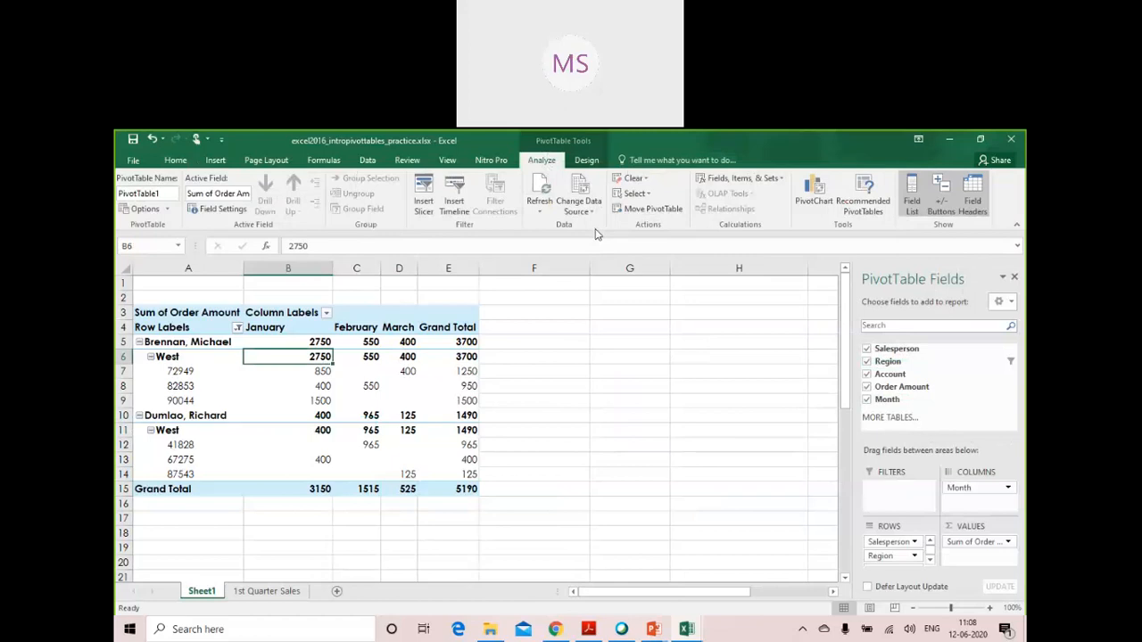
left_click(423, 191)
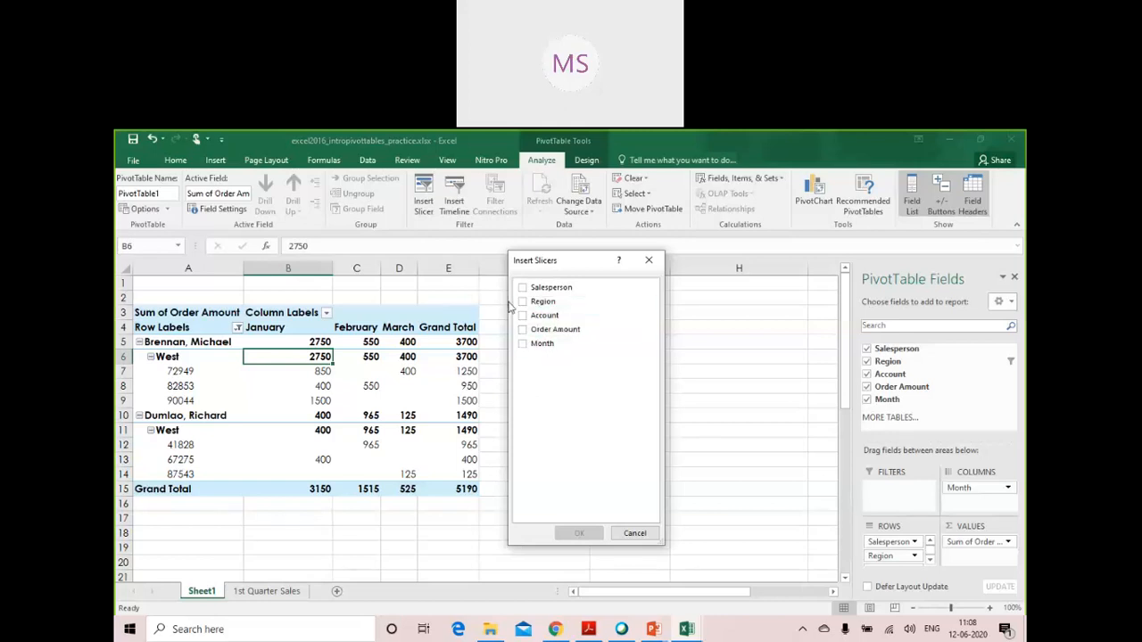
left_click(538, 305)
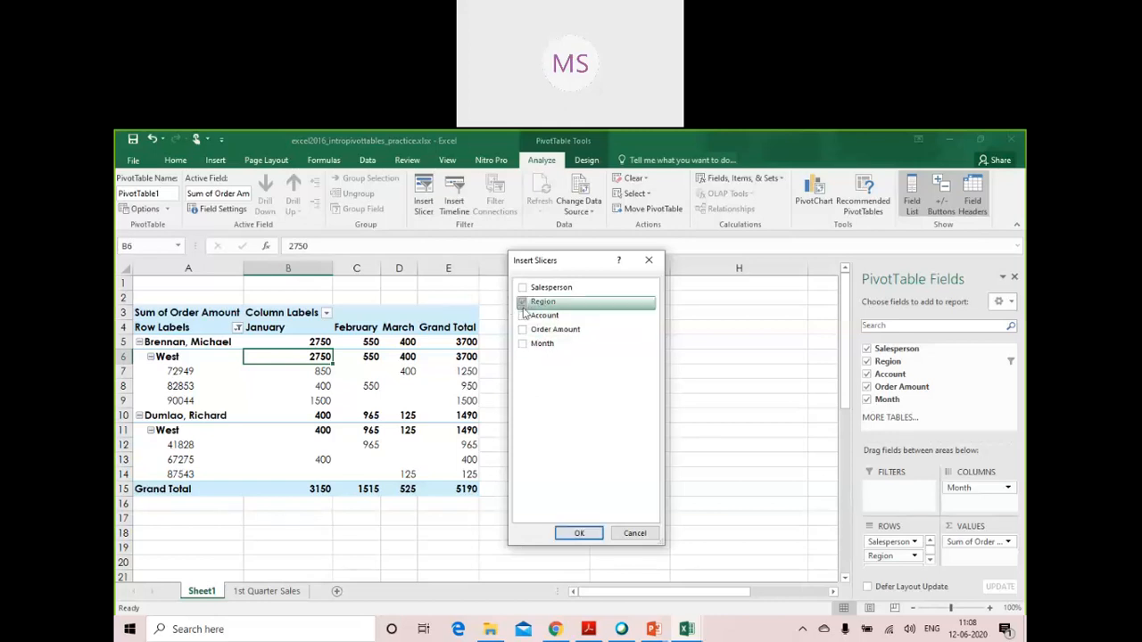
left_click(575, 533)
left_click_drag(491, 357, 645, 344)
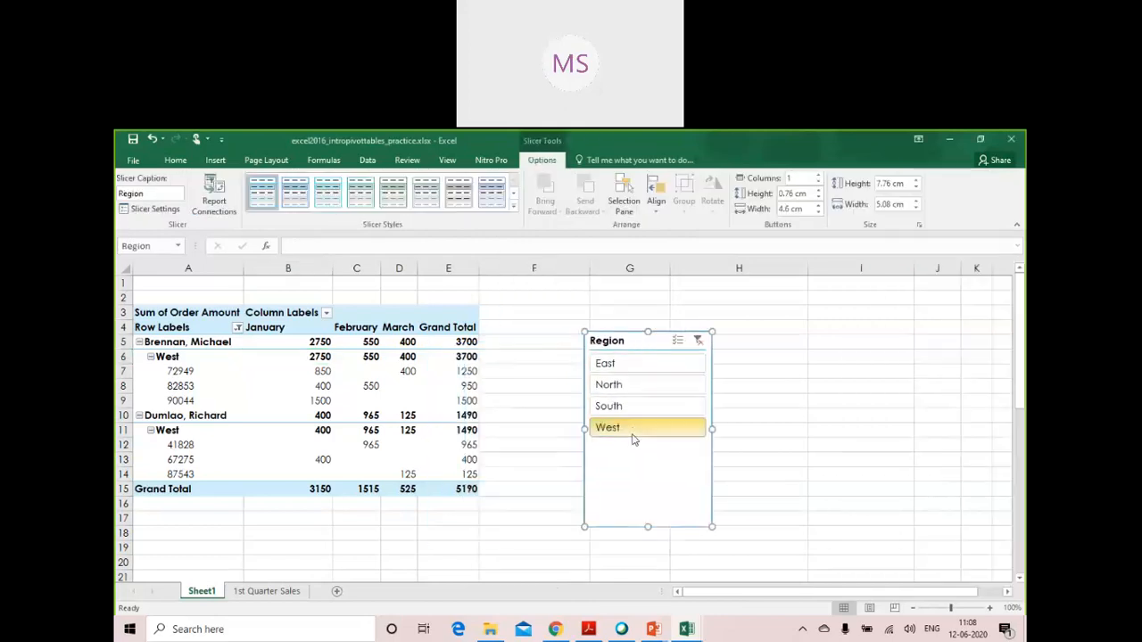
Cycle the Region slicer through East, North, South and West to compare each region's order amounts
left_click(640, 364)
left_click(648, 387)
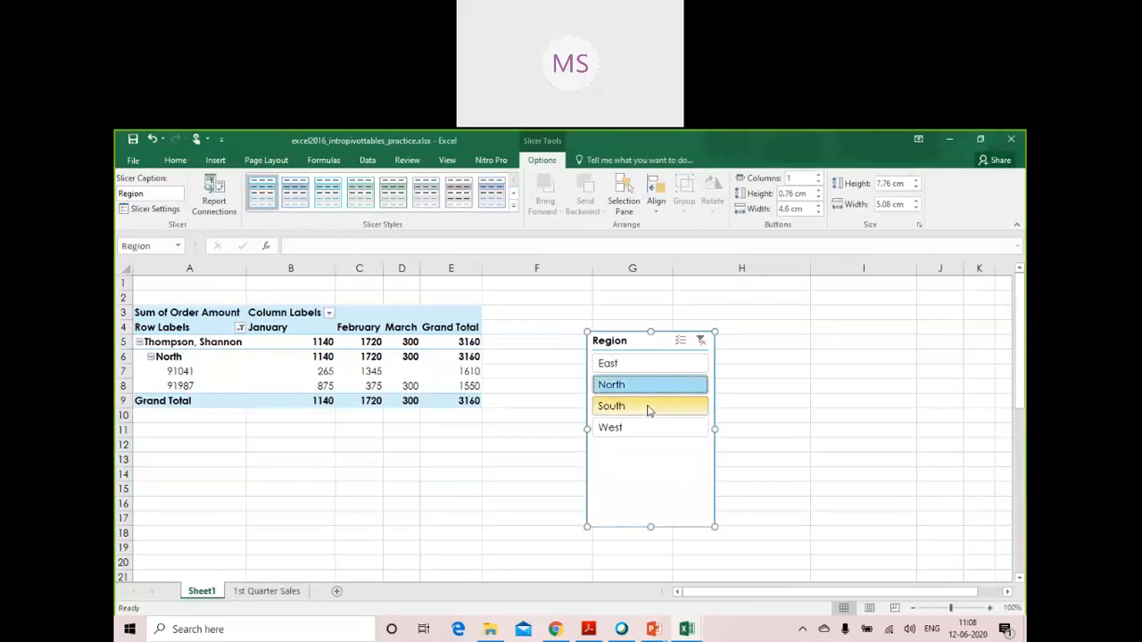
left_click(650, 407)
left_click(649, 428)
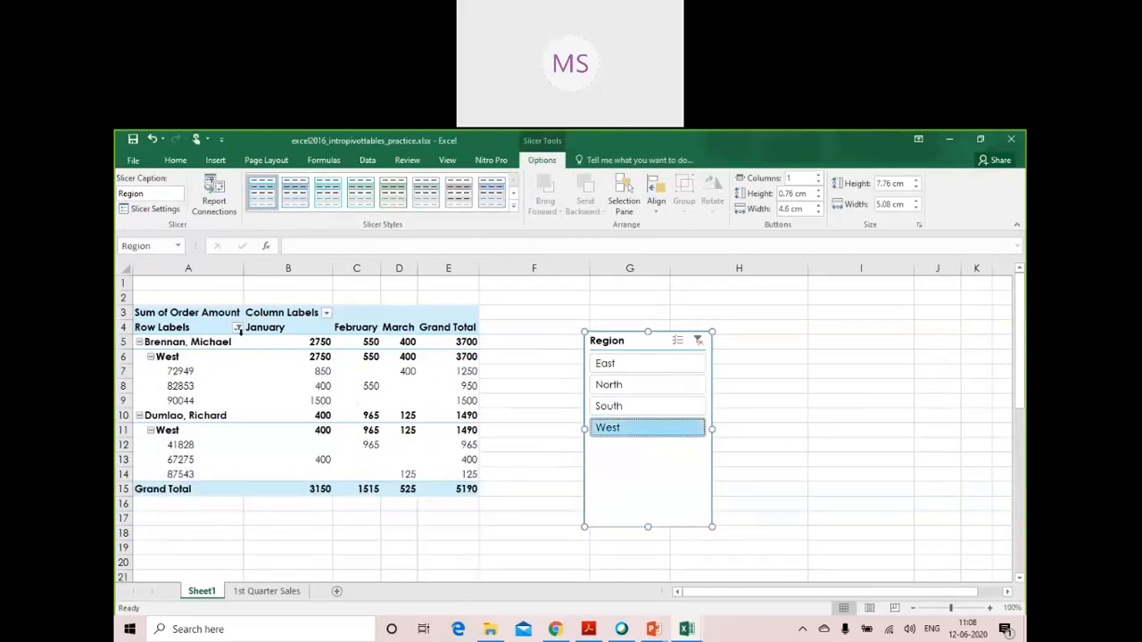
Review the Row Labels filter lists for the Region and Salesperson fields without altering the filter
left_click(238, 328)
left_click(314, 338)
left_click(314, 363)
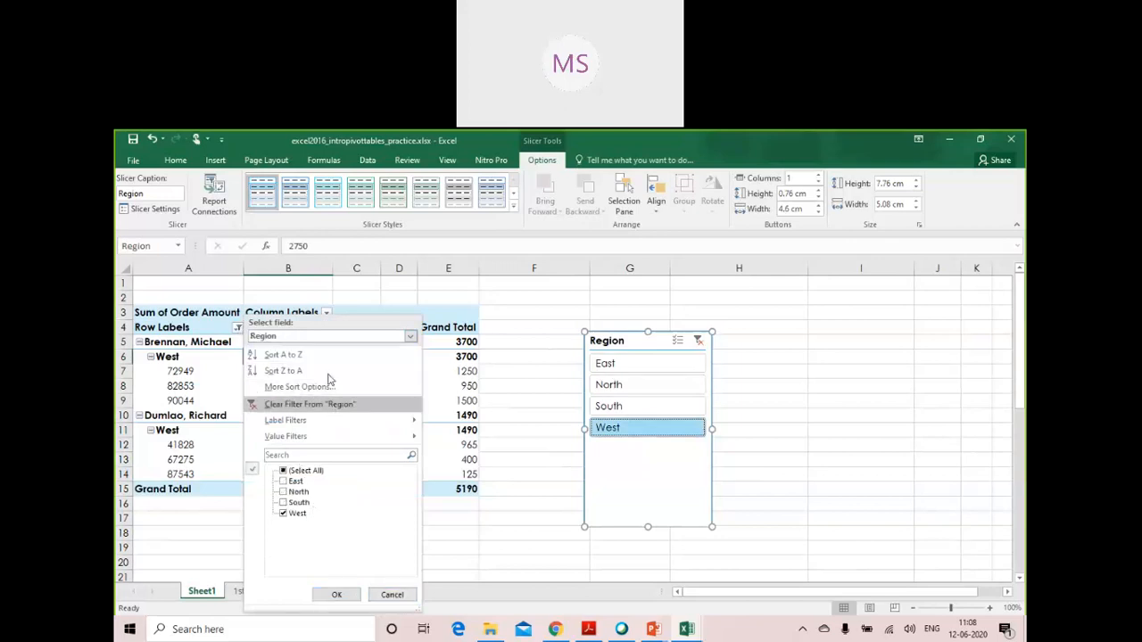
left_click(321, 337)
left_click(314, 348)
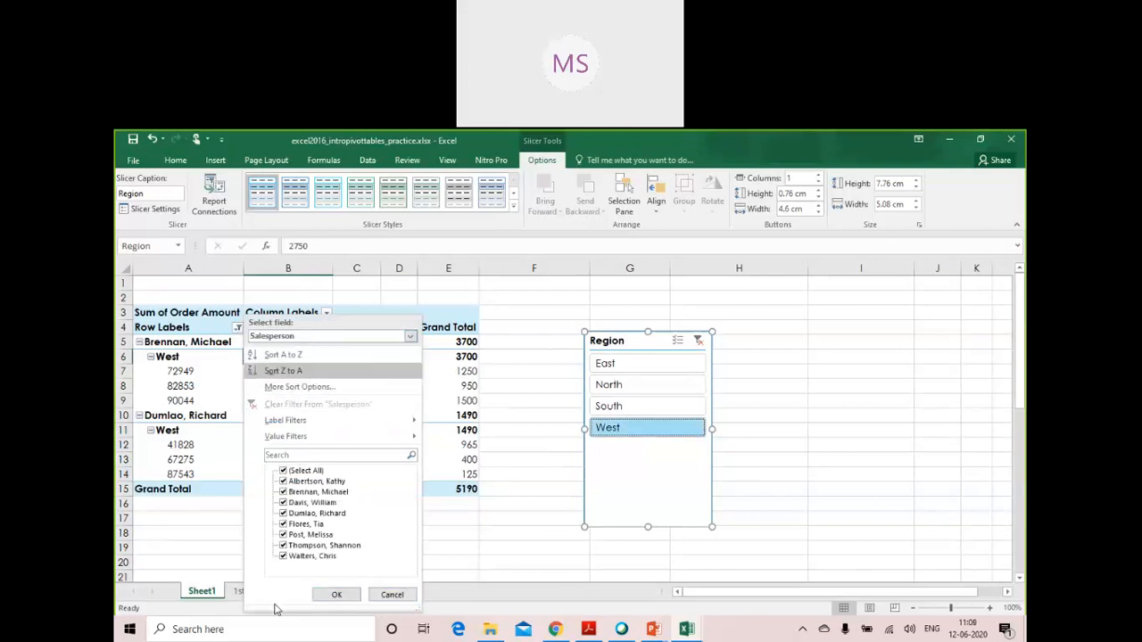
left_click(336, 594)
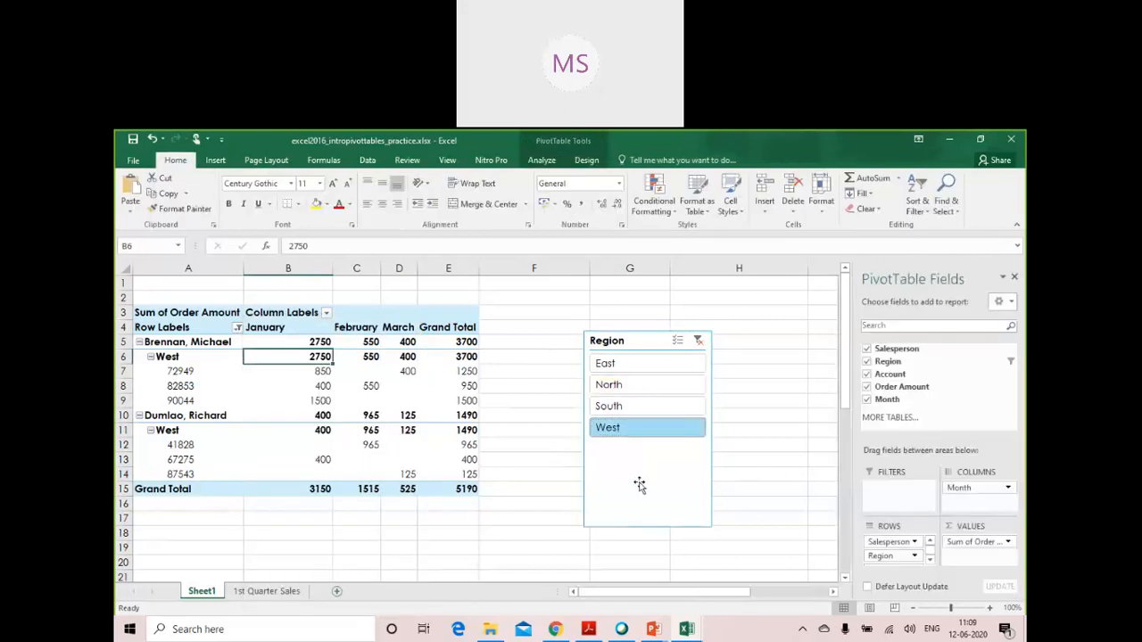
Switch the Region slicer repeatedly between South, North, East and West, finishing on South
left_click(624, 406)
left_click(624, 384)
left_click(625, 363)
left_click(614, 384)
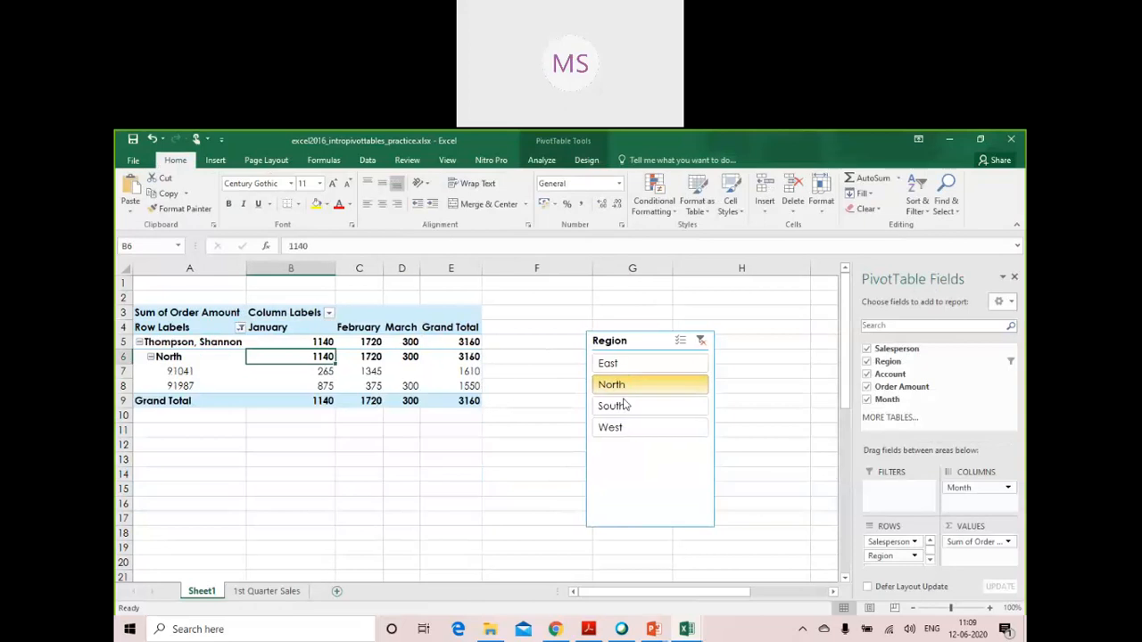
left_click(620, 406)
left_click(616, 427)
left_click(630, 365)
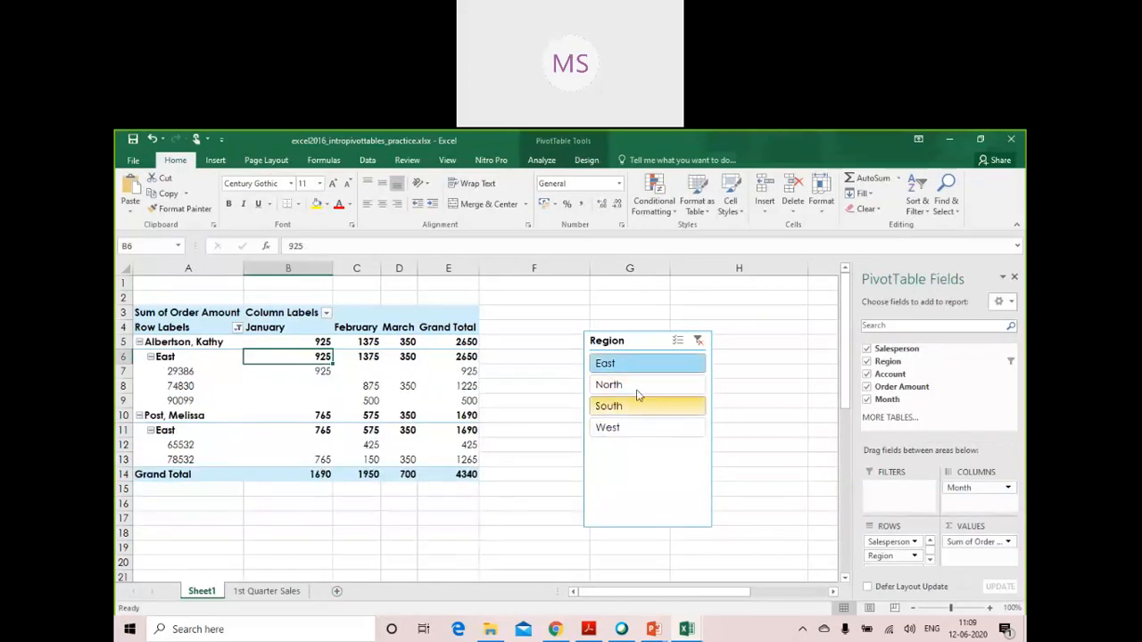
left_click(629, 384)
left_click(638, 413)
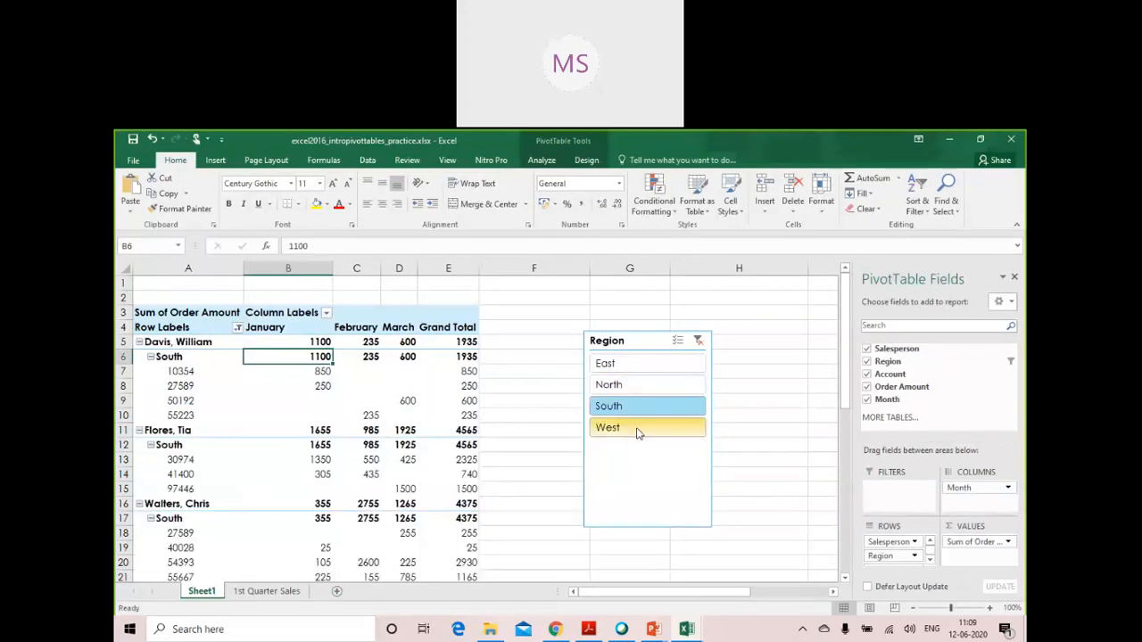
Filter the PivotTable to the West region with the slicer and delete the Region slicer from the sheet
left_click(636, 429)
left_click(628, 346)
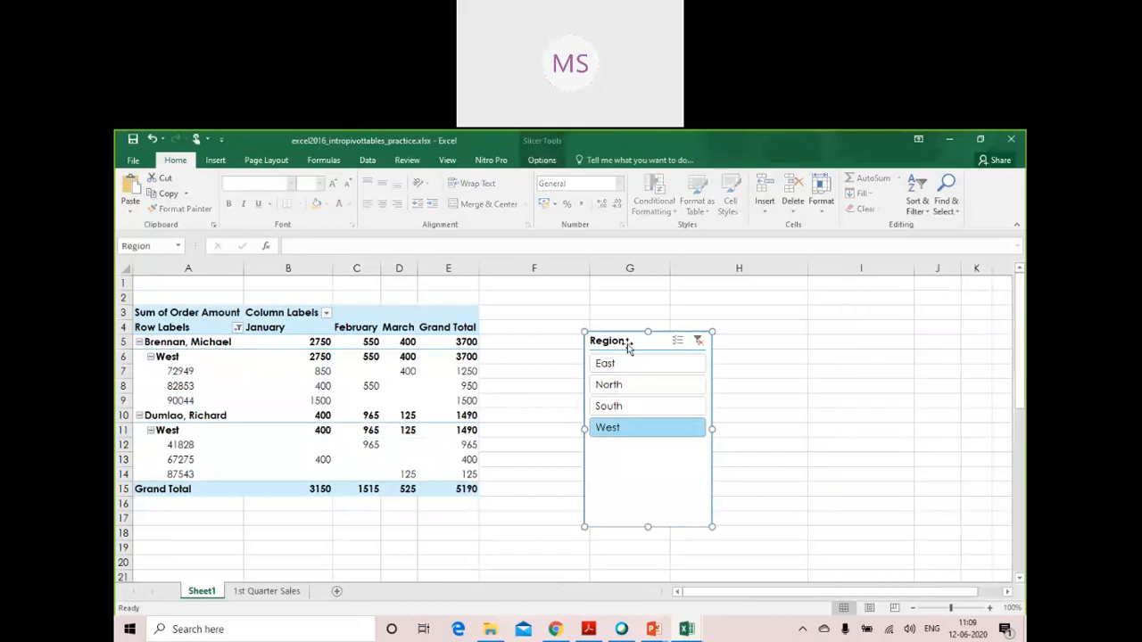
key("Delete")
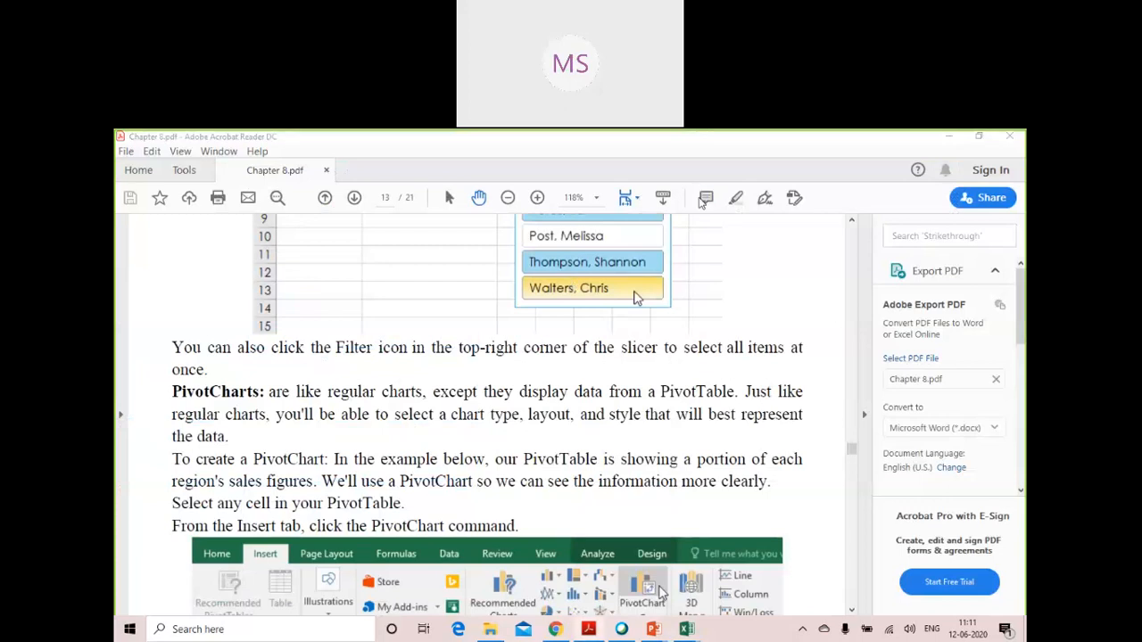
Read the PivotCharts section of Chapter 8.pdf in Adobe Acrobat Reader, including the Insert Chart instructions and example chart
left_click(719, 318)
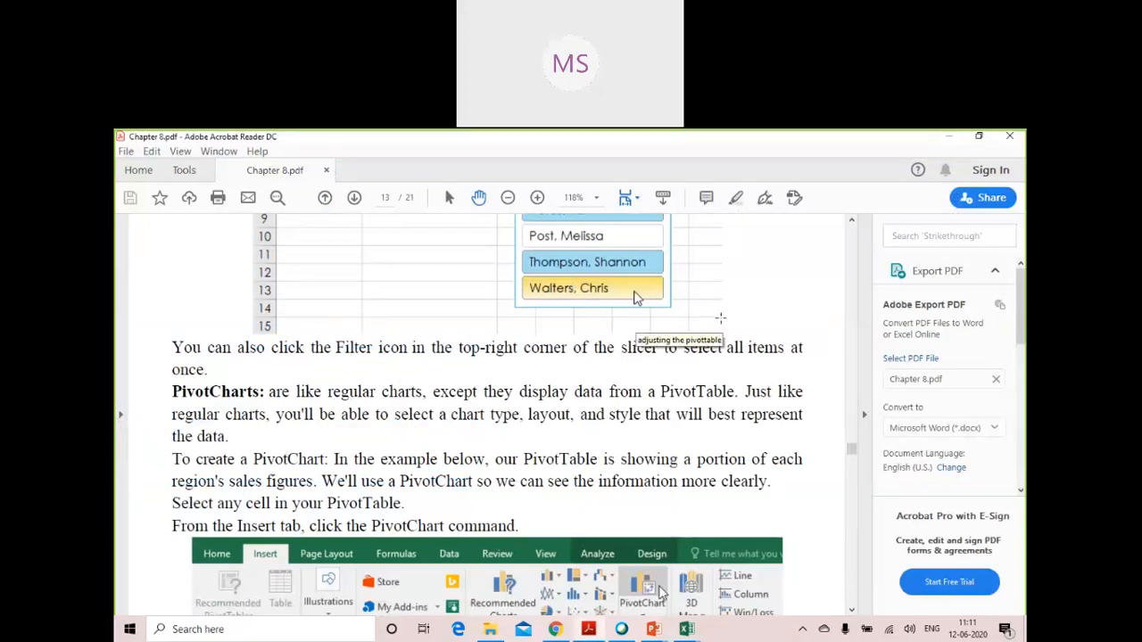
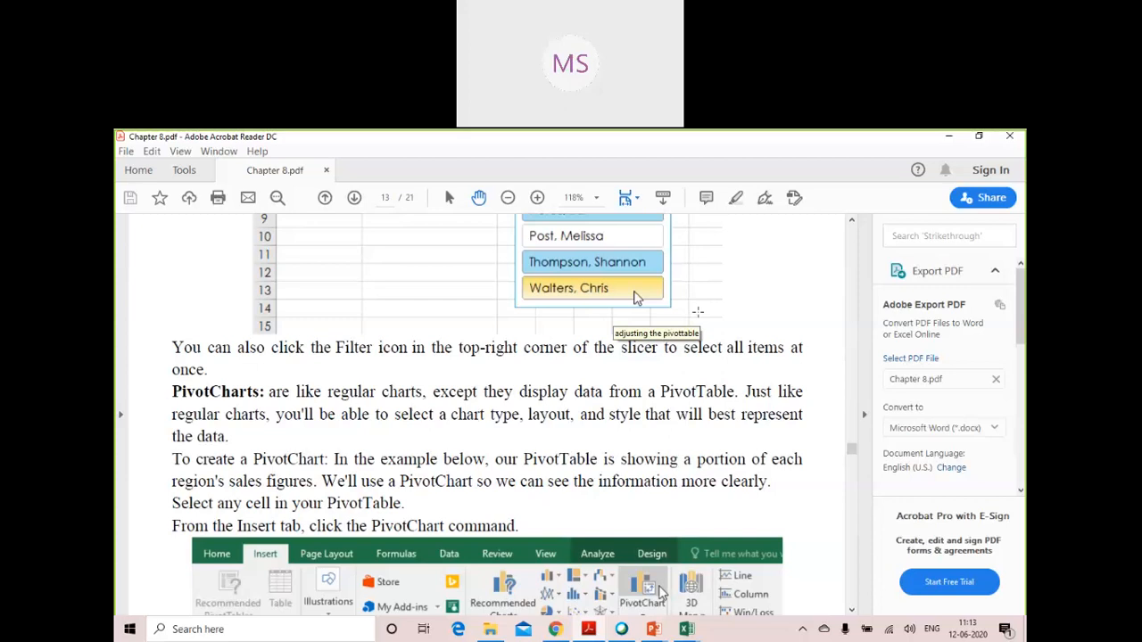
scroll(522, 424, "down", 2)
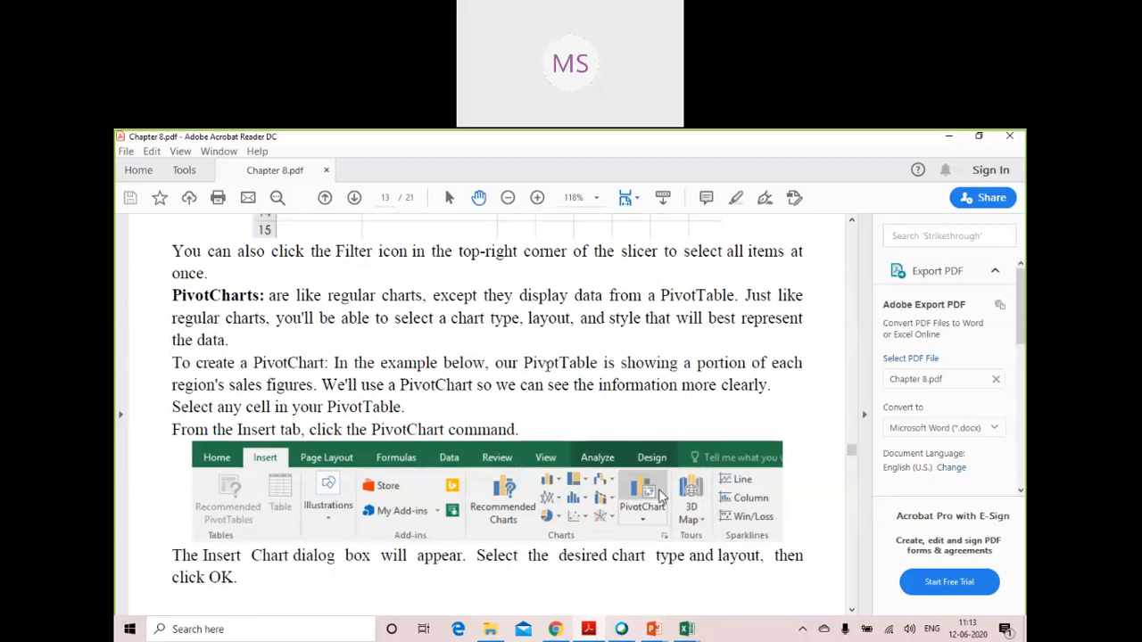
scroll(660, 496, "down", 10)
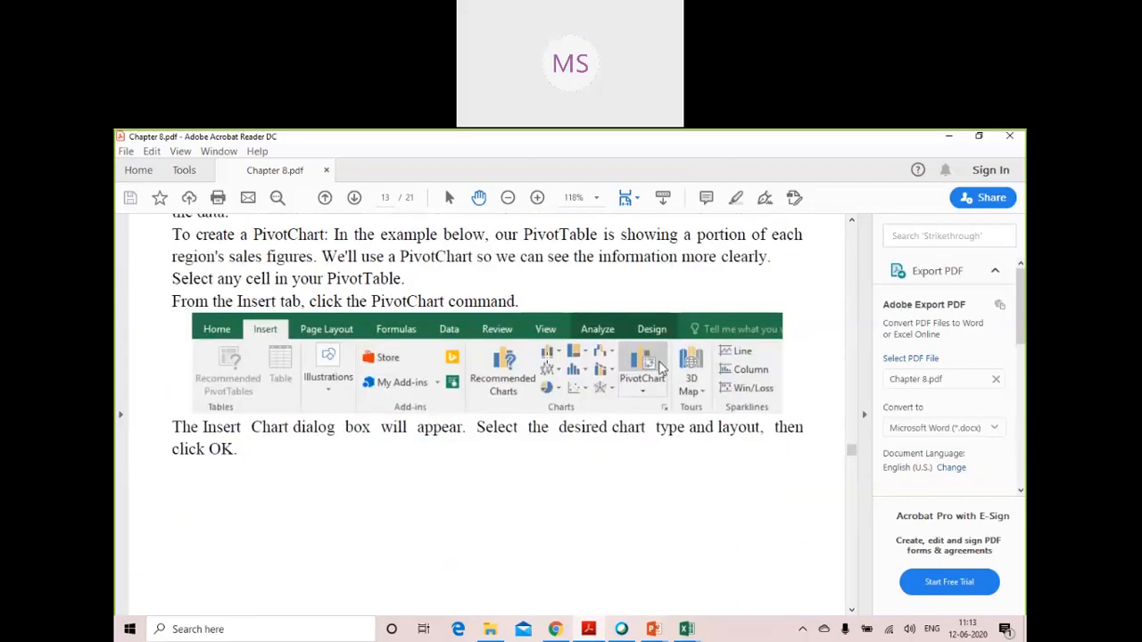
scroll(579, 404, "down", 5)
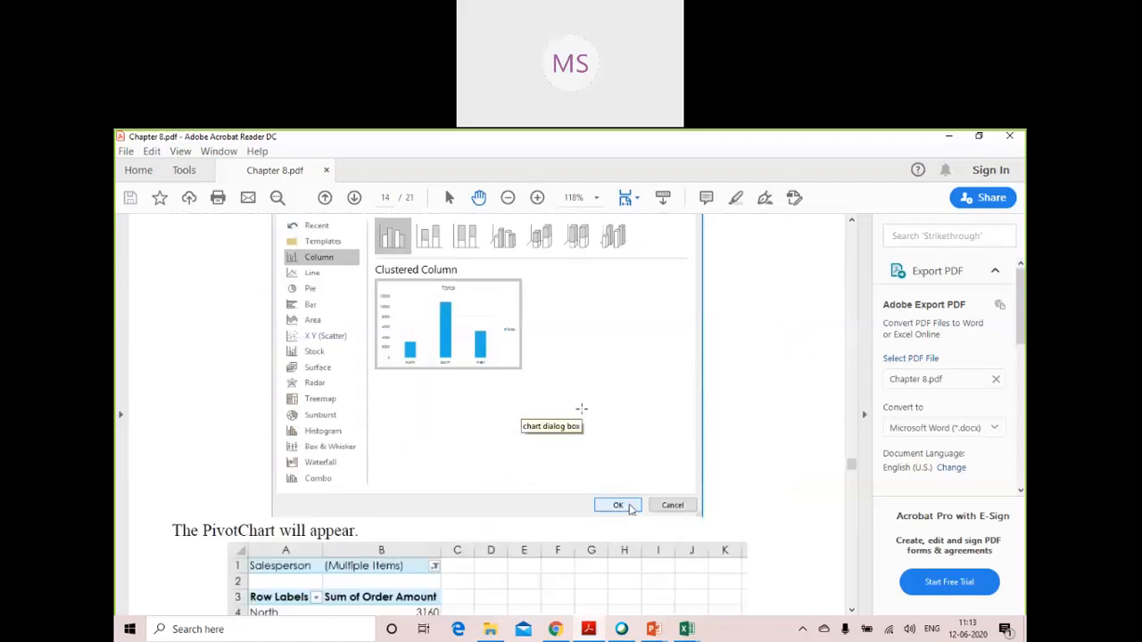
scroll(580, 406, "down", 9)
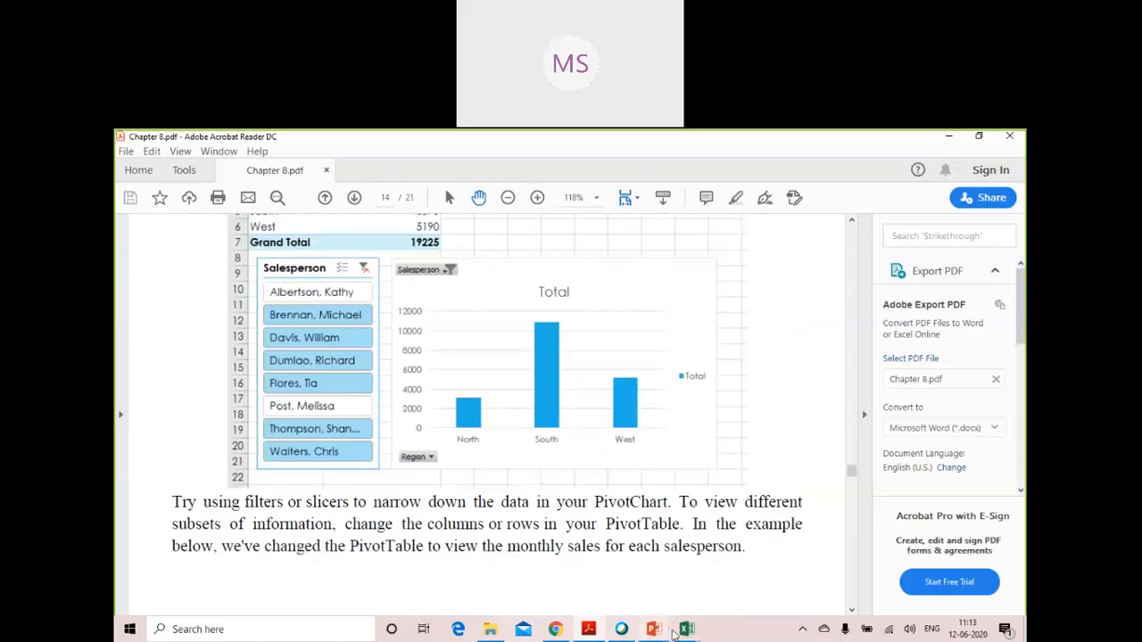
Switch to the excel2016_intropivottables_practice workbook in Excel and open the Insert Chart dialog for a PivotChart, moving it clear of the PivotTable
left_click(686, 628)
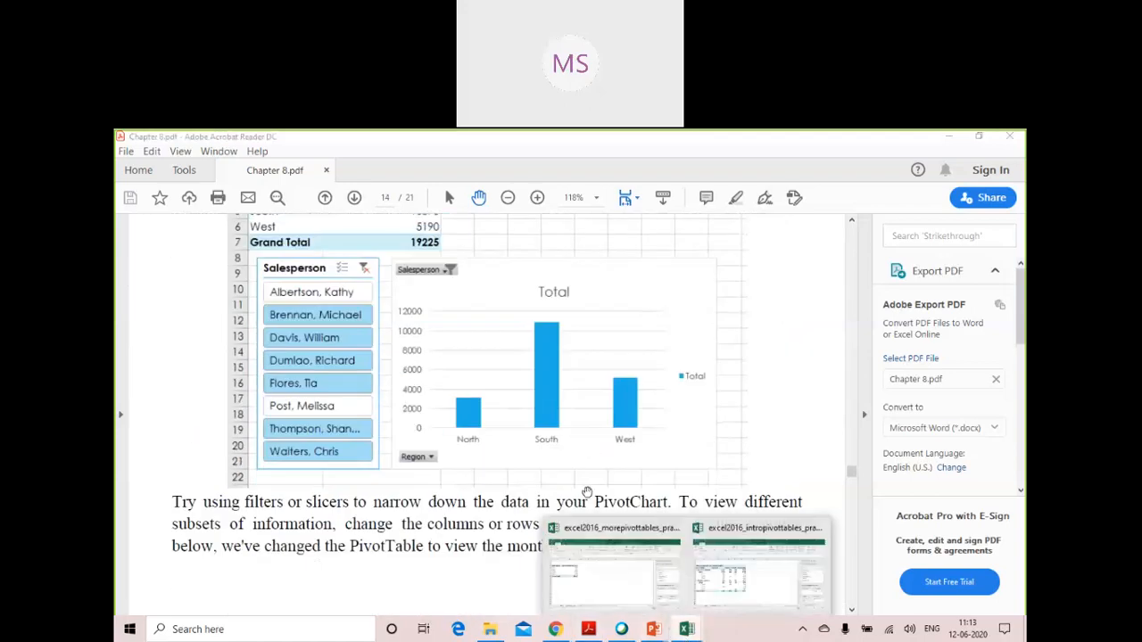
left_click(772, 584)
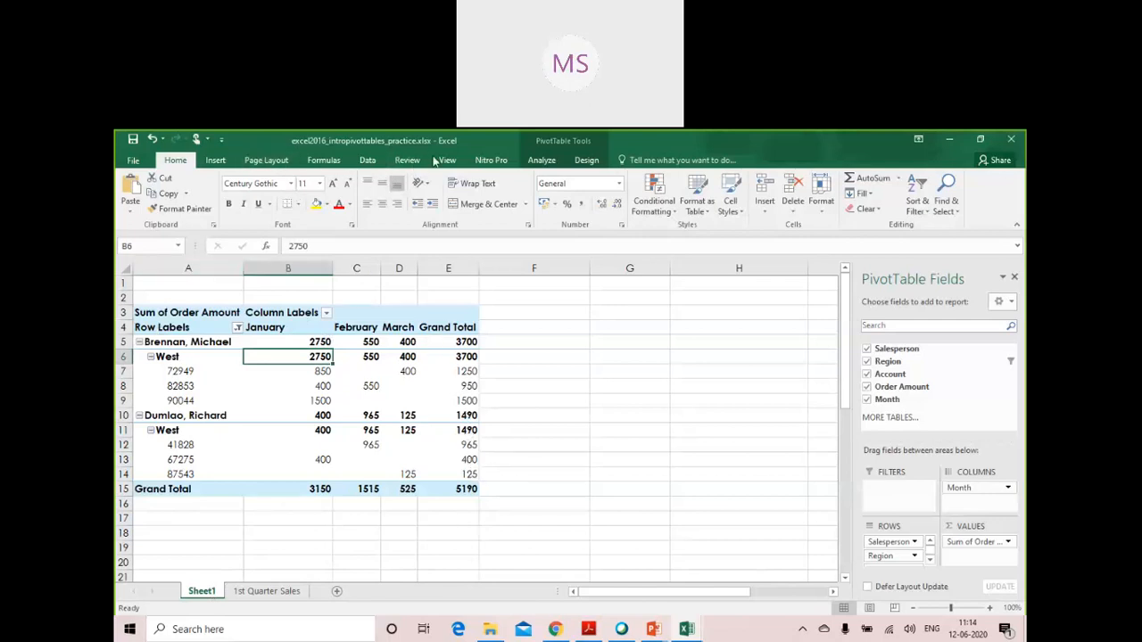
left_click(215, 160)
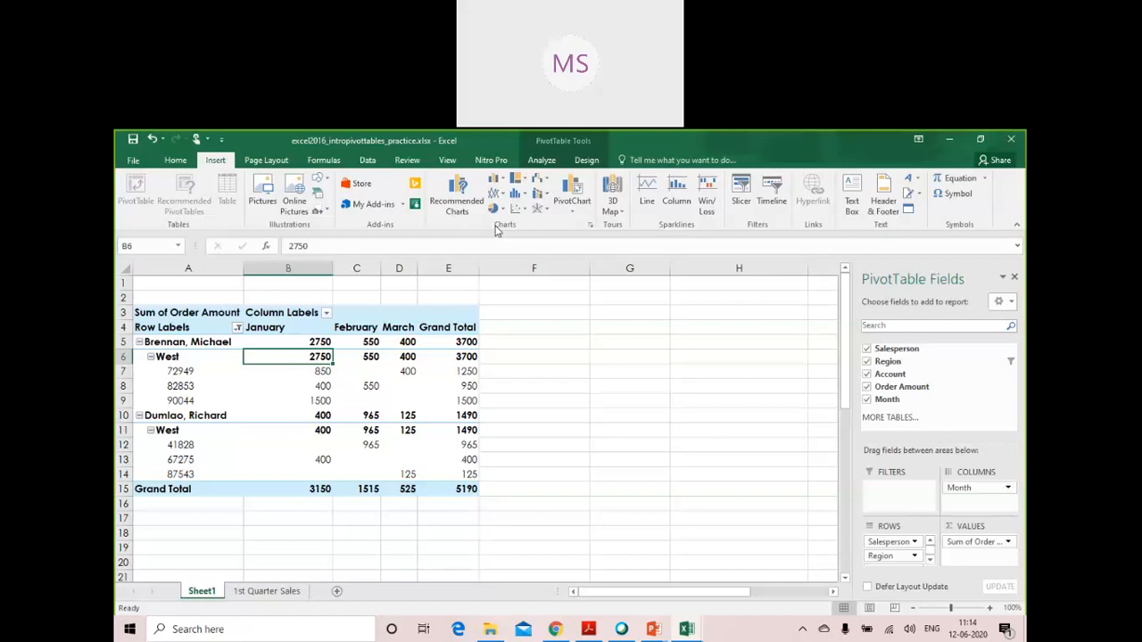
left_click(570, 190)
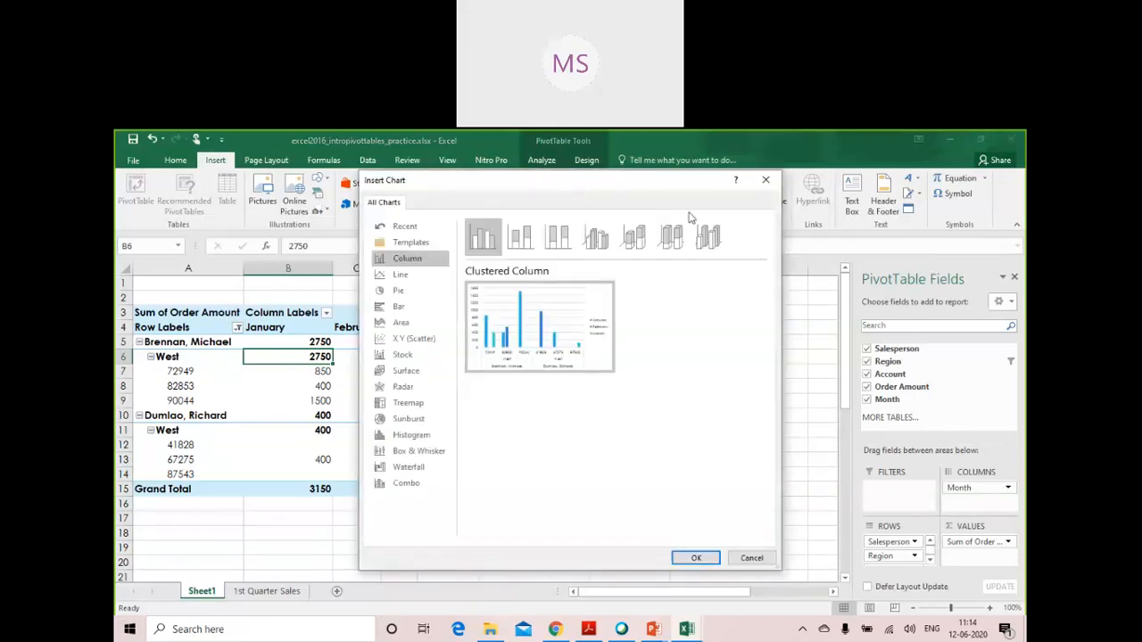
mouse_move(678, 190)
left_mouse_down()
mouse_move(700, 250)
mouse_move(822, 196)
left_mouse_up()
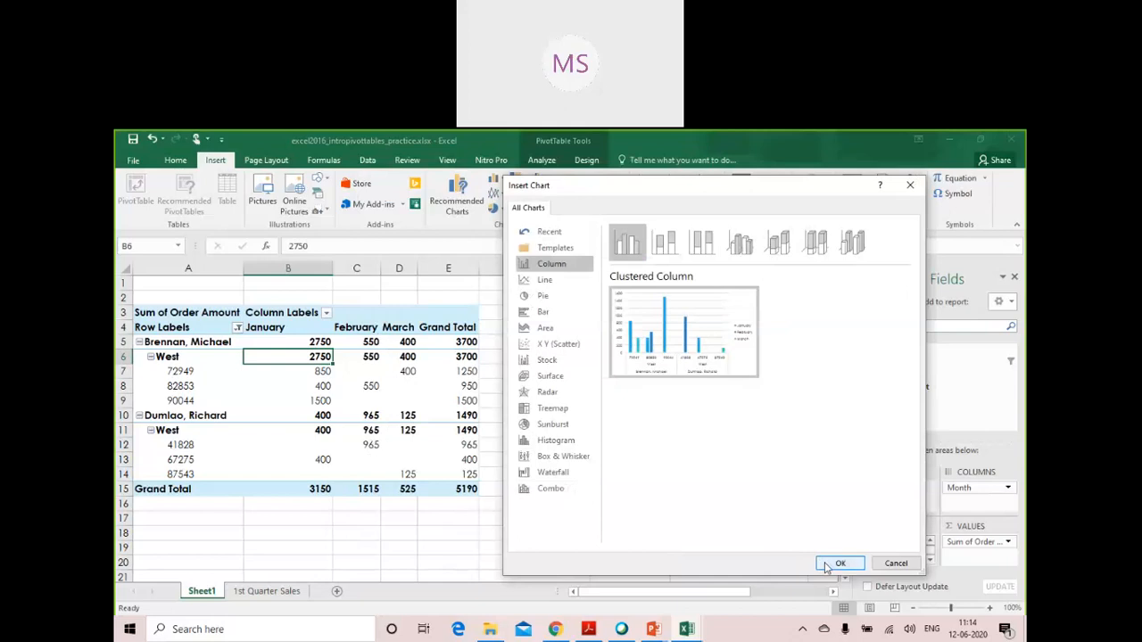
Look through the Line, Pie, Bar, Stock, Histogram and Templates chart categories, and insert a Clustered Column PivotChart
left_click(572, 281)
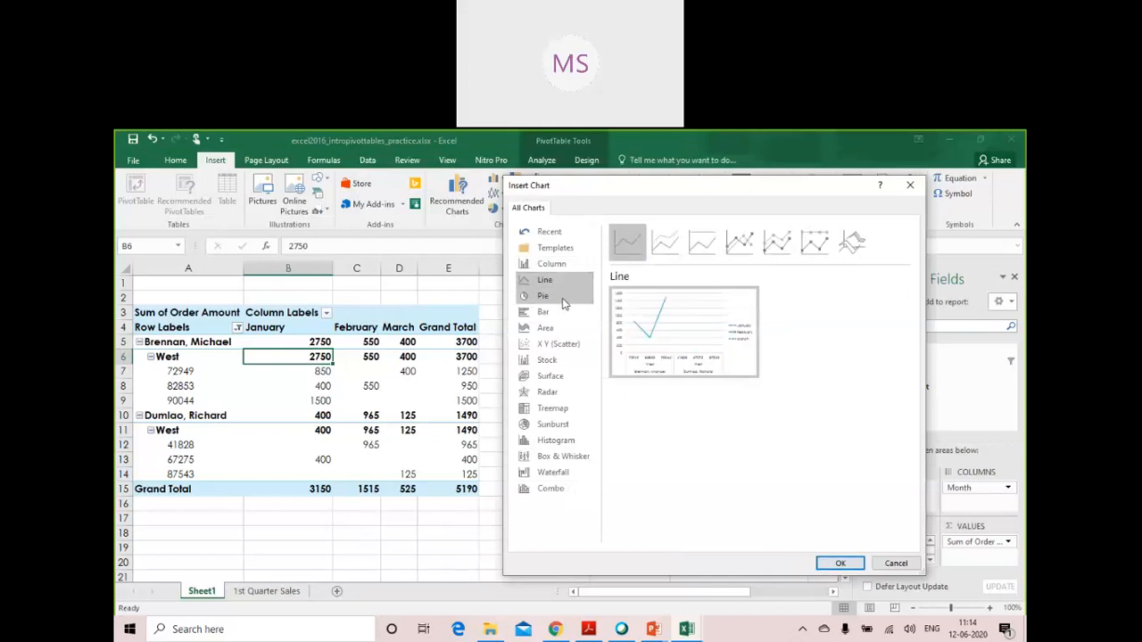
left_click(565, 297)
left_click(563, 314)
left_click(558, 359)
left_click(558, 440)
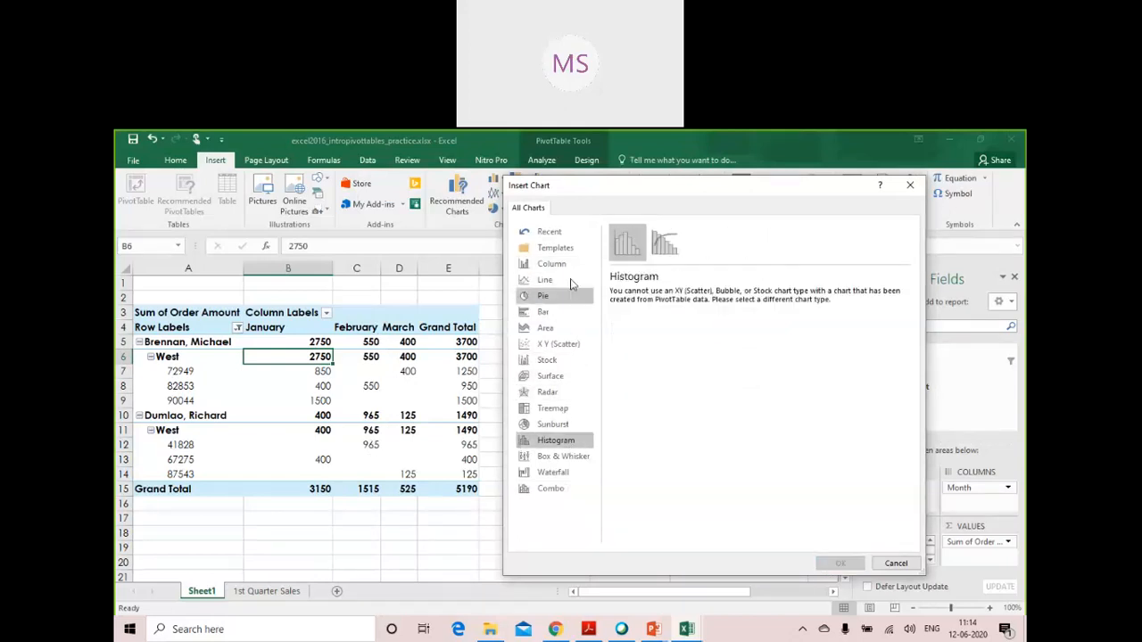
left_click(564, 266)
left_click(558, 250)
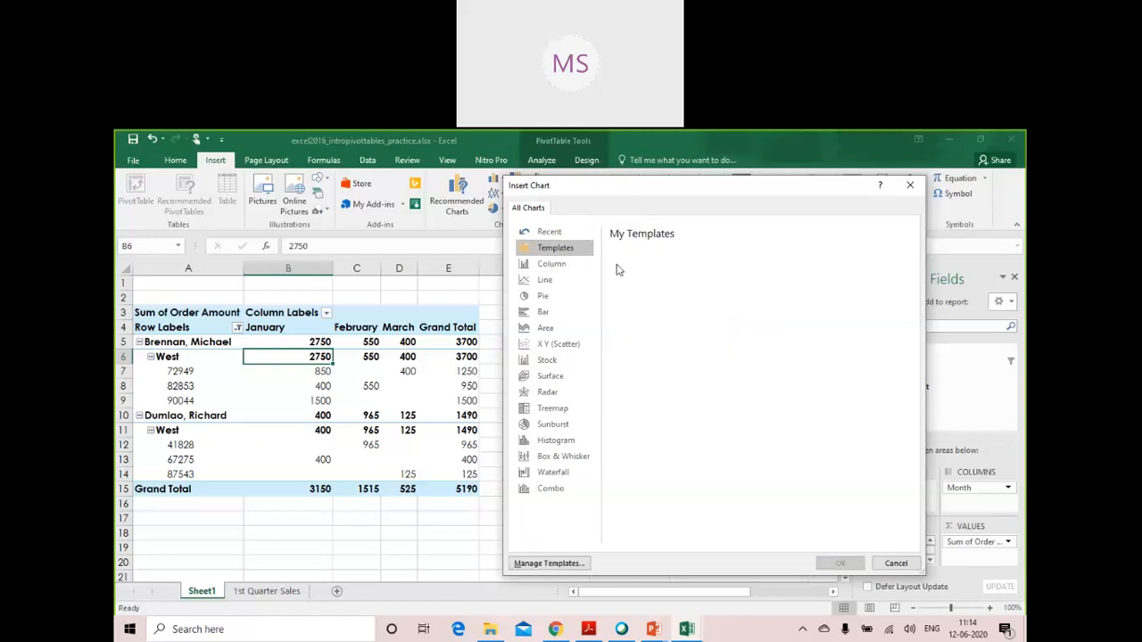
left_click(519, 267)
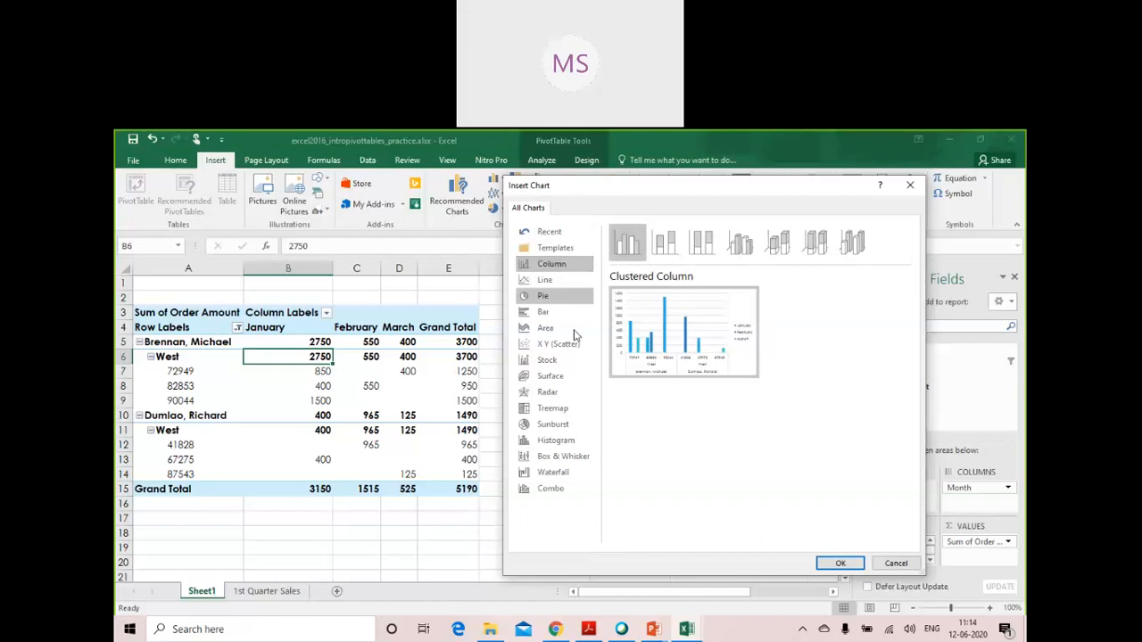
left_click(840, 563)
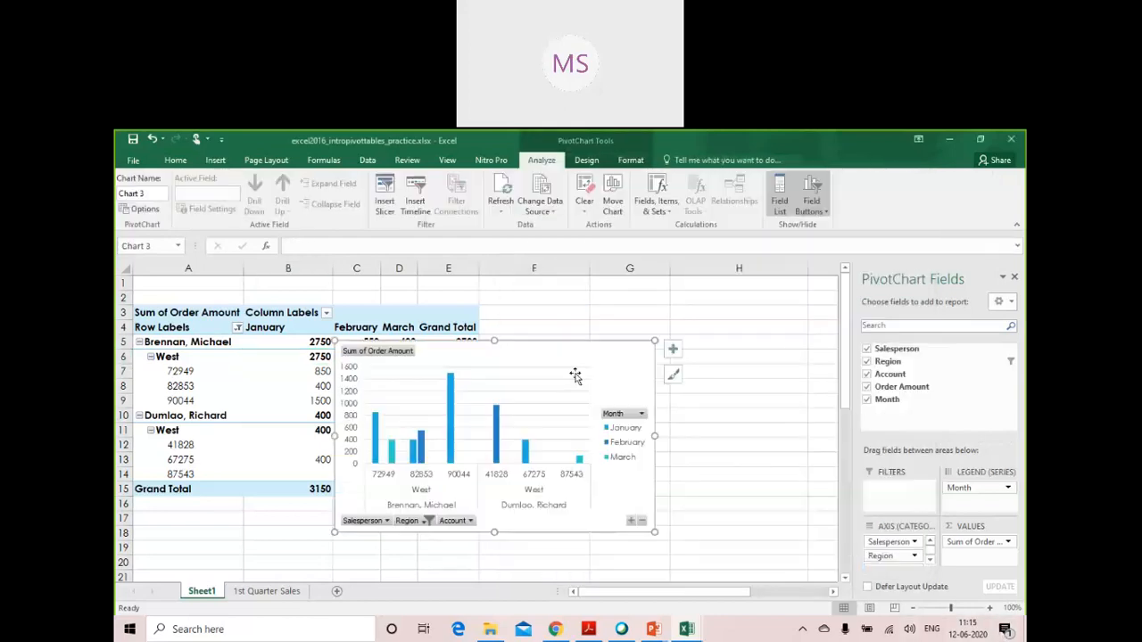
Shift the plot area slightly within the PivotChart and move the chart beside the PivotTable, over columns F to H
left_click_drag(575, 375, 606, 394)
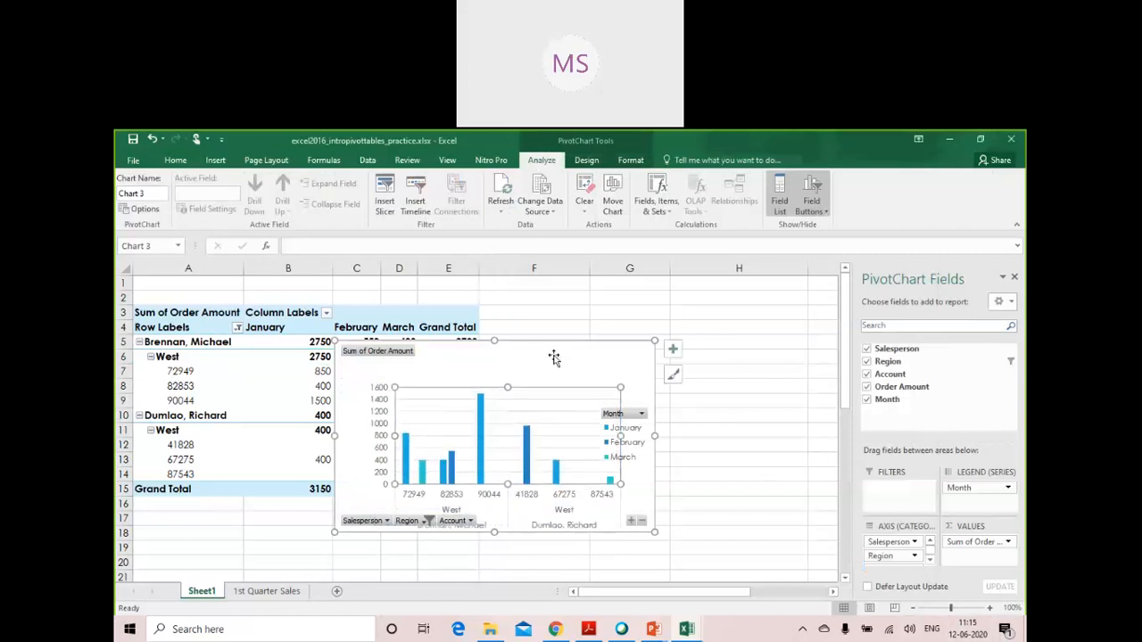
left_click_drag(544, 347, 691, 331)
left_click(659, 421)
left_click_drag(659, 421, 648, 419)
left_click(591, 343)
left_click_drag(591, 342, 595, 345)
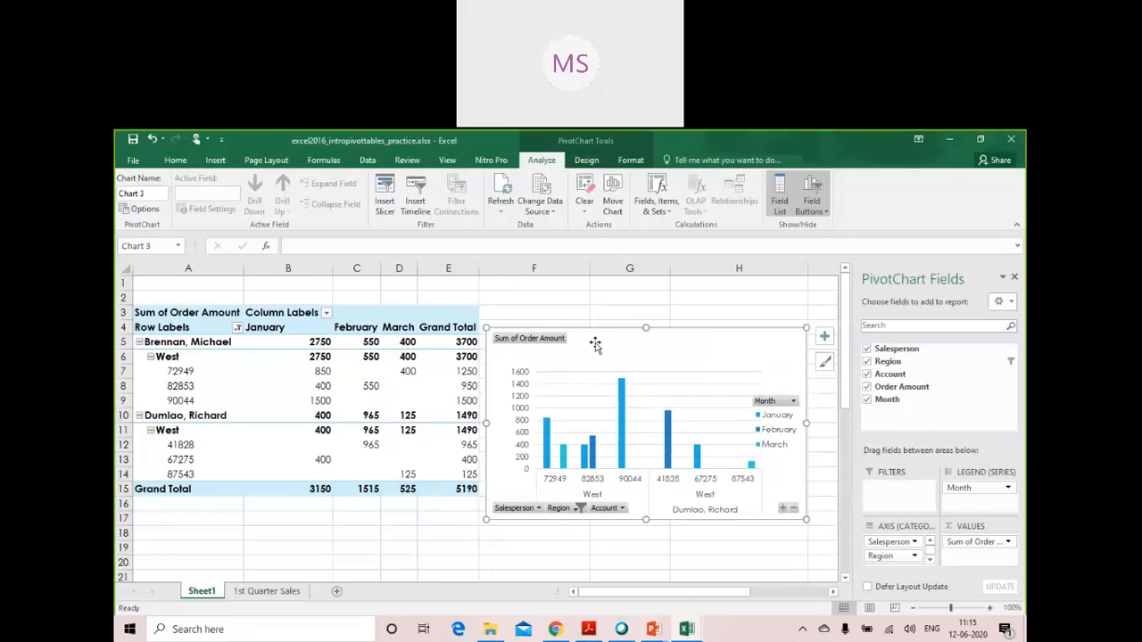
Review the Salesperson and Account filter lists on the PivotChart without changing them
left_click(524, 509)
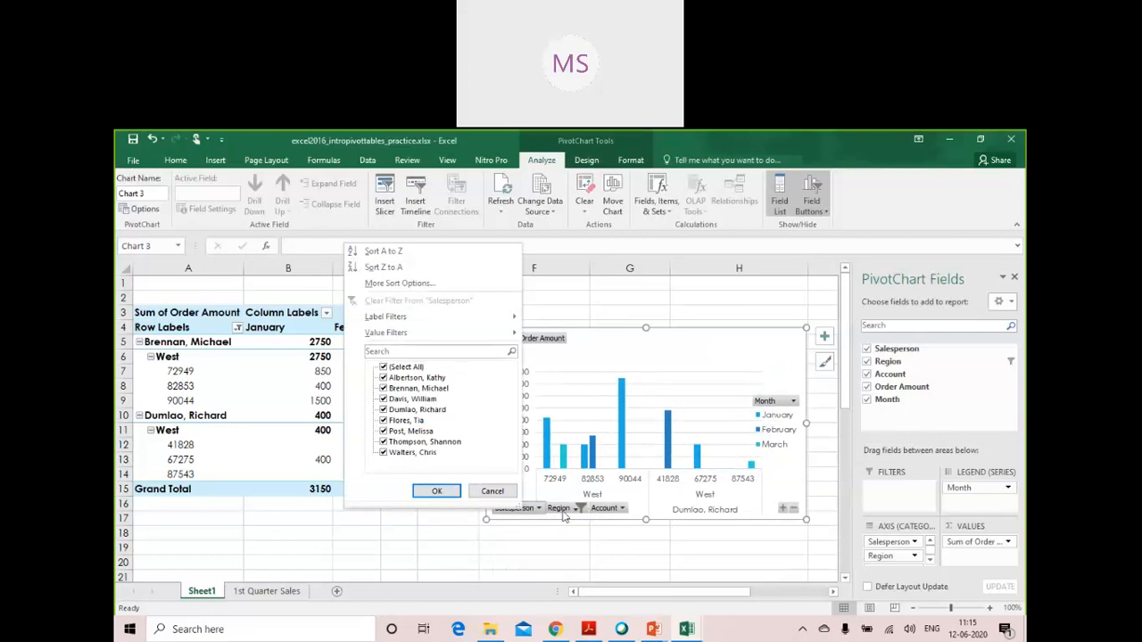
left_click(563, 516)
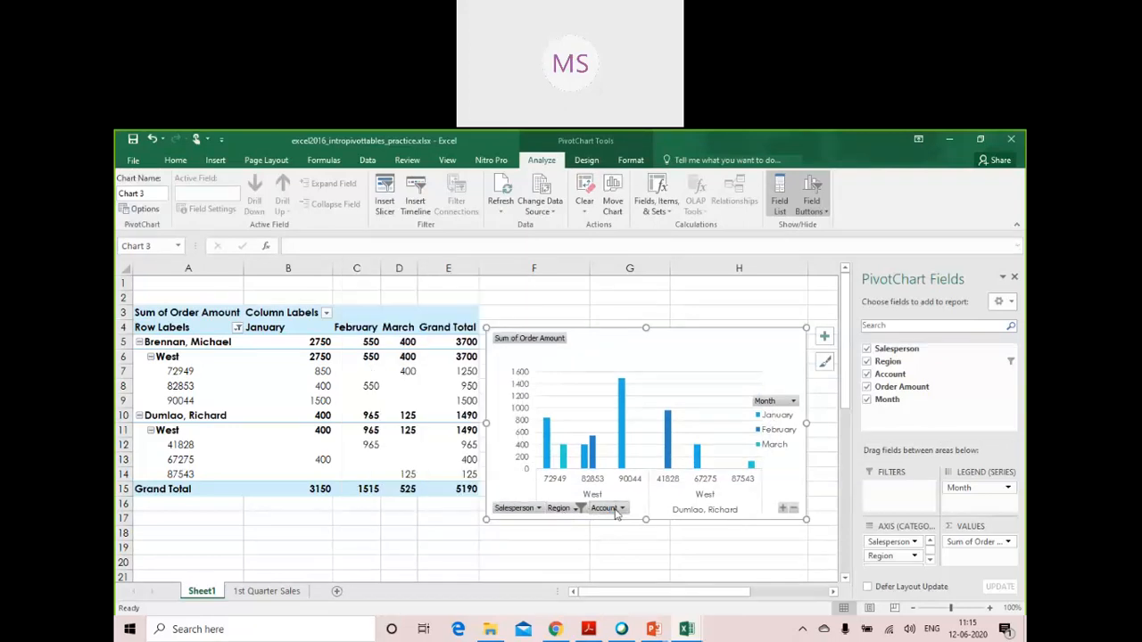
left_click(615, 512)
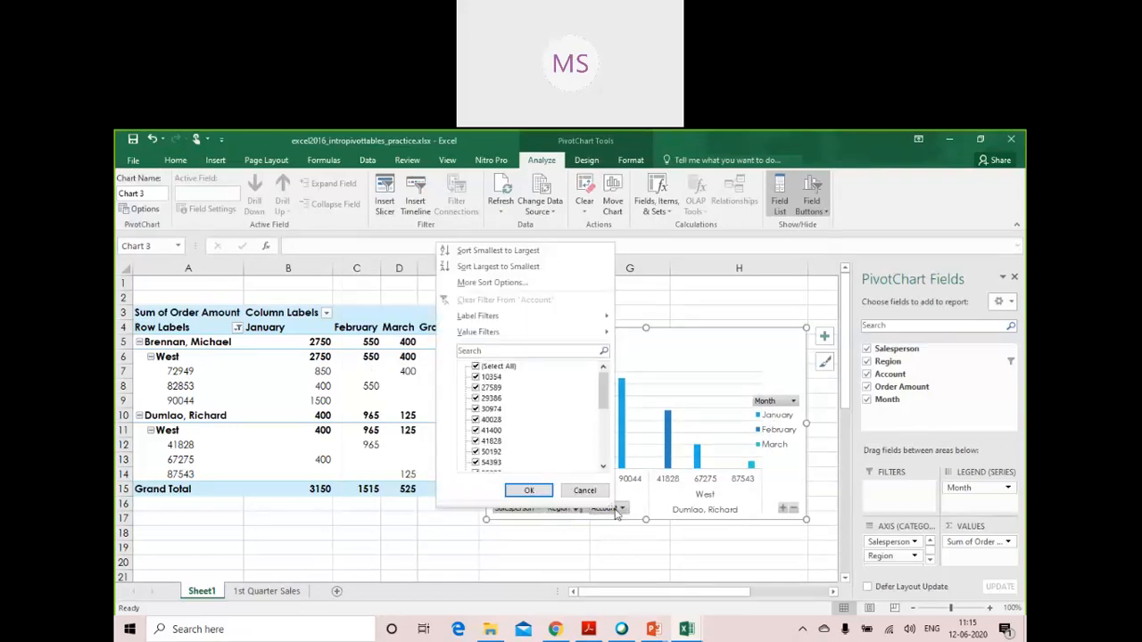
left_click(710, 360)
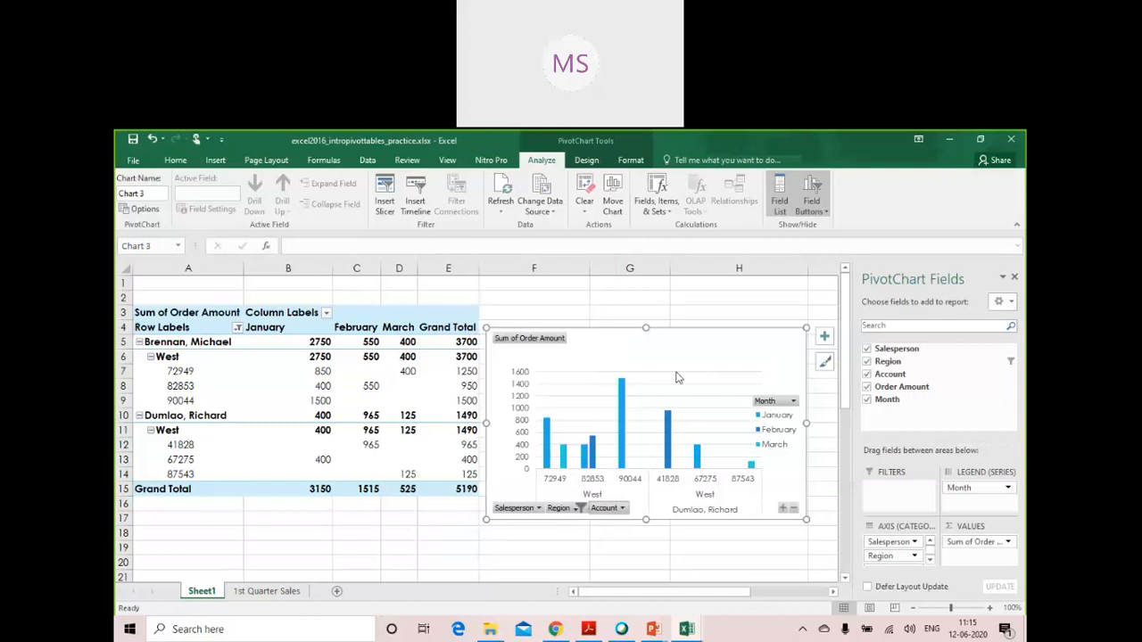
Filter the PivotChart's Salesperson field to show only the third and sixth salespeople in the list
left_click(538, 508)
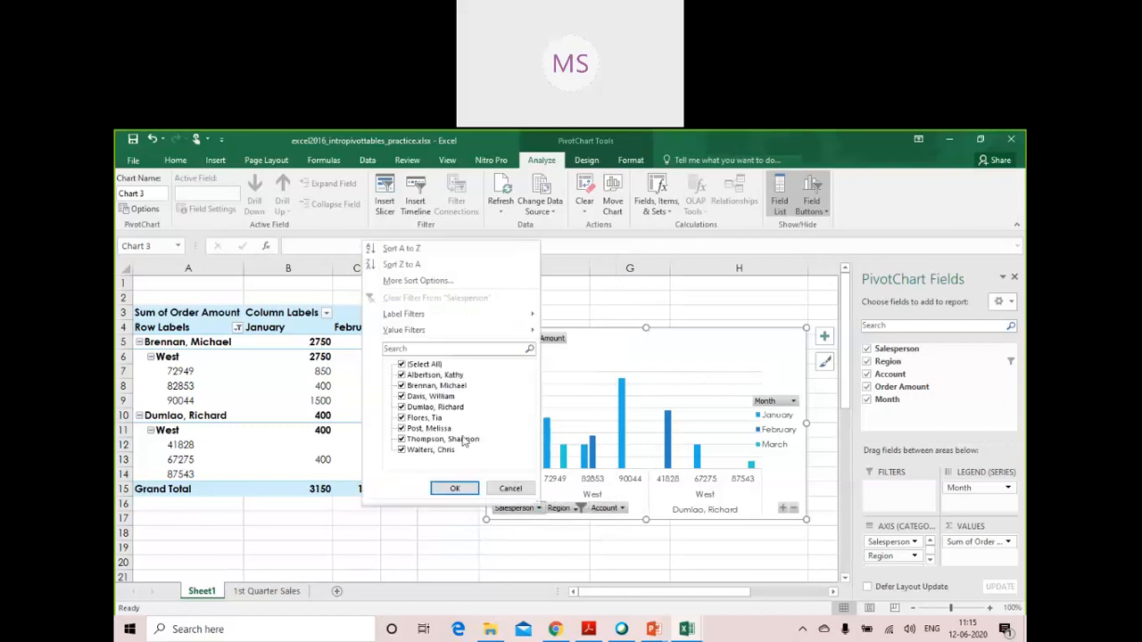
left_click(402, 365)
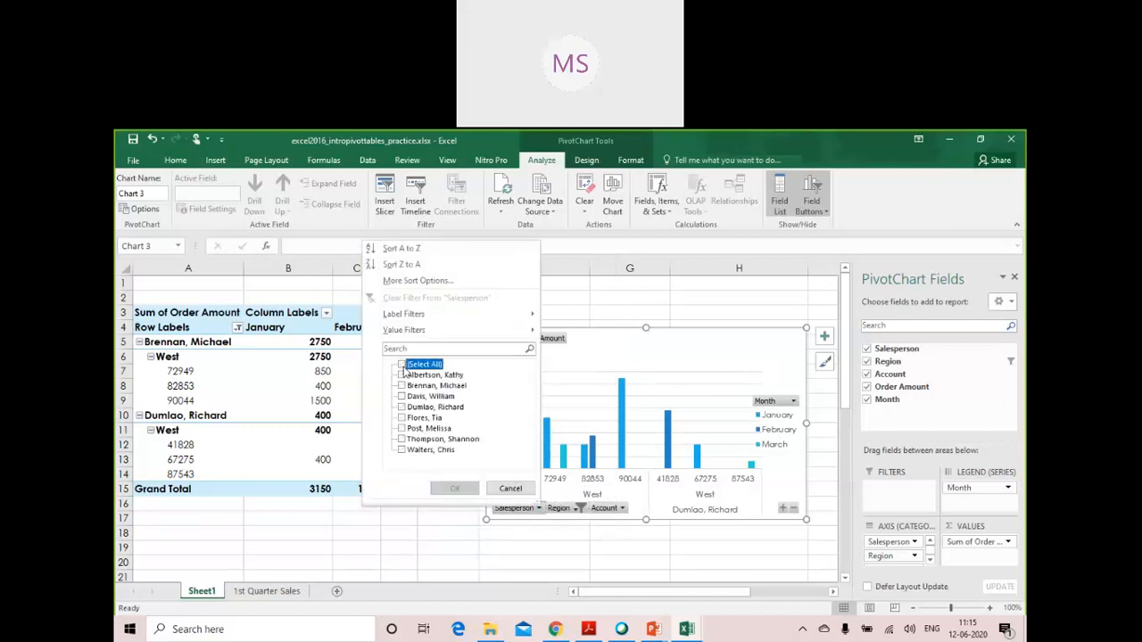
left_click(404, 397)
left_click(405, 397)
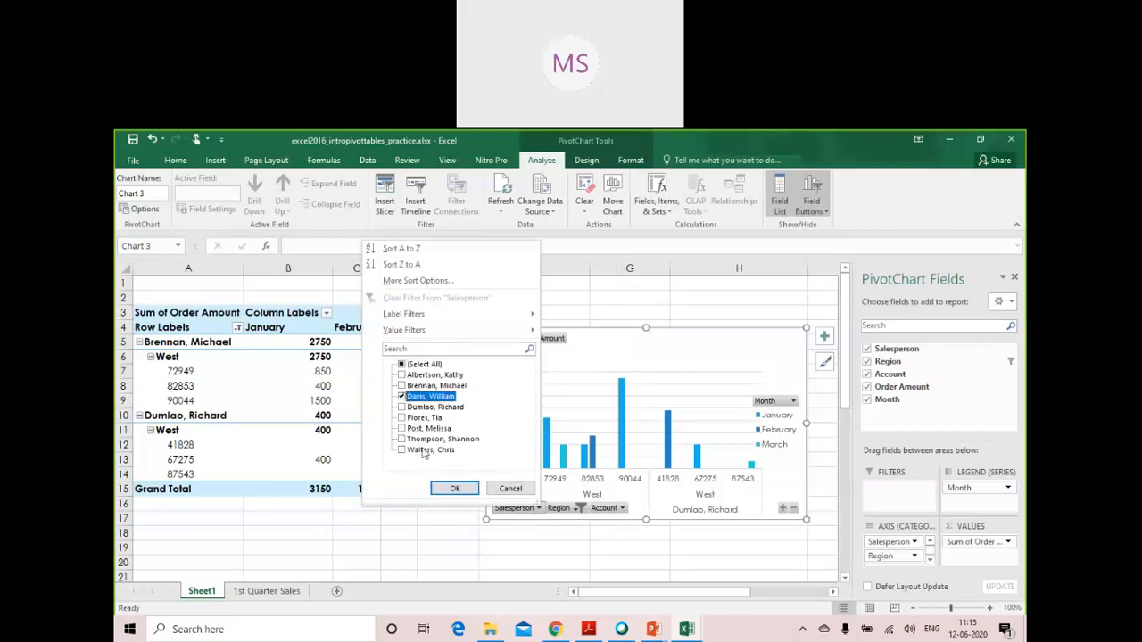
left_click(403, 429)
left_click(454, 487)
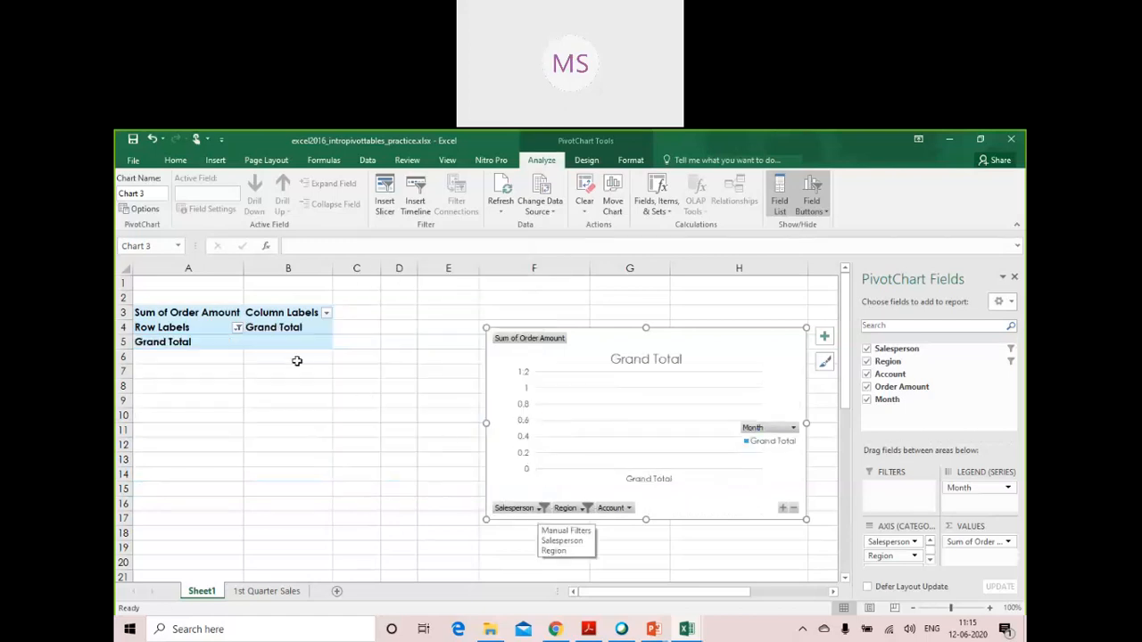
Remove the West-only restriction from the PivotChart's Region filter by including all regions
left_click(584, 509)
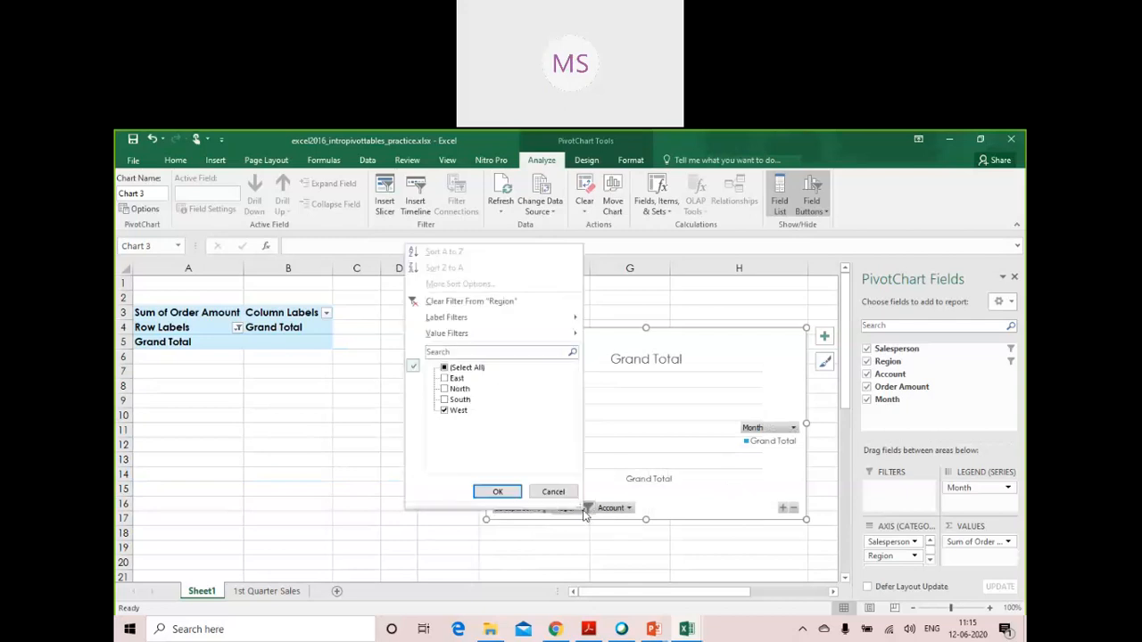
left_click(444, 410)
left_click(445, 367)
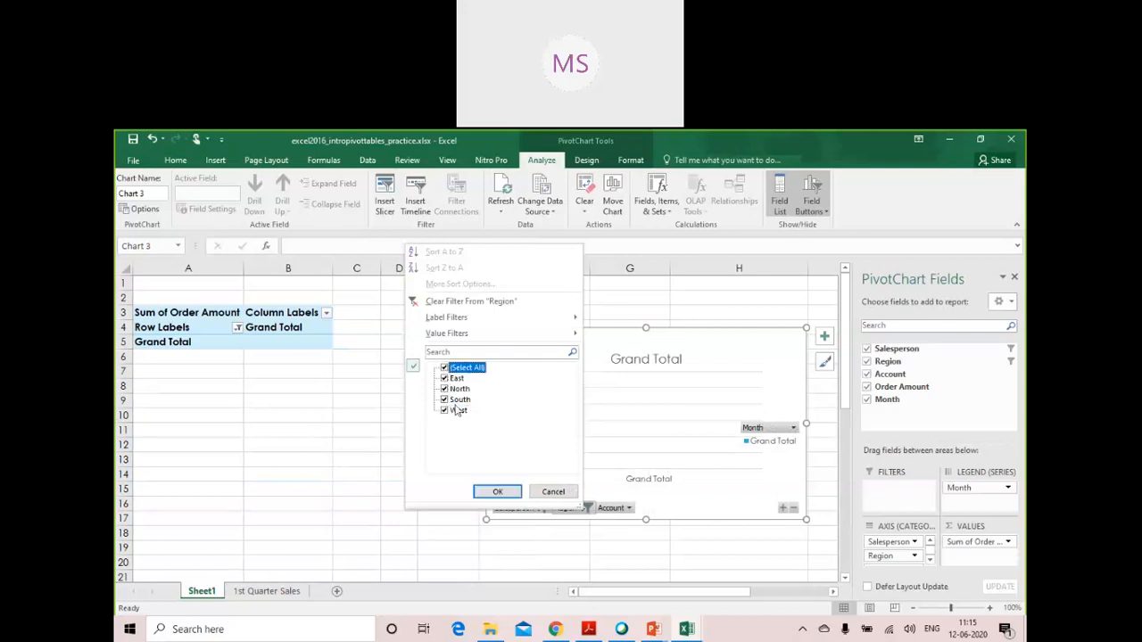
left_click(499, 493)
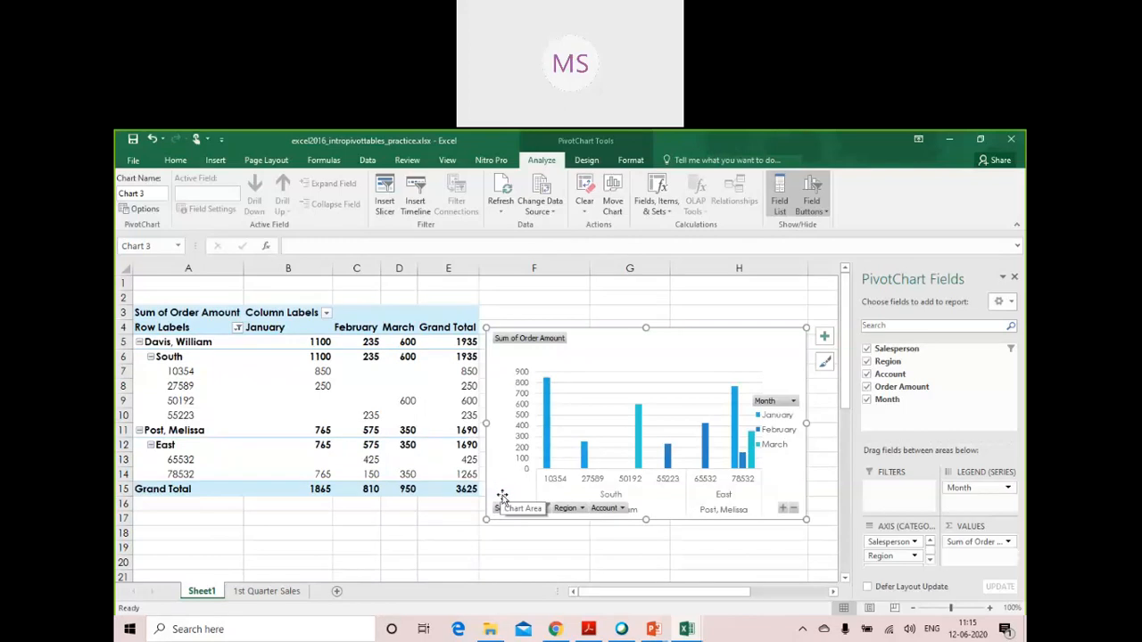
Examine the PivotChart's account bars, axis labels and month legend, highlighting the February and March series
left_click(615, 511)
left_click(614, 514)
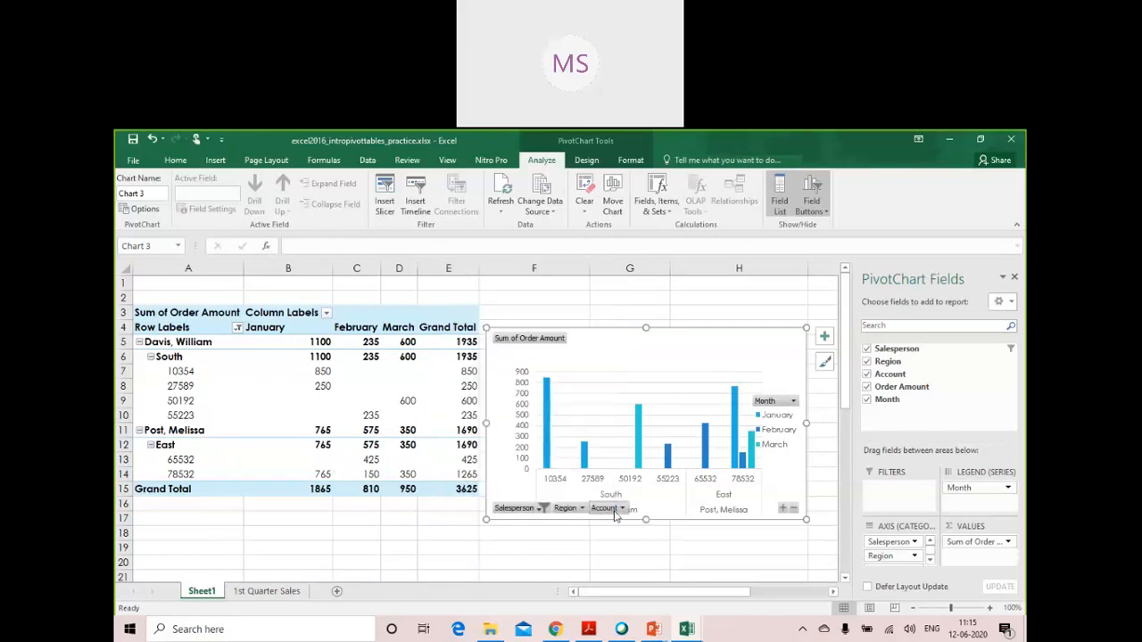
left_click(614, 513)
left_click(695, 364)
mouse_move(548, 418)
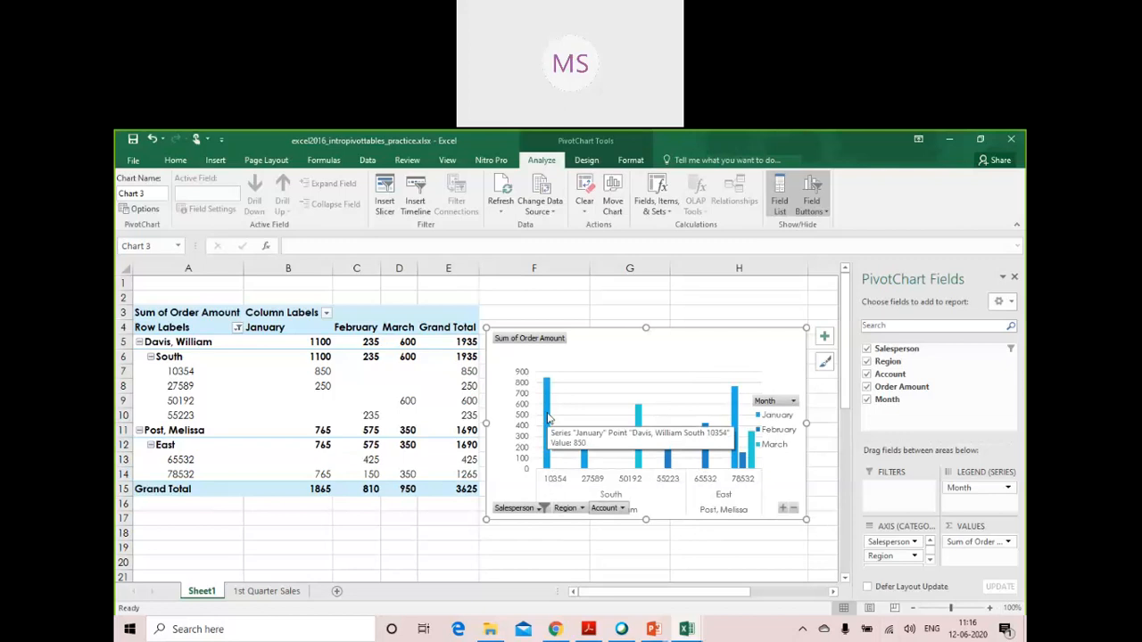
left_click(558, 482)
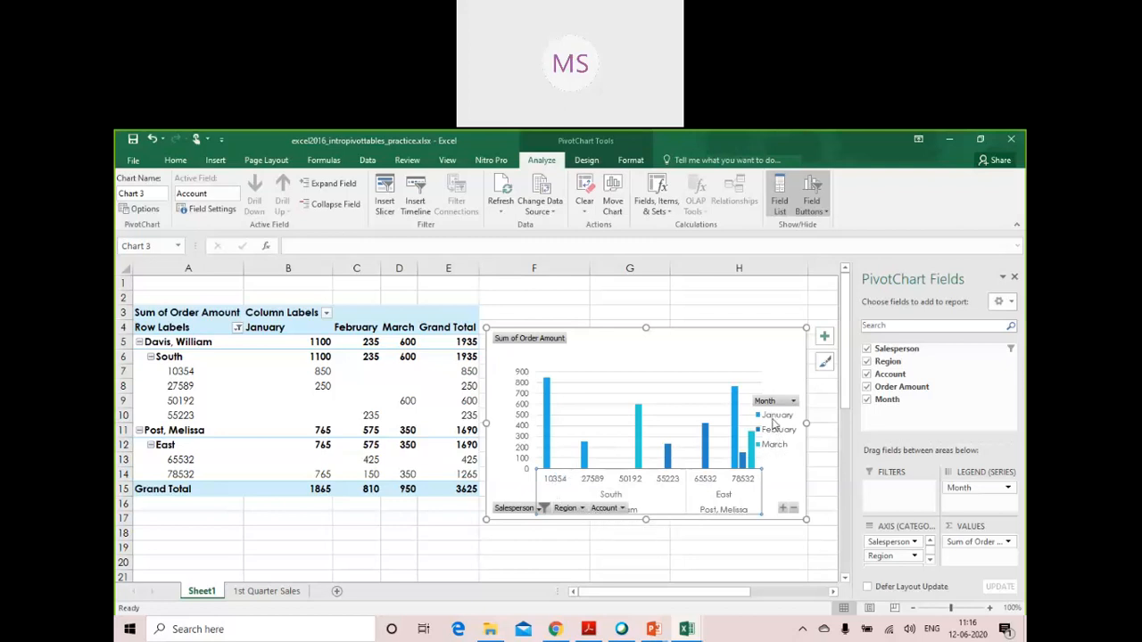
mouse_move(734, 401)
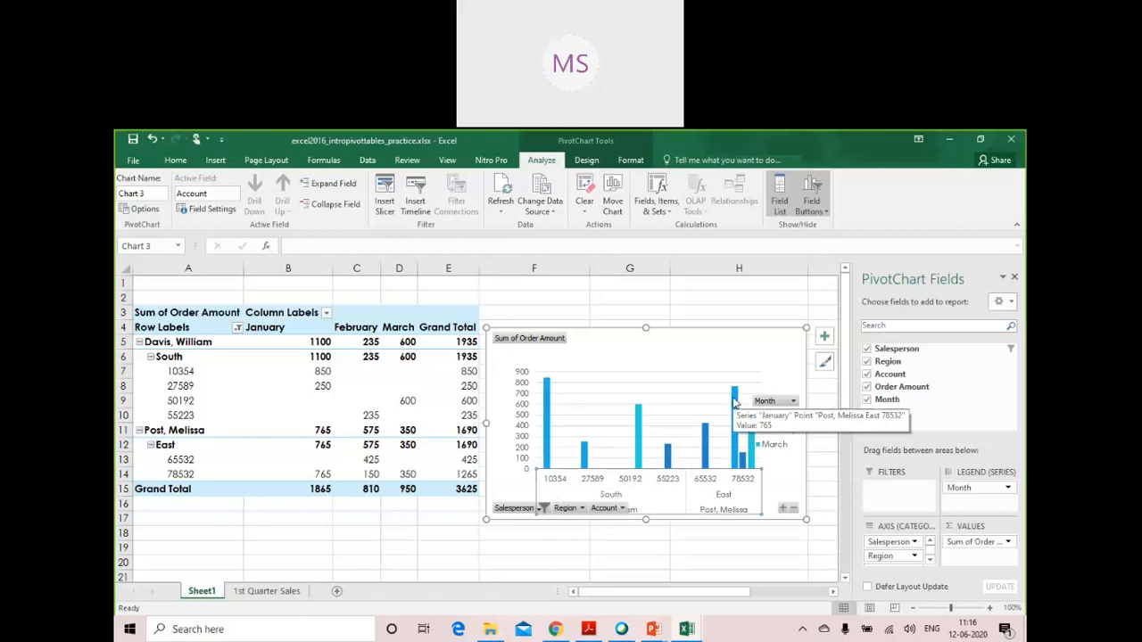
left_click(765, 434)
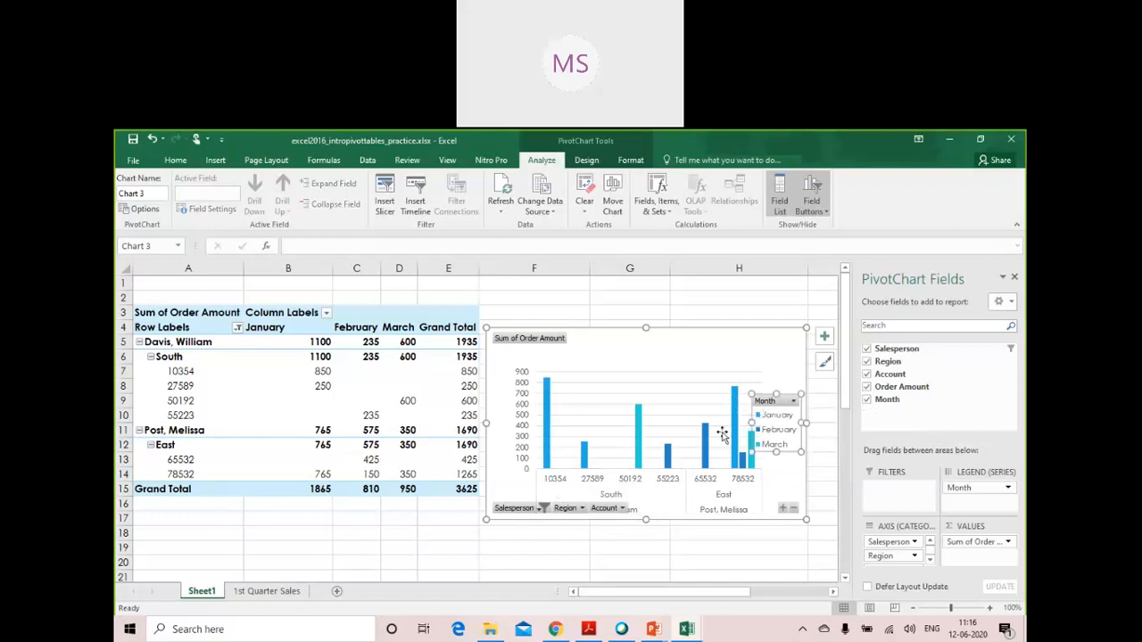
left_click(767, 437)
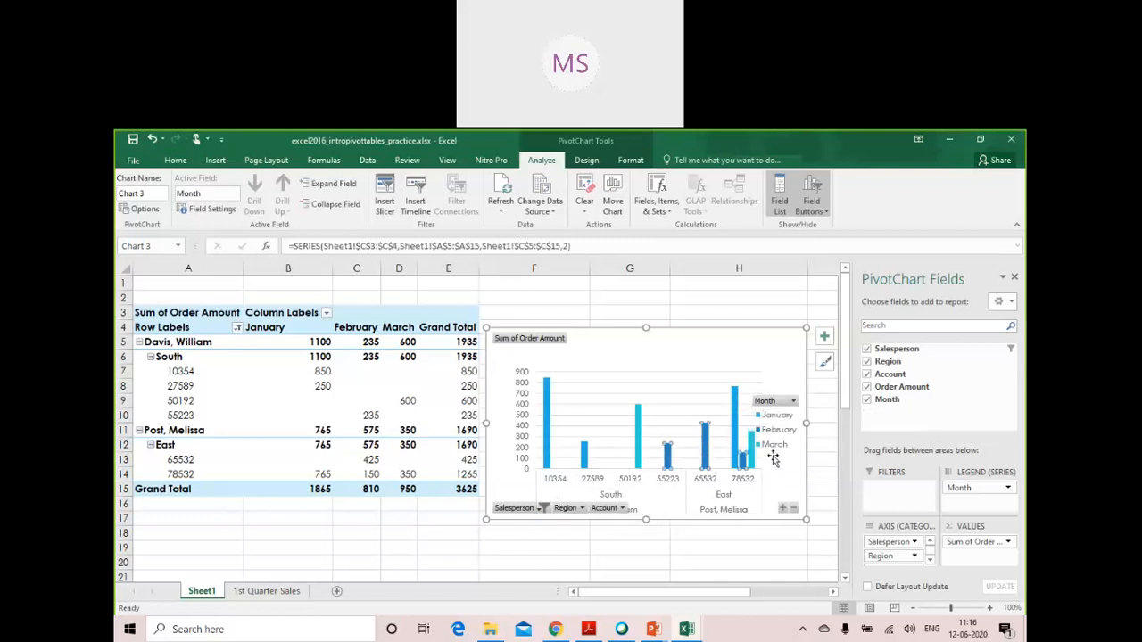
left_click(639, 437)
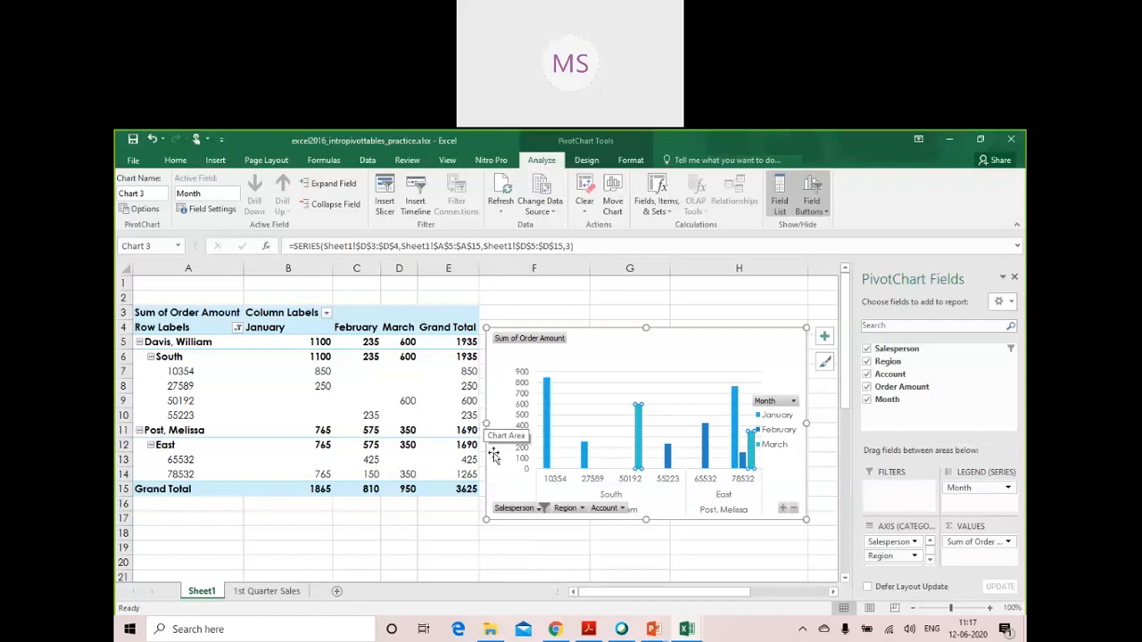
Add the second and fourth listed salespeople to the PivotChart's Salesperson filter and review the expanded PivotTable
left_click(528, 513)
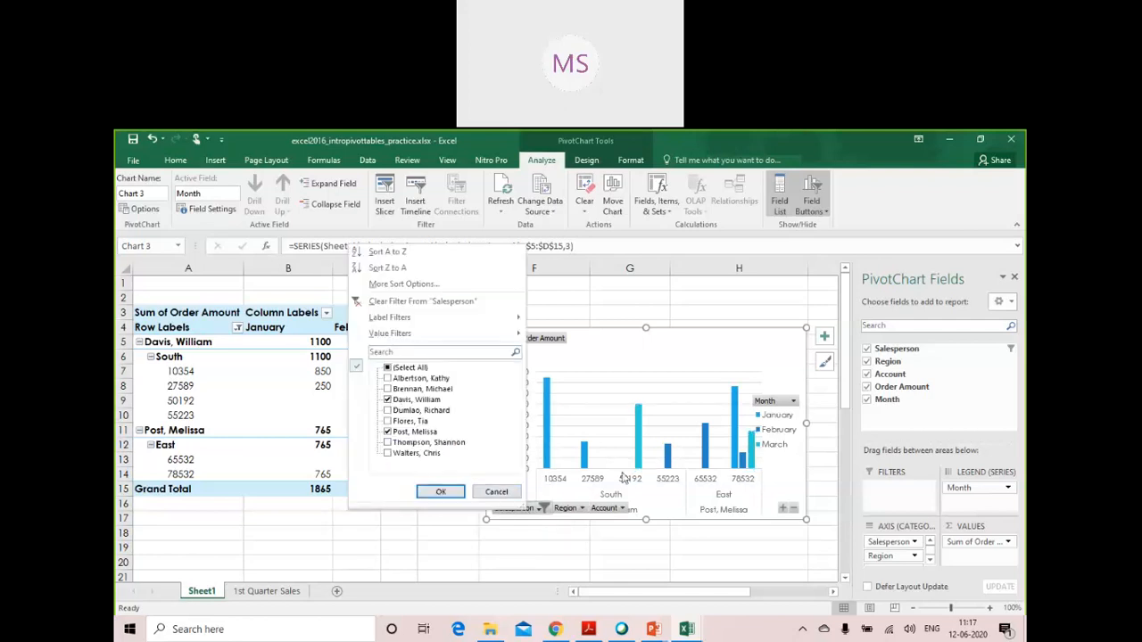
left_click(390, 411)
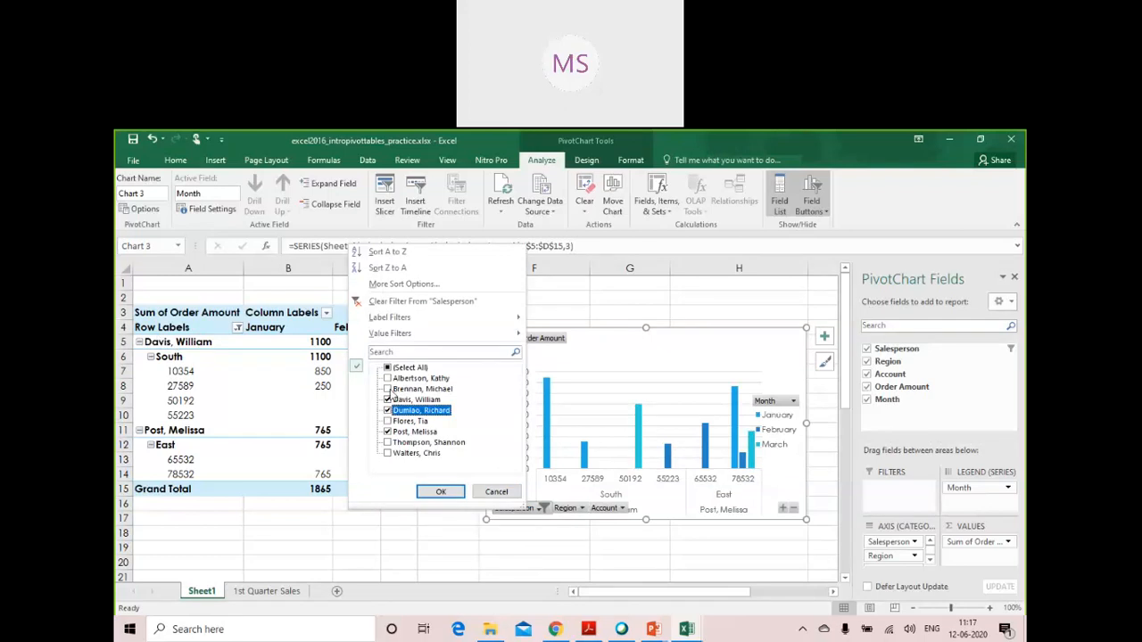
left_click(390, 390)
left_click(430, 493)
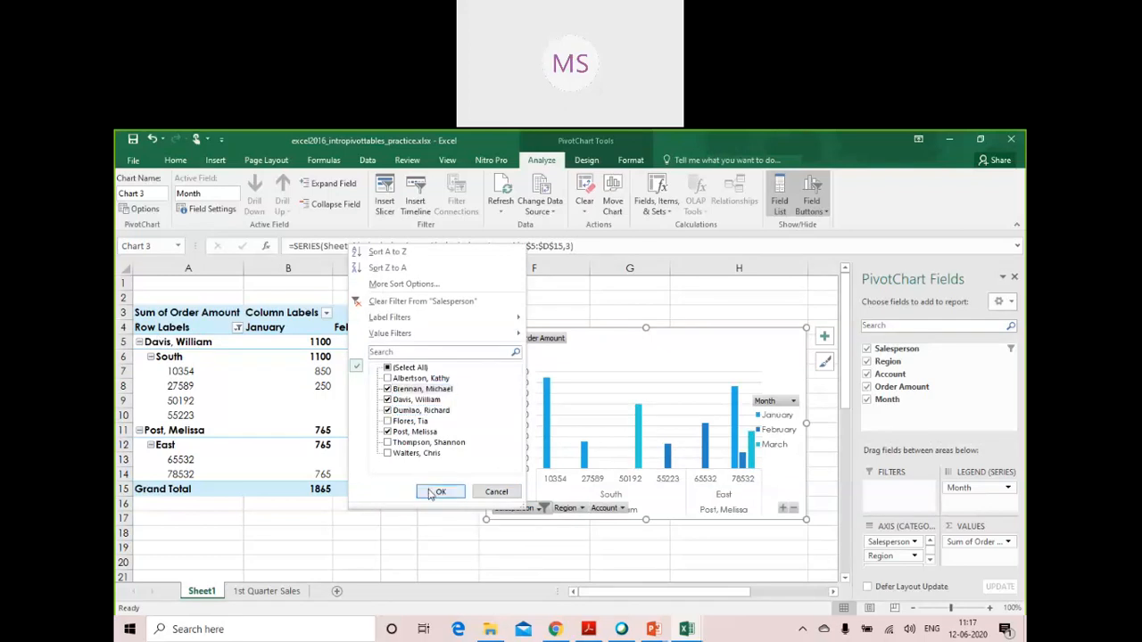
left_click(429, 493)
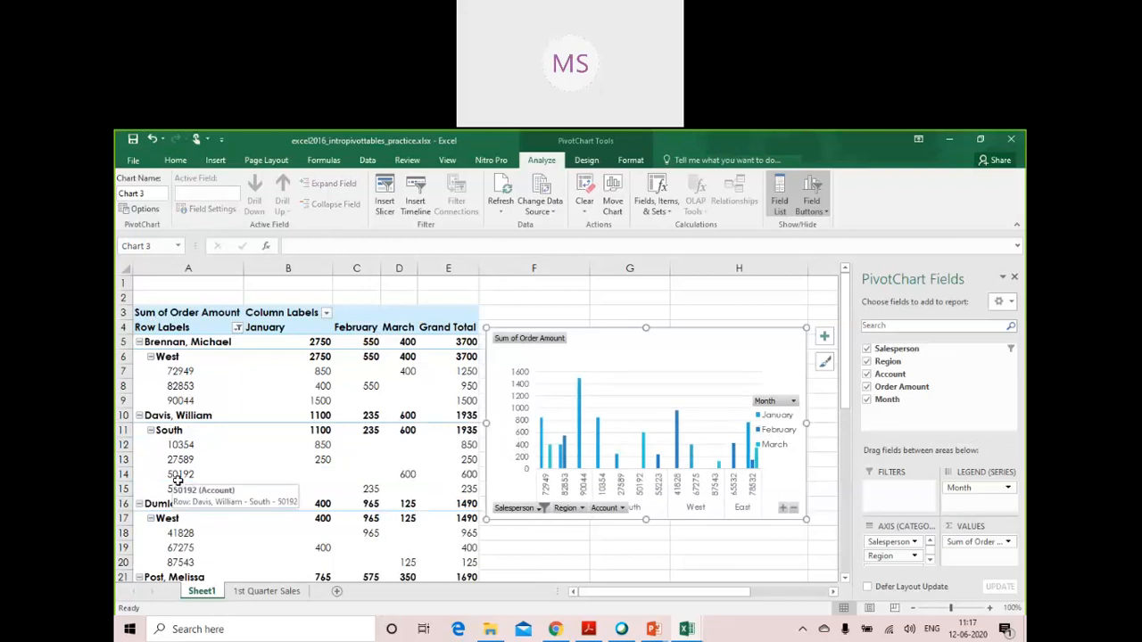
scroll(238, 493, "down", 4)
scroll(239, 495, "up", 2)
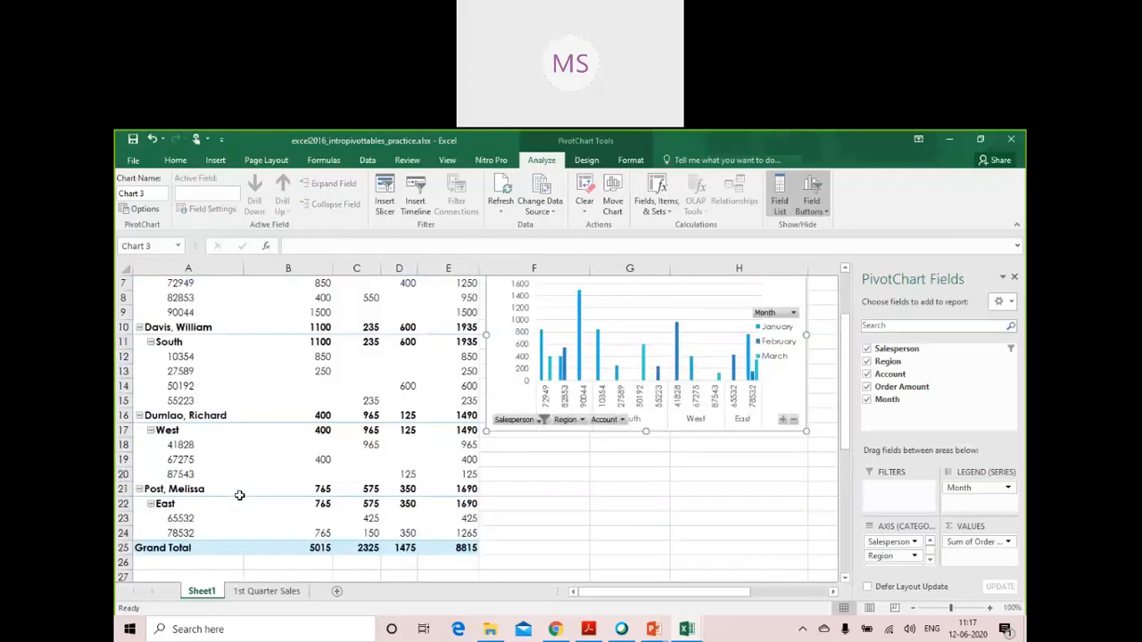
scroll(238, 494, "up", 2)
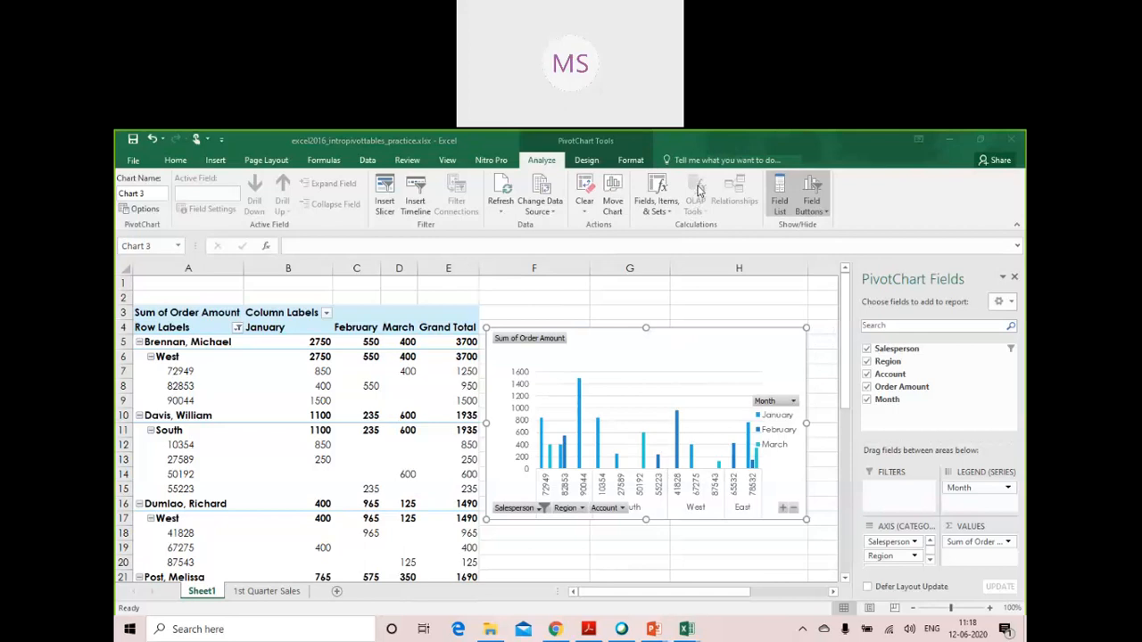
Try to open the PivotChart's style options, and return to the recovered excel2016_intropivottables_practice (version 2) workbook in Excel
left_click(634, 405)
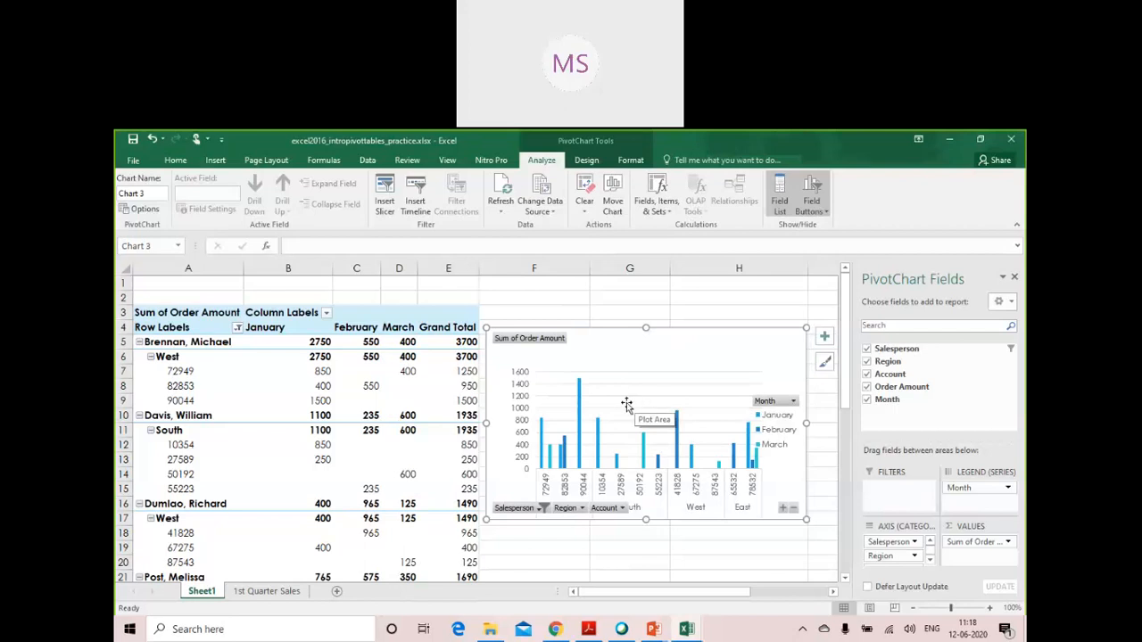
left_click(822, 365)
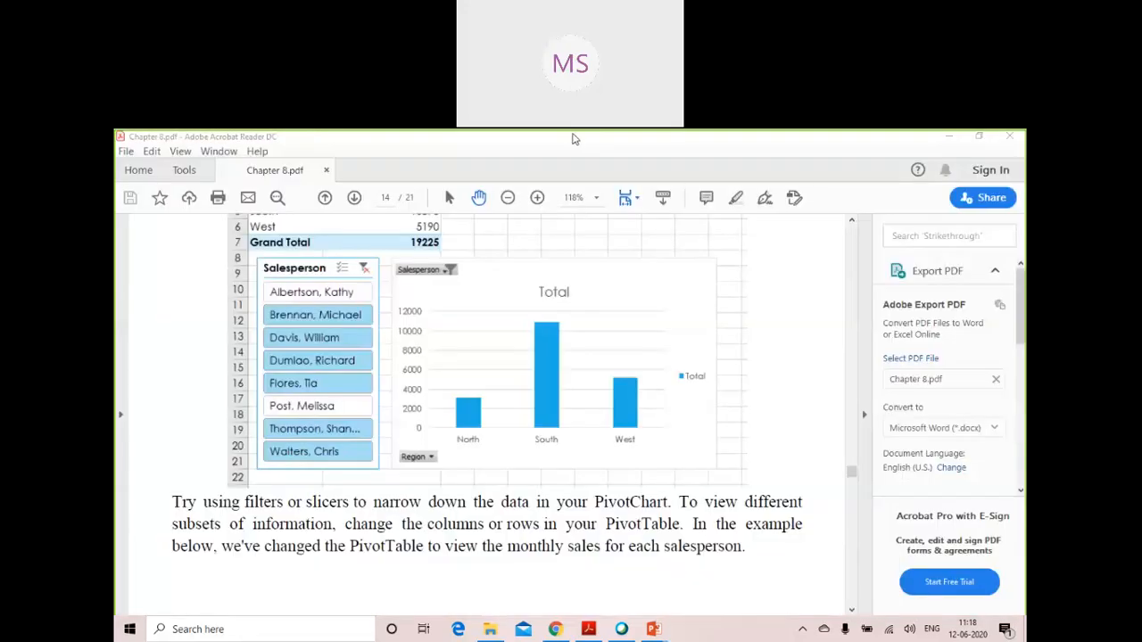
left_click(654, 631)
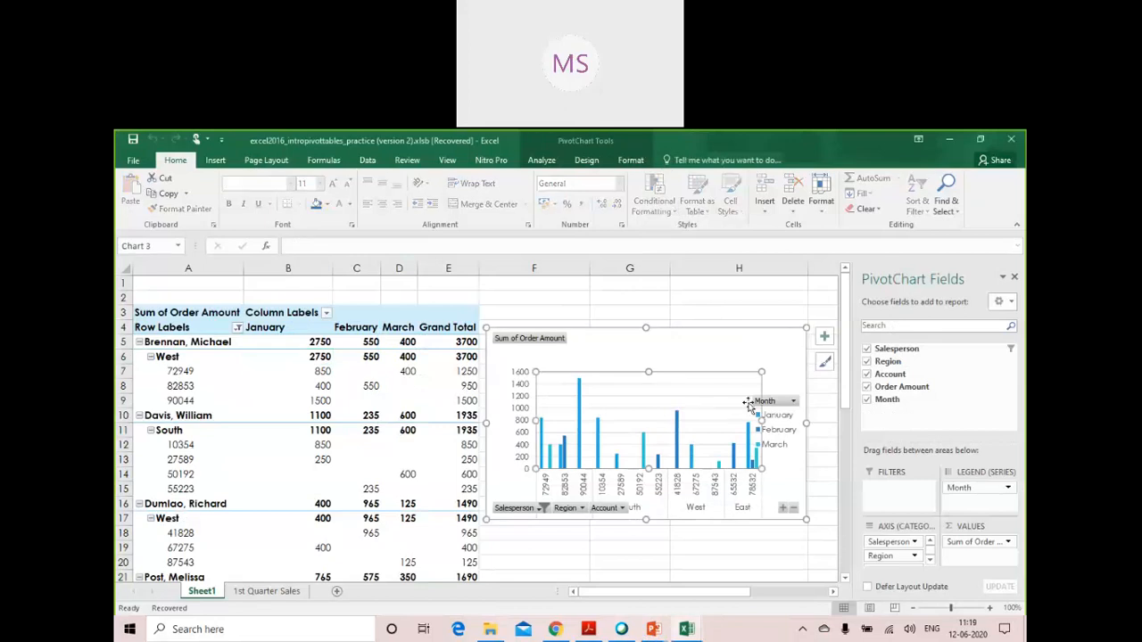
Try to apply the dark-background chart style to the PivotChart
left_click(739, 357)
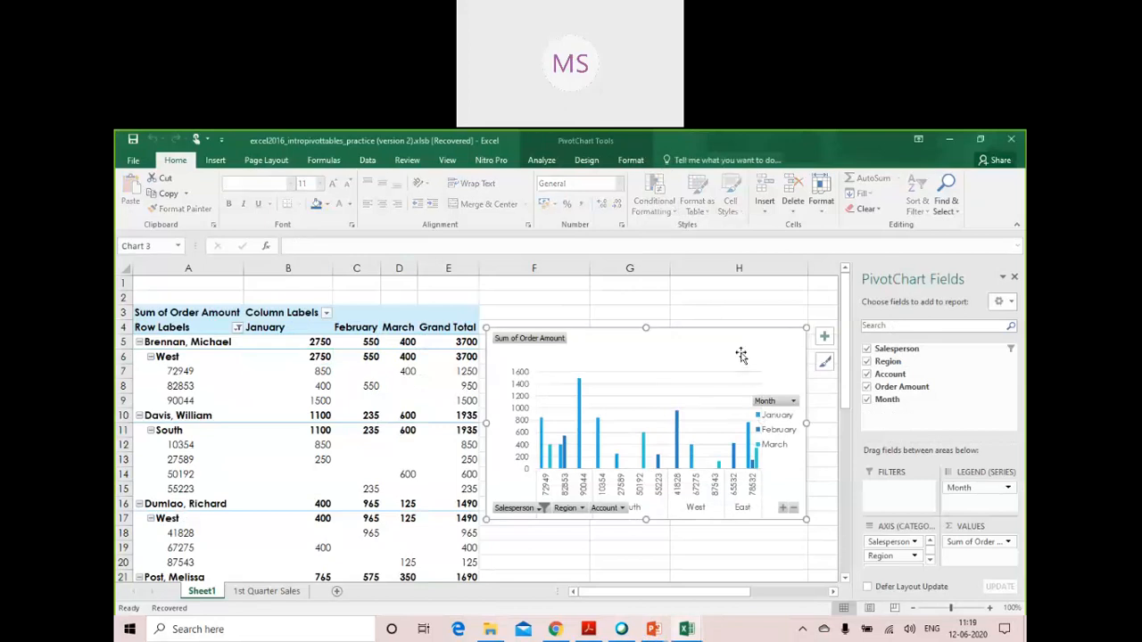
left_click(824, 361)
scroll(956, 465, "down", 2)
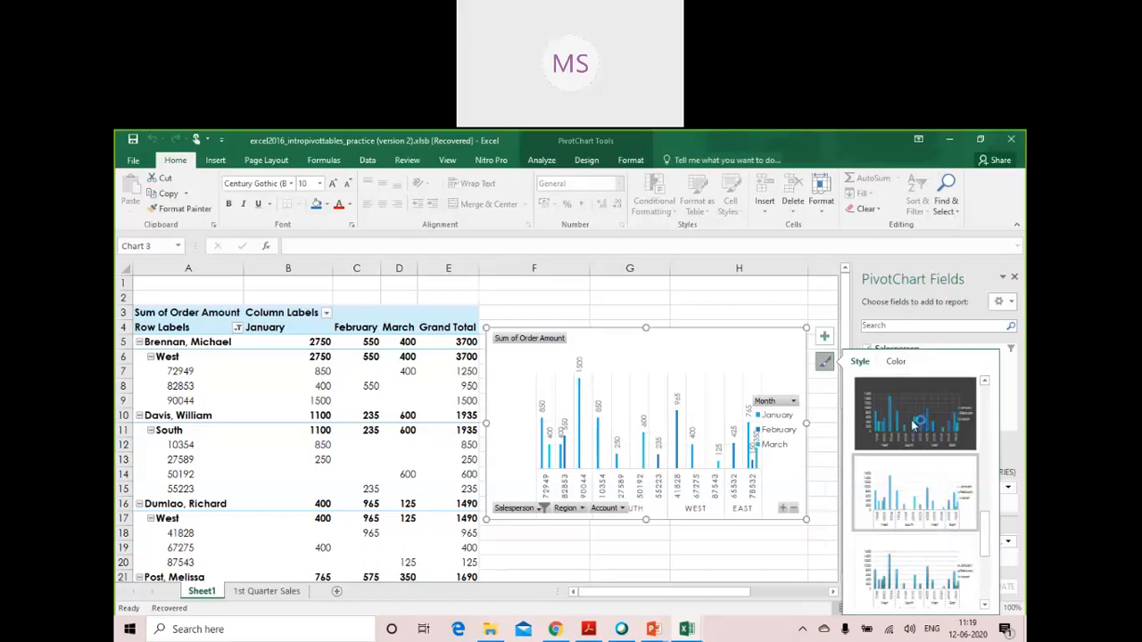
left_click(901, 421)
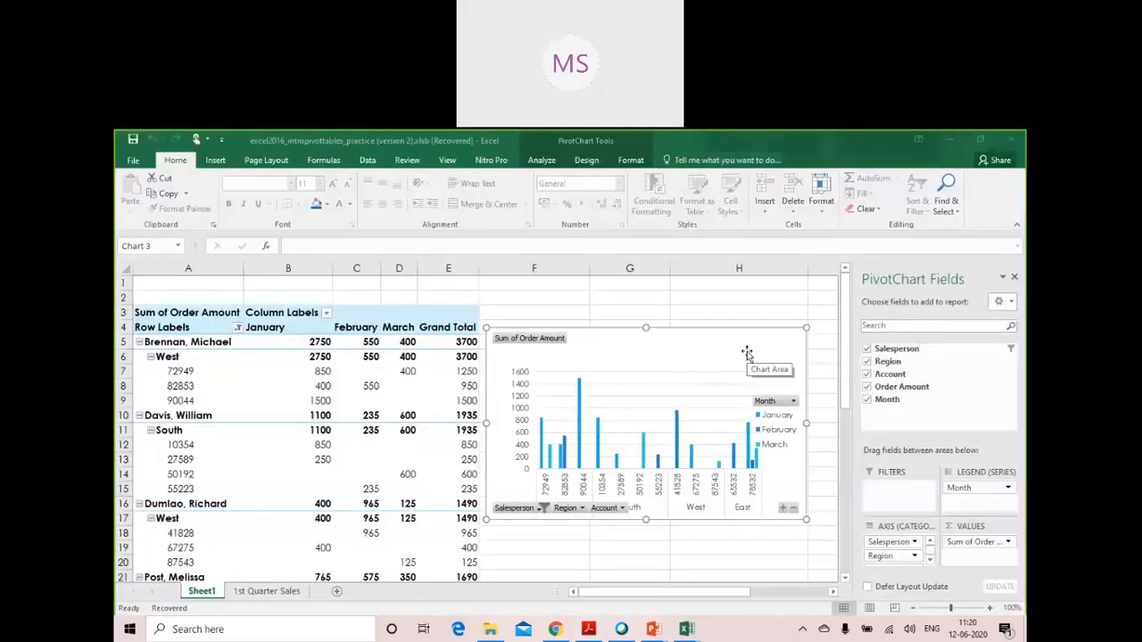
Browse the PivotChart's style gallery and apply the style with the dark grey background and outlined columns
left_click(745, 356)
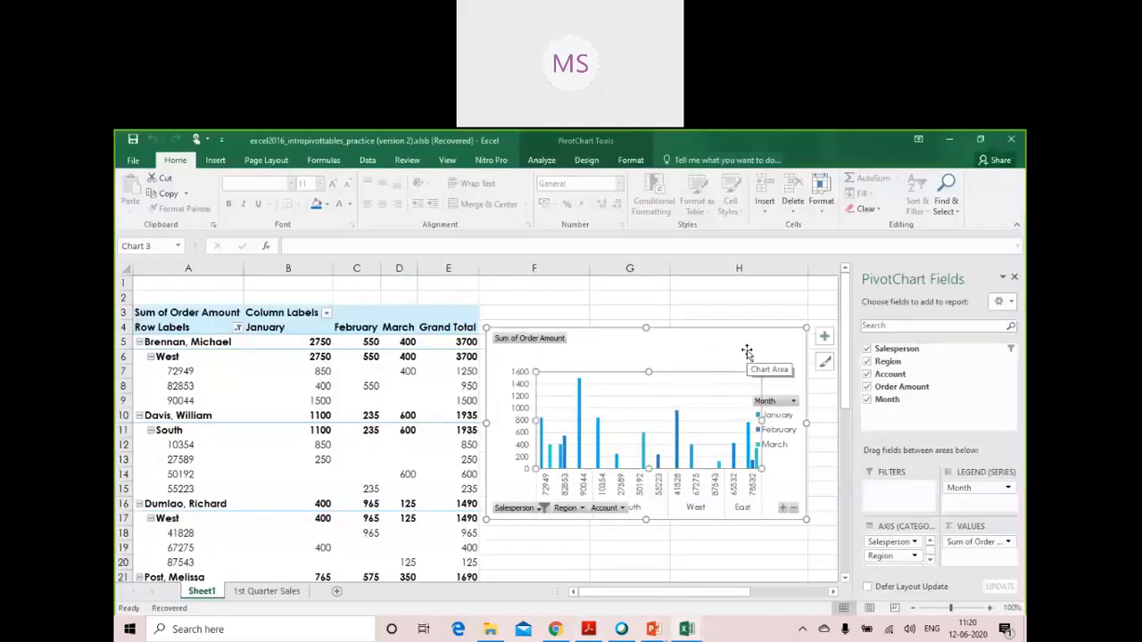
left_click(824, 361)
scroll(892, 472, "down", 5)
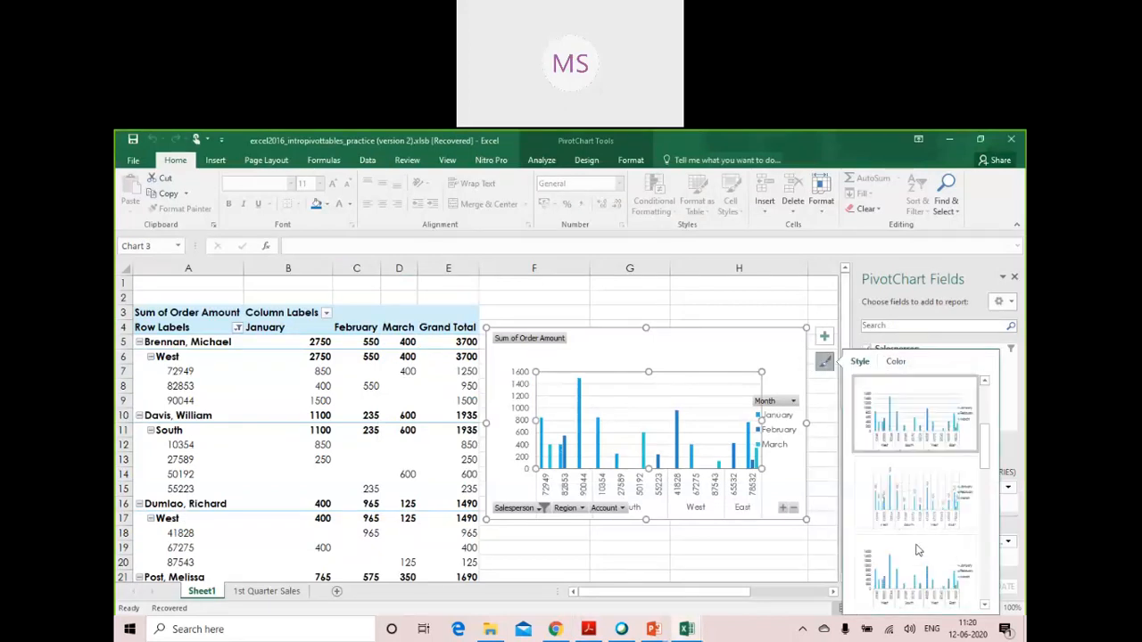
left_click(907, 507)
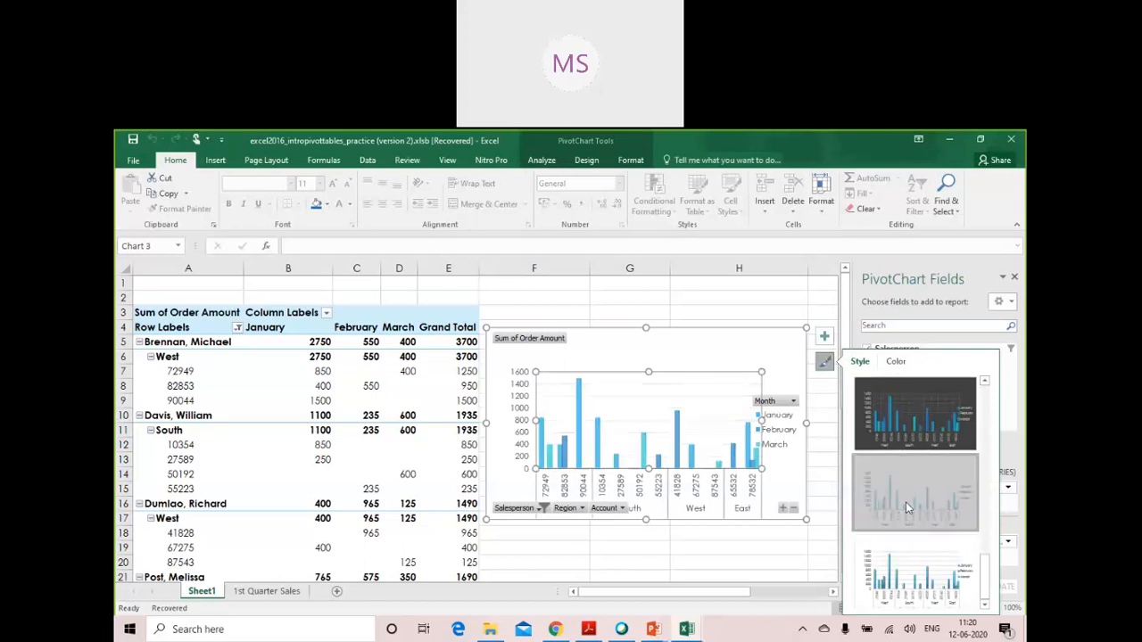
left_click(914, 433)
Recolor the PivotChart with a monochromatic light-to-dark blue palette
left_click(896, 362)
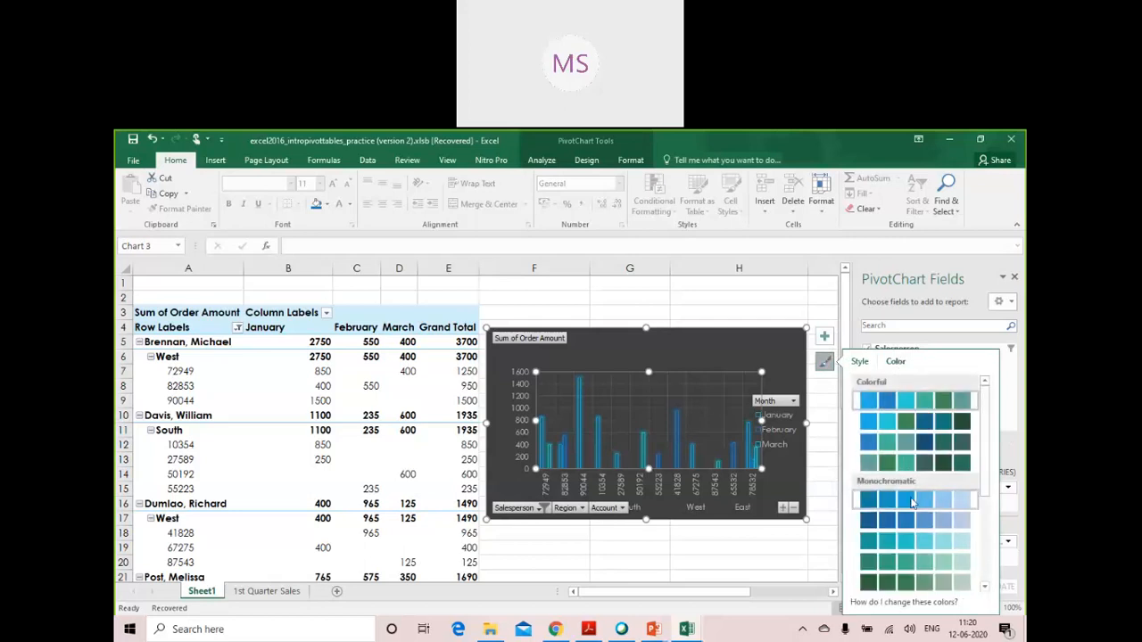
scroll(911, 504, "down", 3)
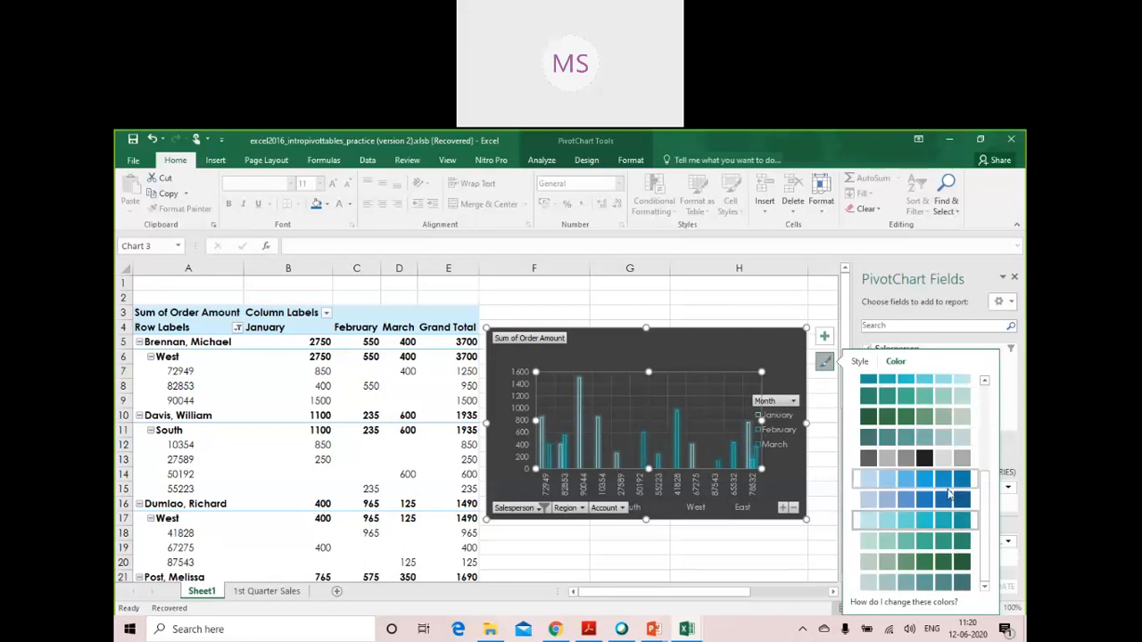
scroll(956, 499, "up", 5)
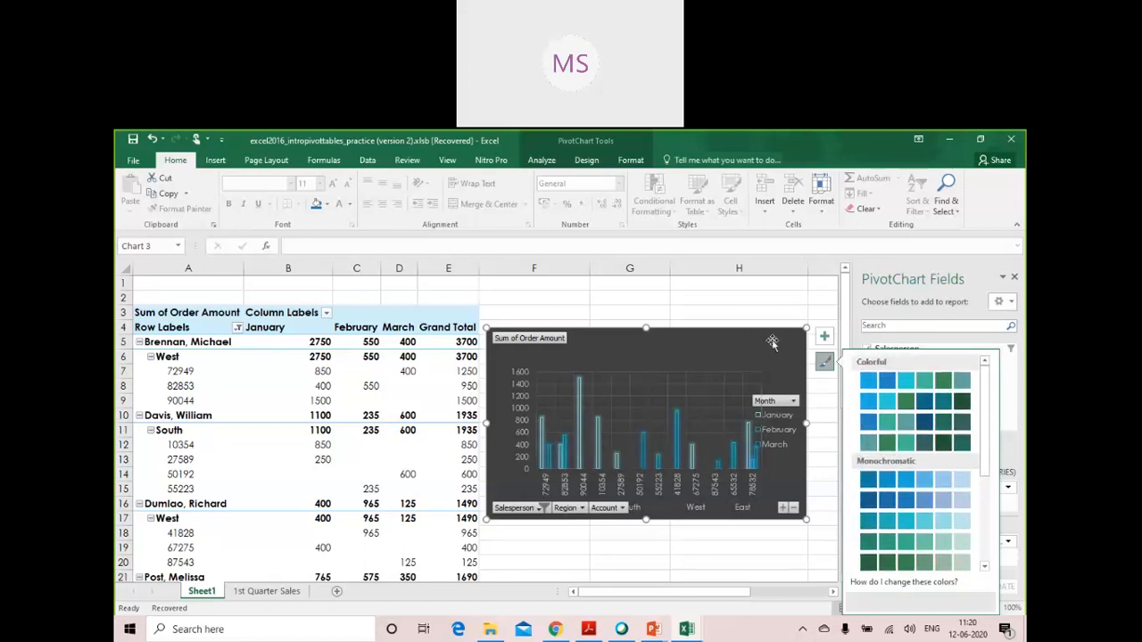
Review the chart elements available for the PivotChart, including the trendline types, without adding any
left_click(823, 336)
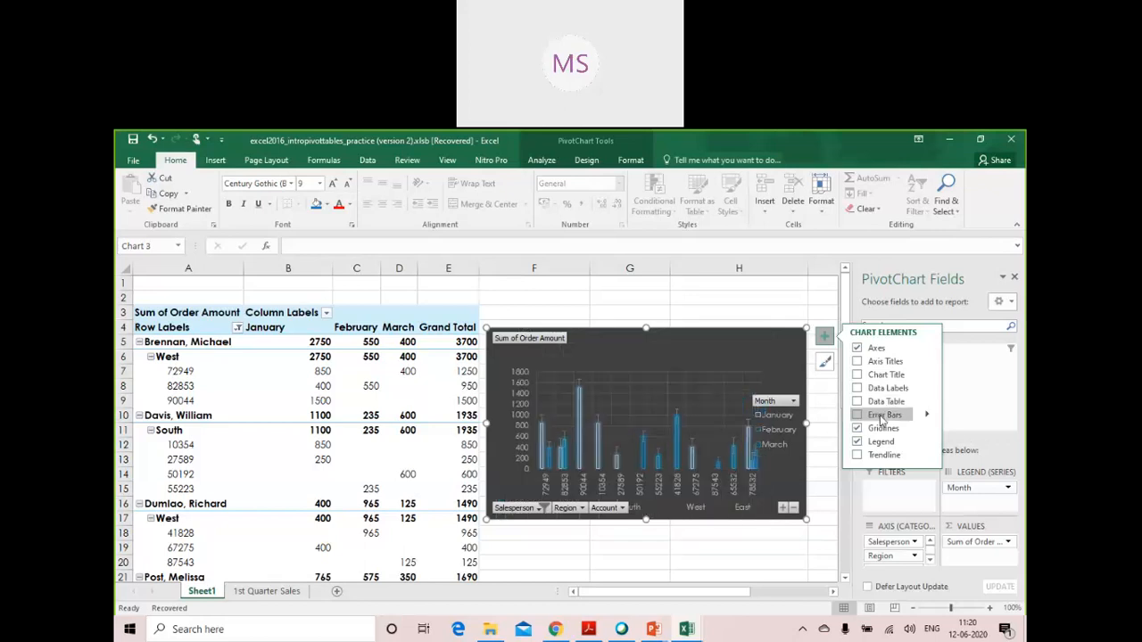
left_click(926, 455)
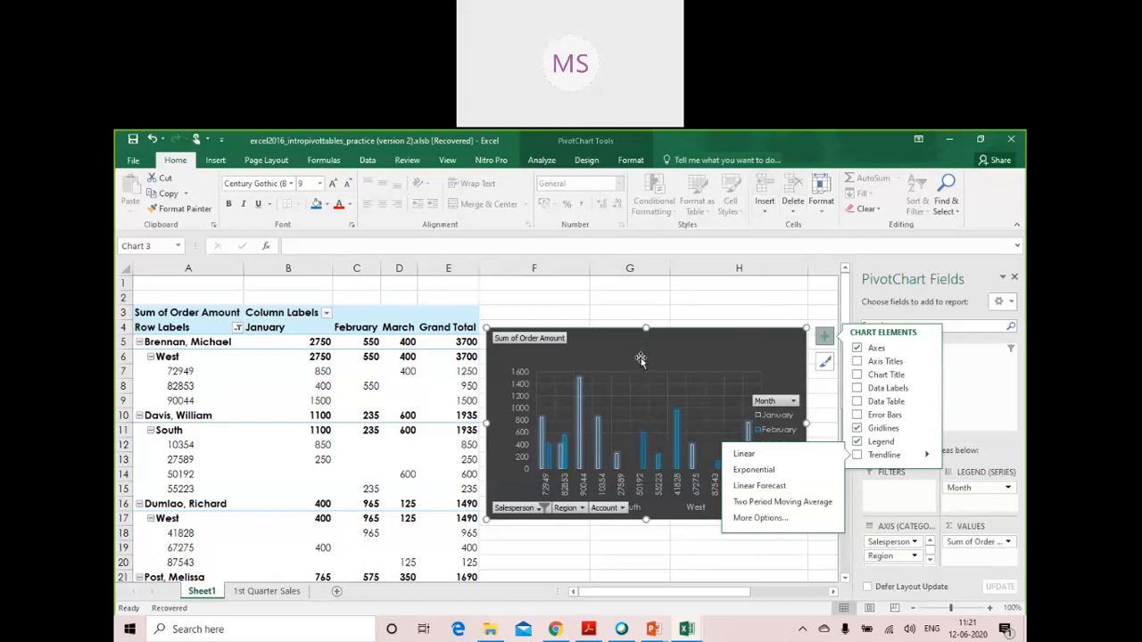
left_click(699, 192)
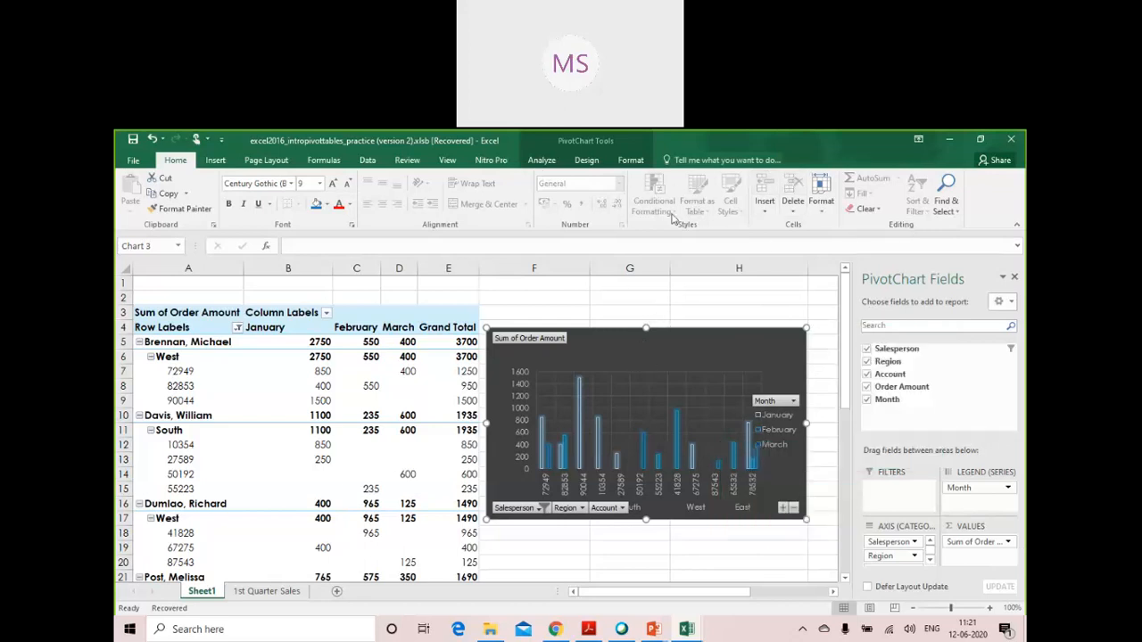
Change the PivotChart's type to a line chart
left_click(631, 161)
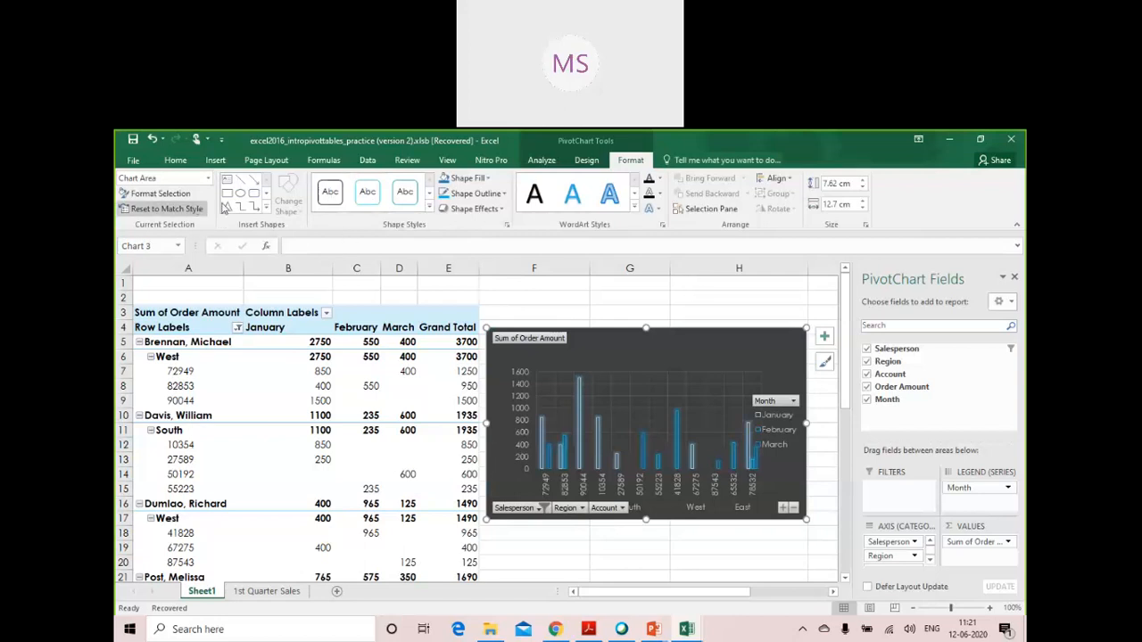
left_click(588, 163)
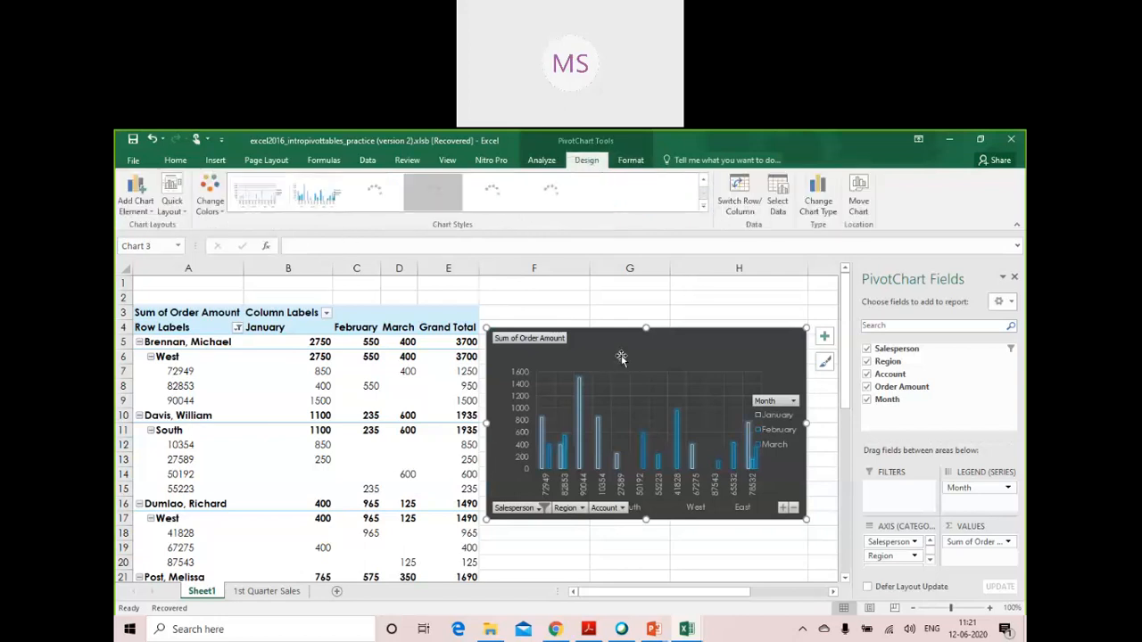
left_click(703, 206)
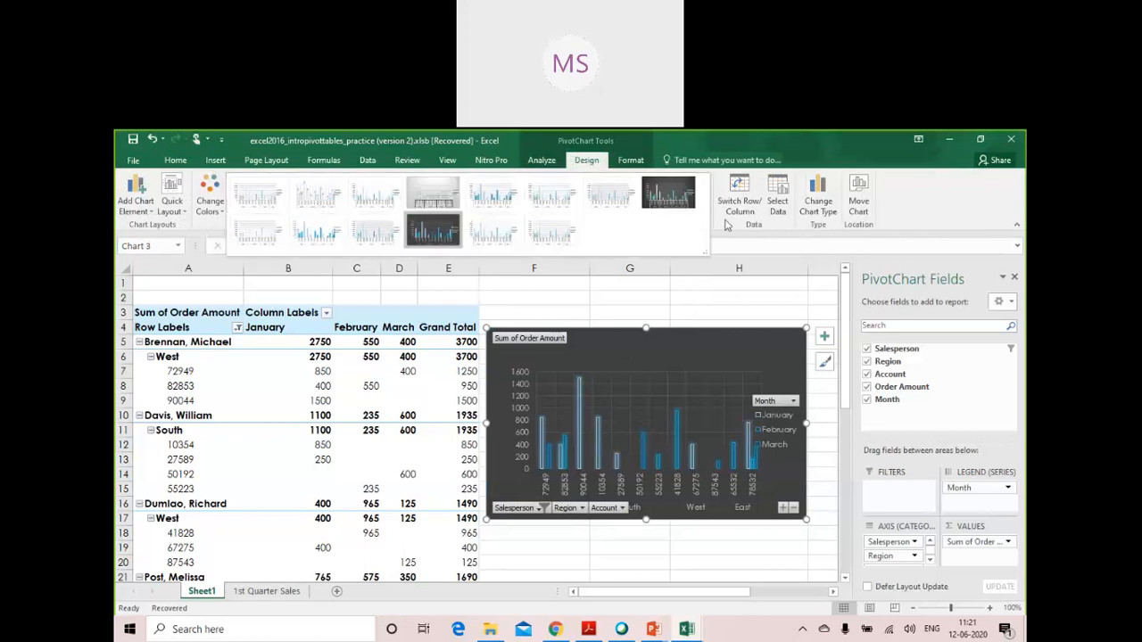
left_click(726, 226)
left_click(814, 191)
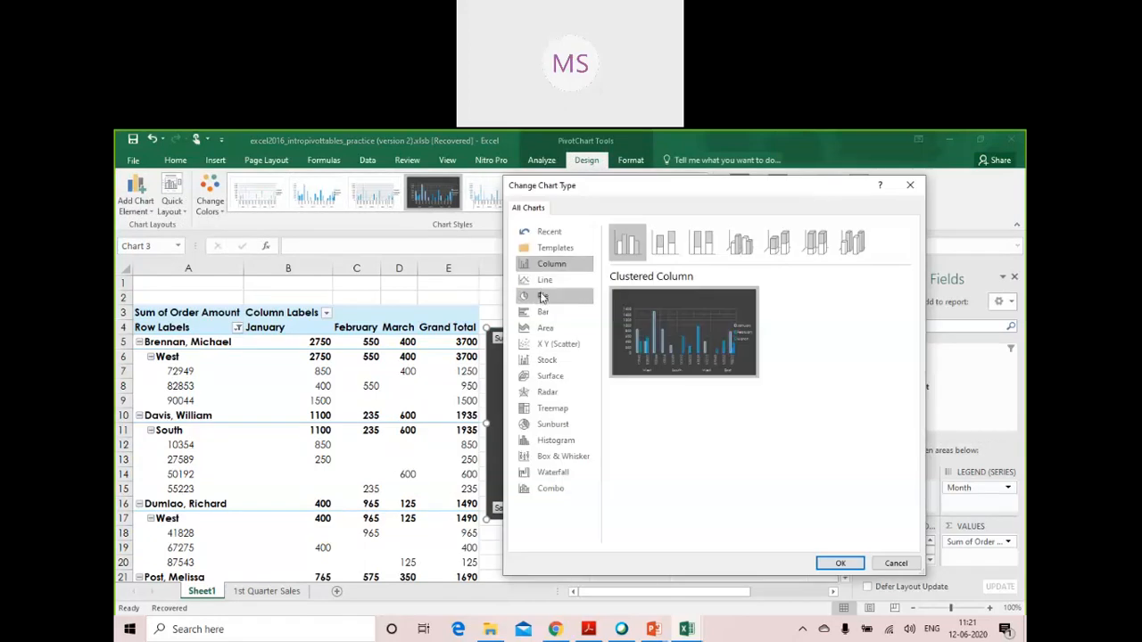
left_click(545, 281)
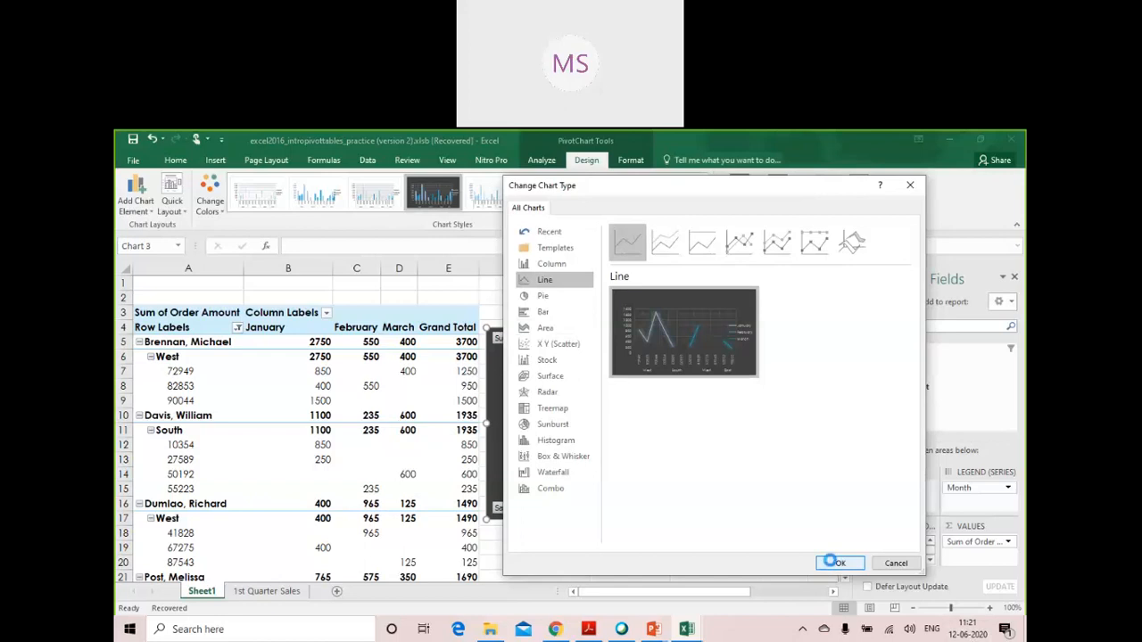
left_click(830, 562)
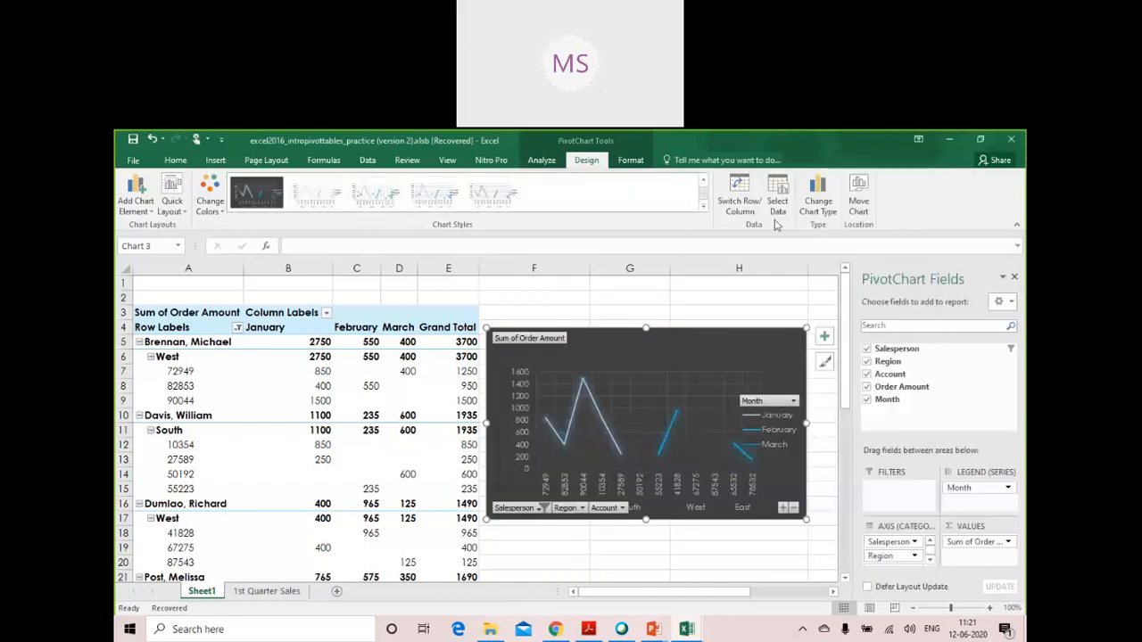
Change the PivotChart's type to a pie chart
left_click(817, 198)
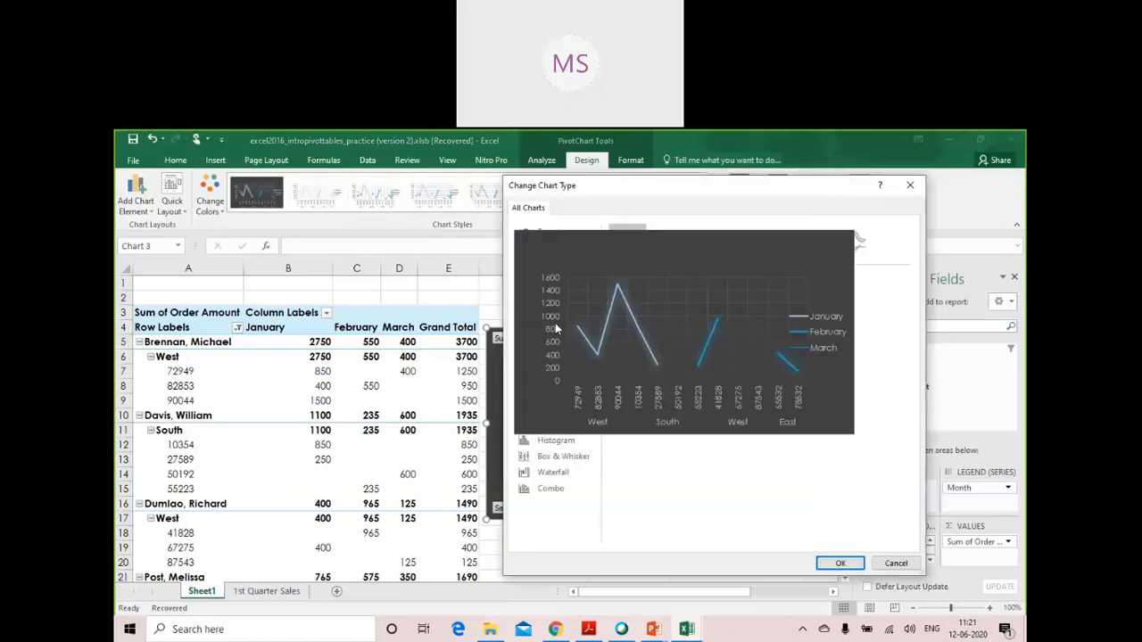
left_click(544, 295)
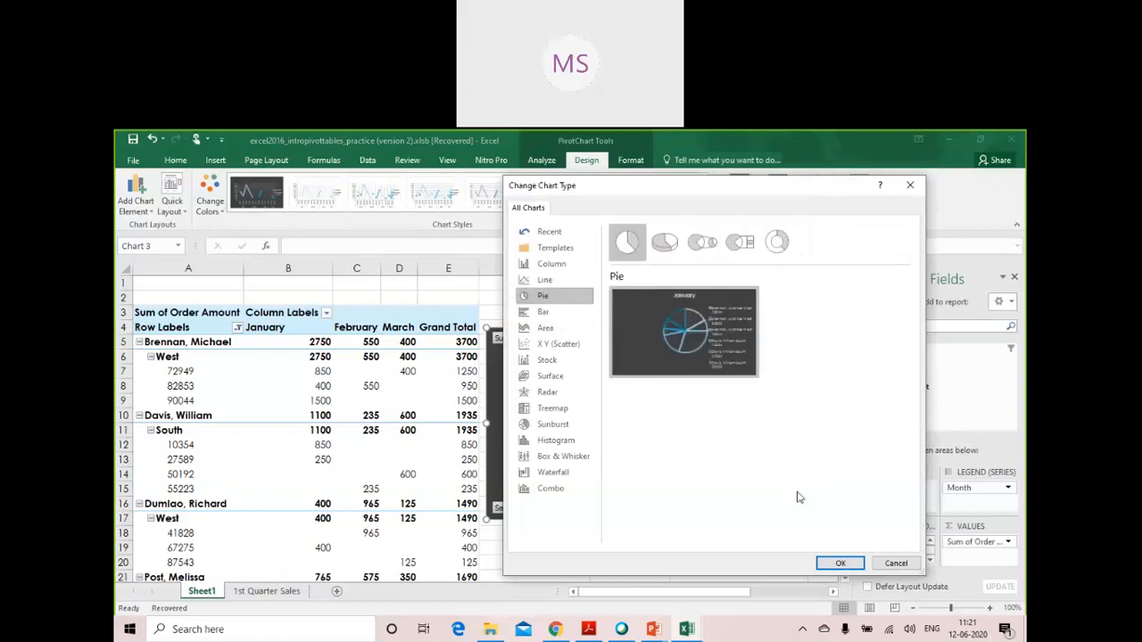
left_click(830, 561)
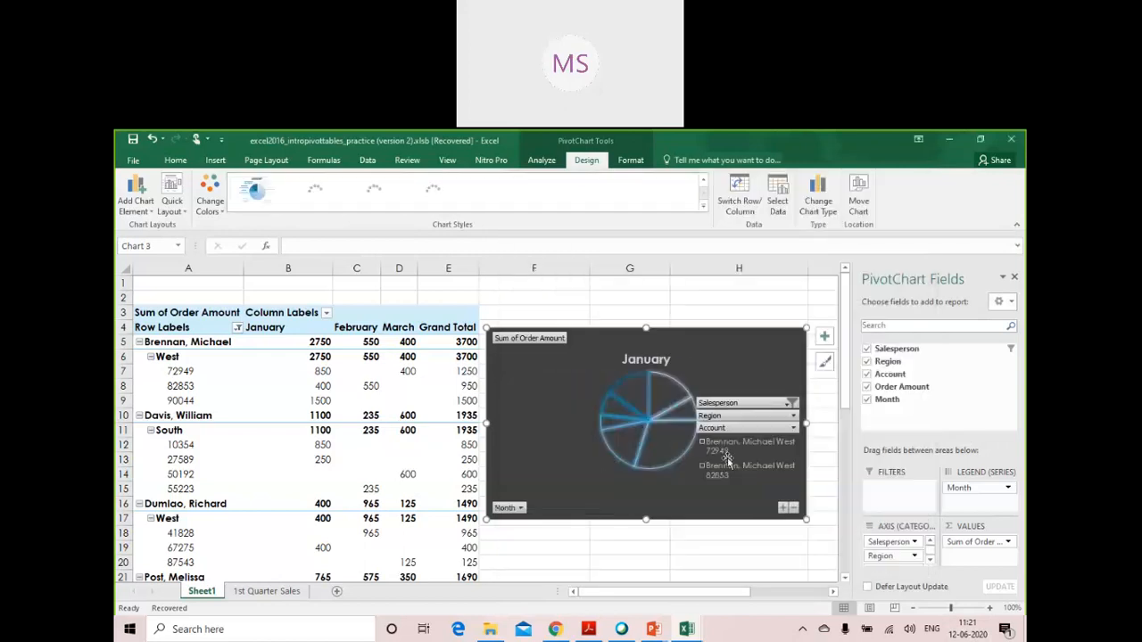
Filter the PivotChart's Salesperson field to show only the last salesperson in the list
left_click(785, 404)
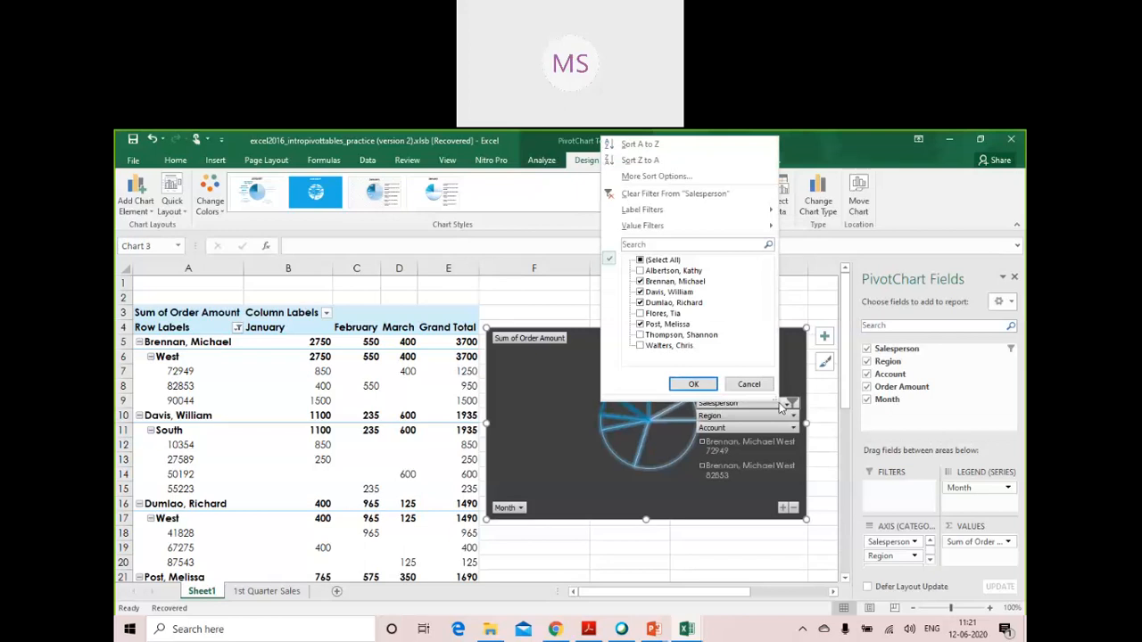
left_click(640, 259)
left_click(639, 260)
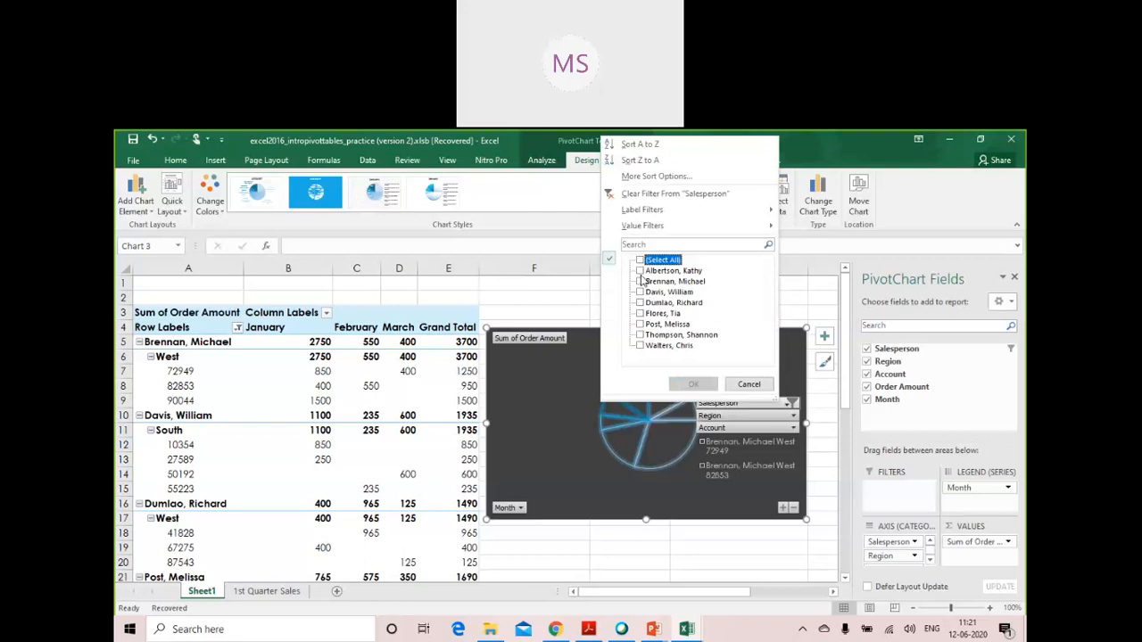
left_click(639, 346)
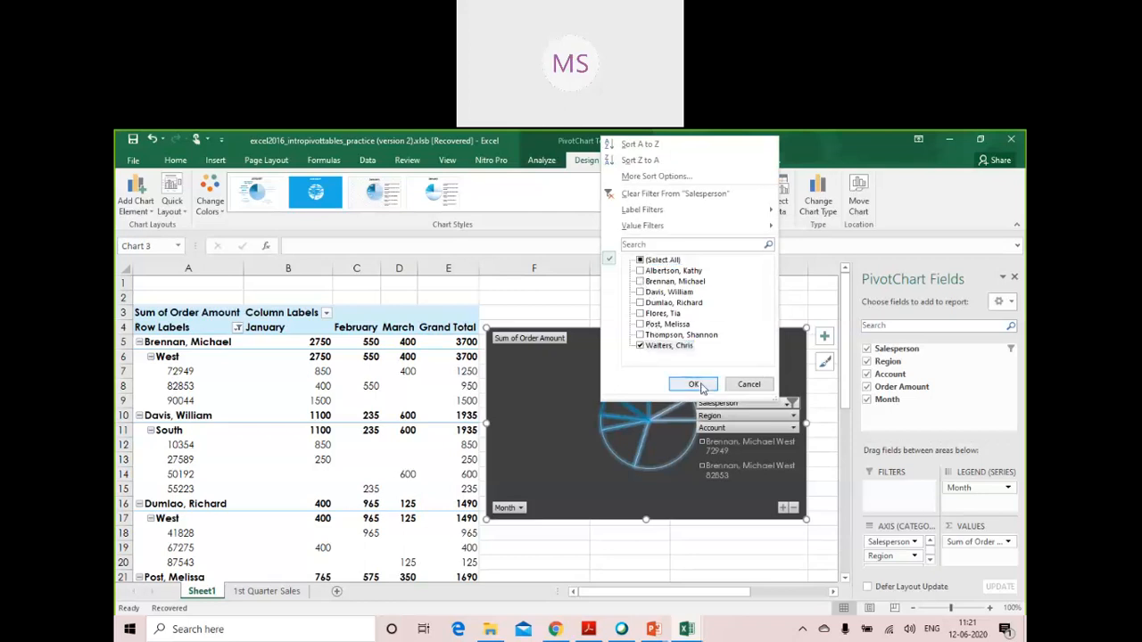
left_click(693, 384)
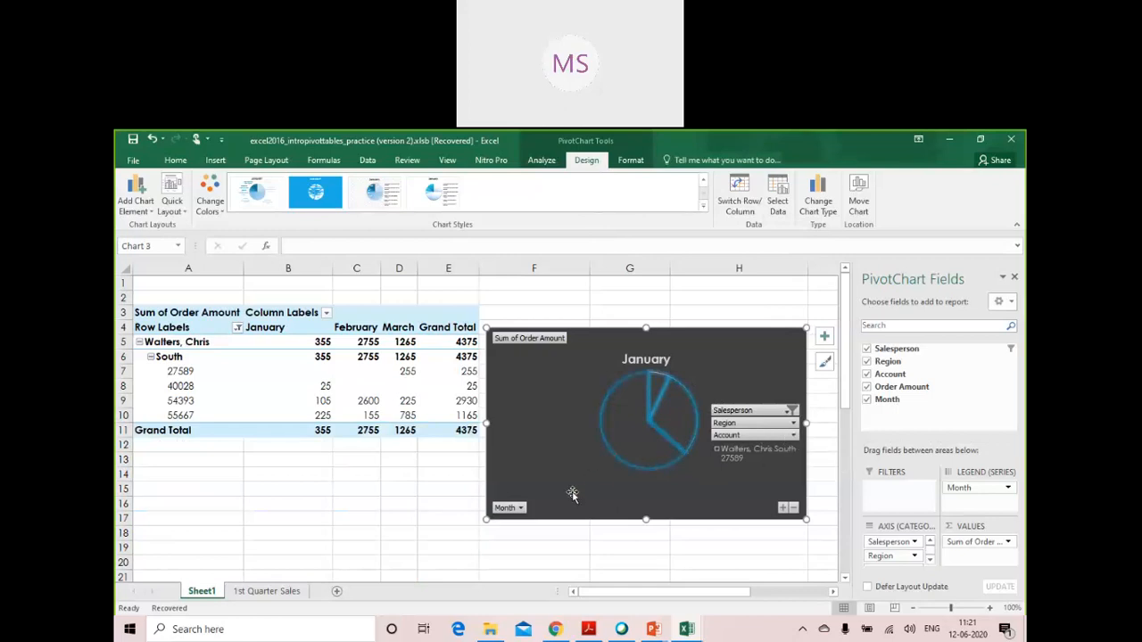
Filter the PivotChart's Month field to show only January
left_click(517, 508)
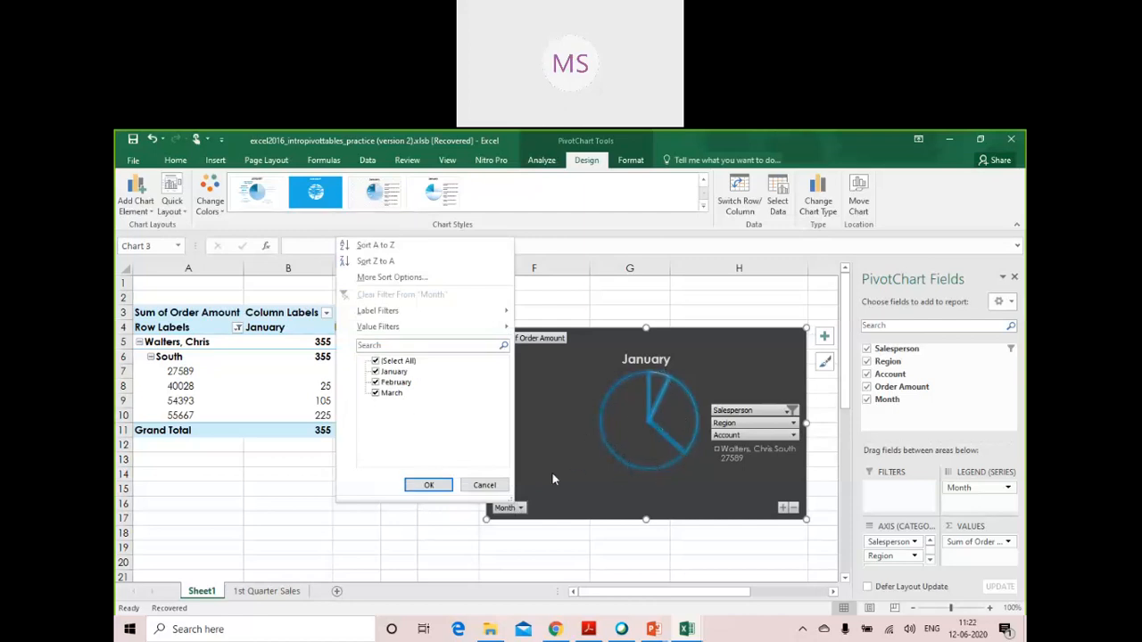
left_click(375, 361)
left_click(375, 371)
left_click(442, 486)
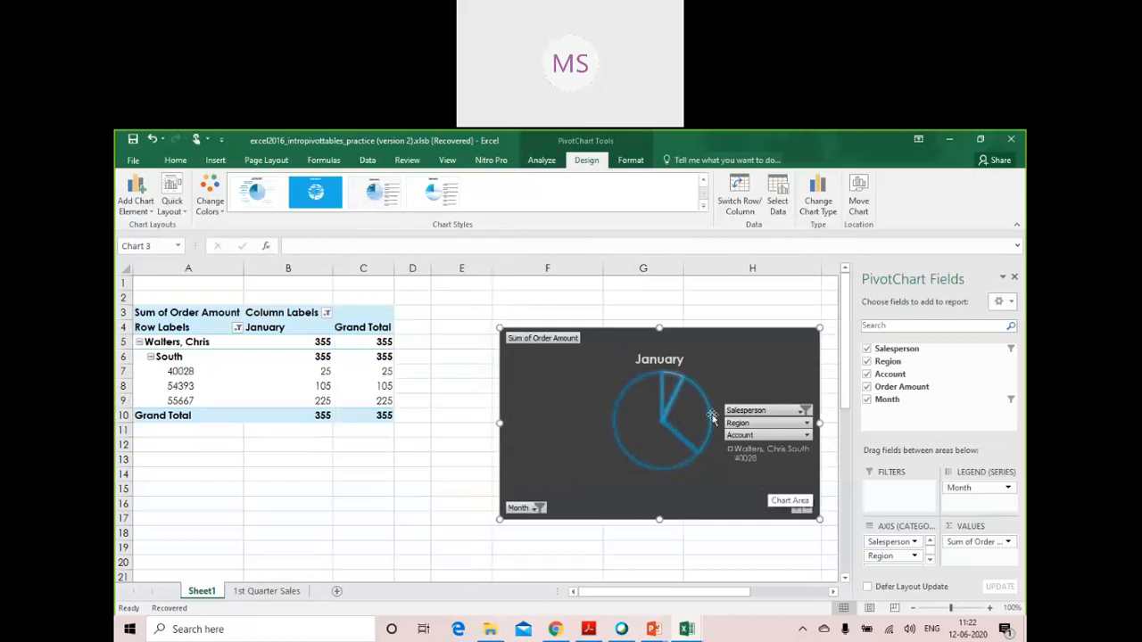
Review the series and category labels in the PivotChart's data source without changing them
left_click(779, 205)
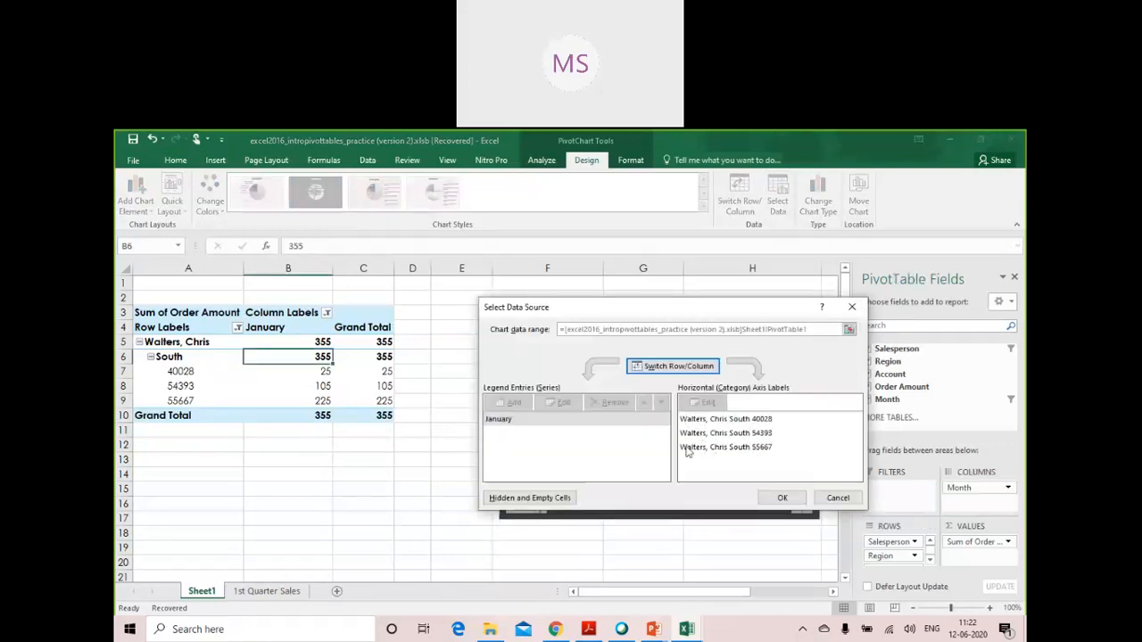
left_click(739, 421)
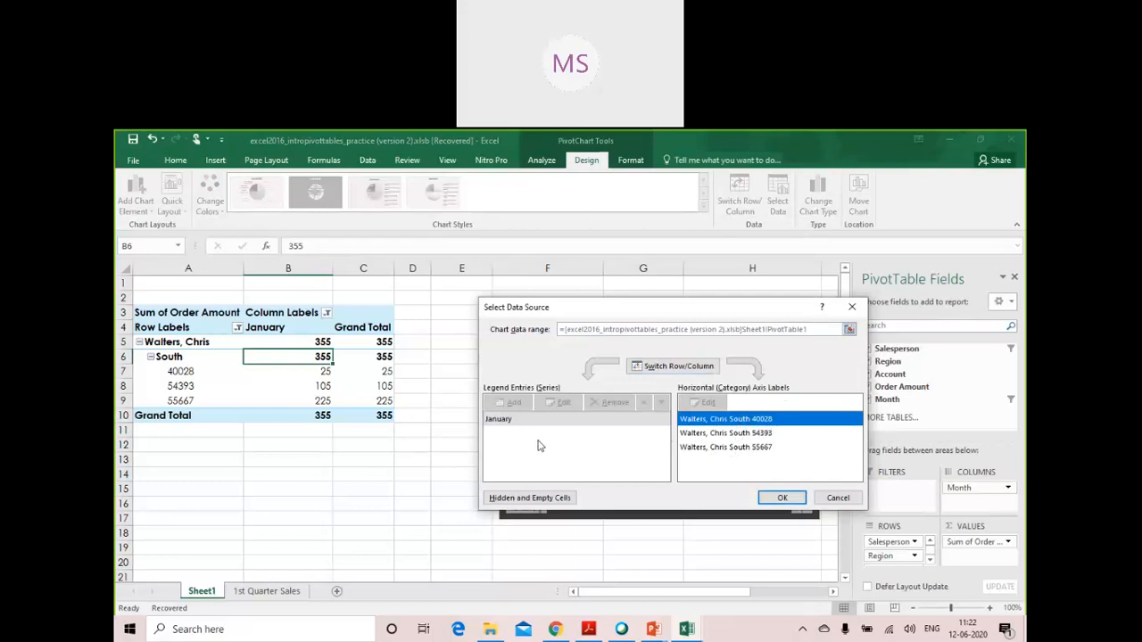
left_click(832, 500)
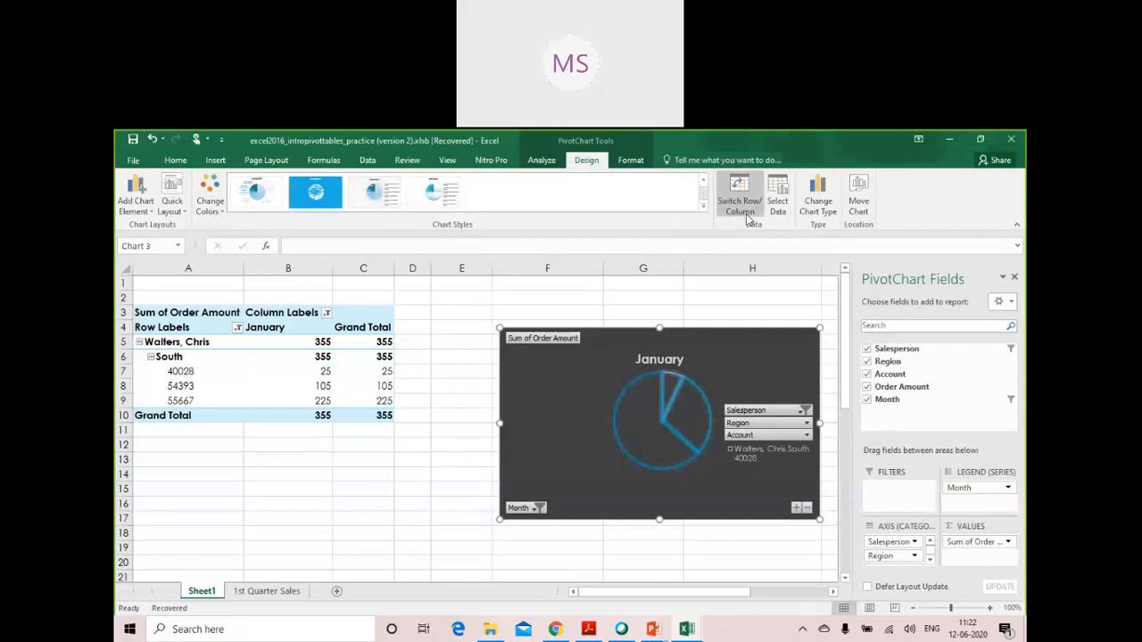
Review the color palettes and quick layouts offered for the pie PivotChart without applying any
left_click(208, 207)
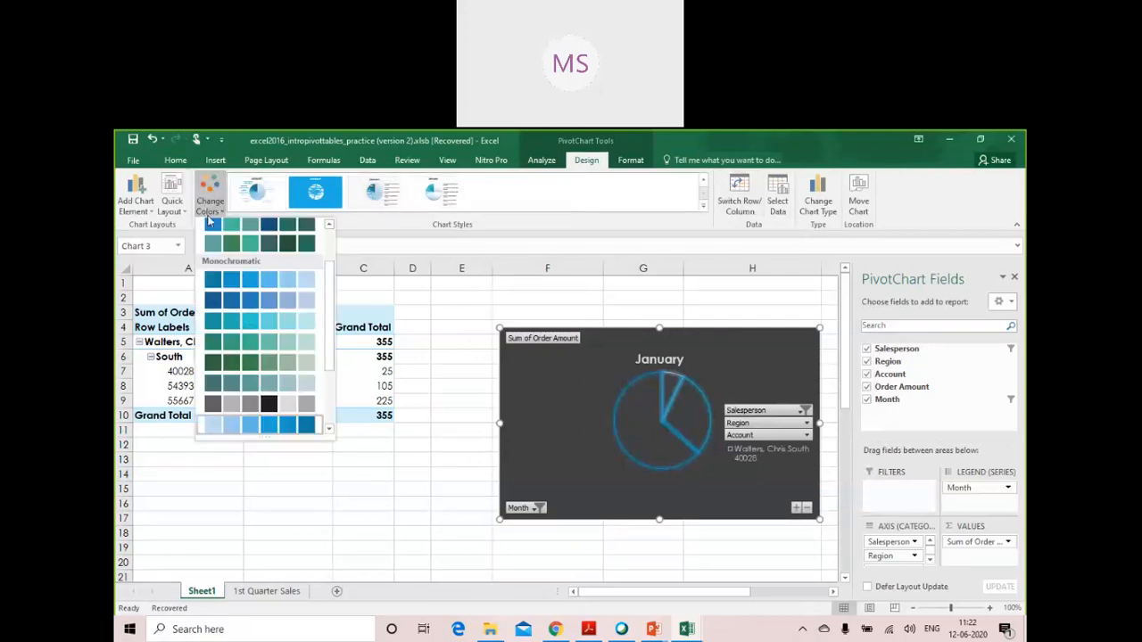
scroll(250, 319, "down", 3)
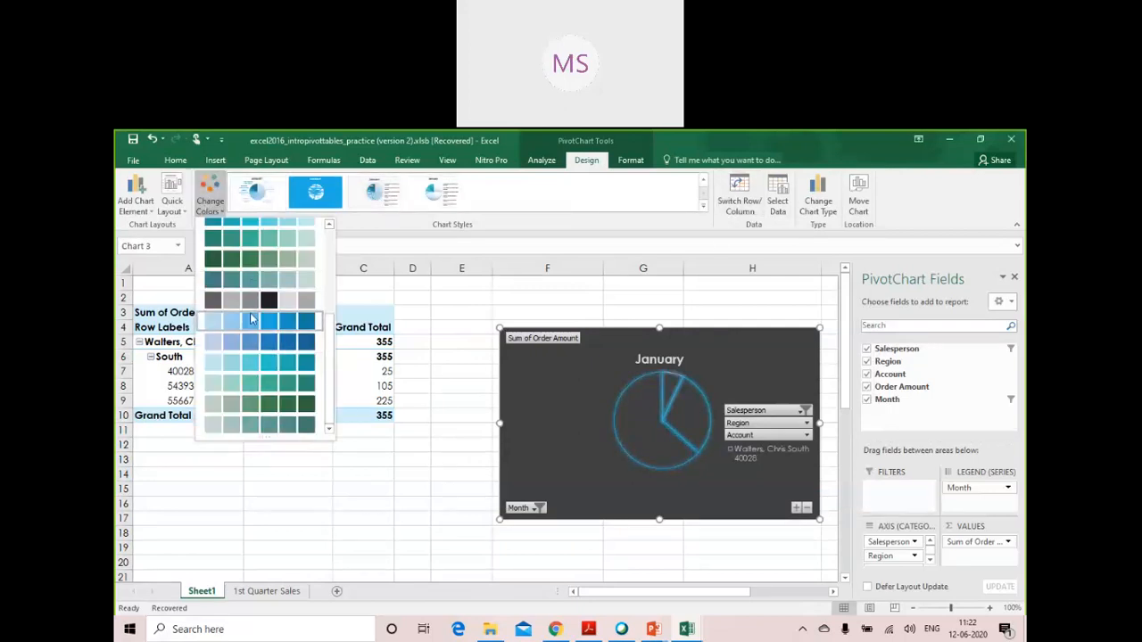
scroll(250, 319, "up", 3)
left_click(180, 216)
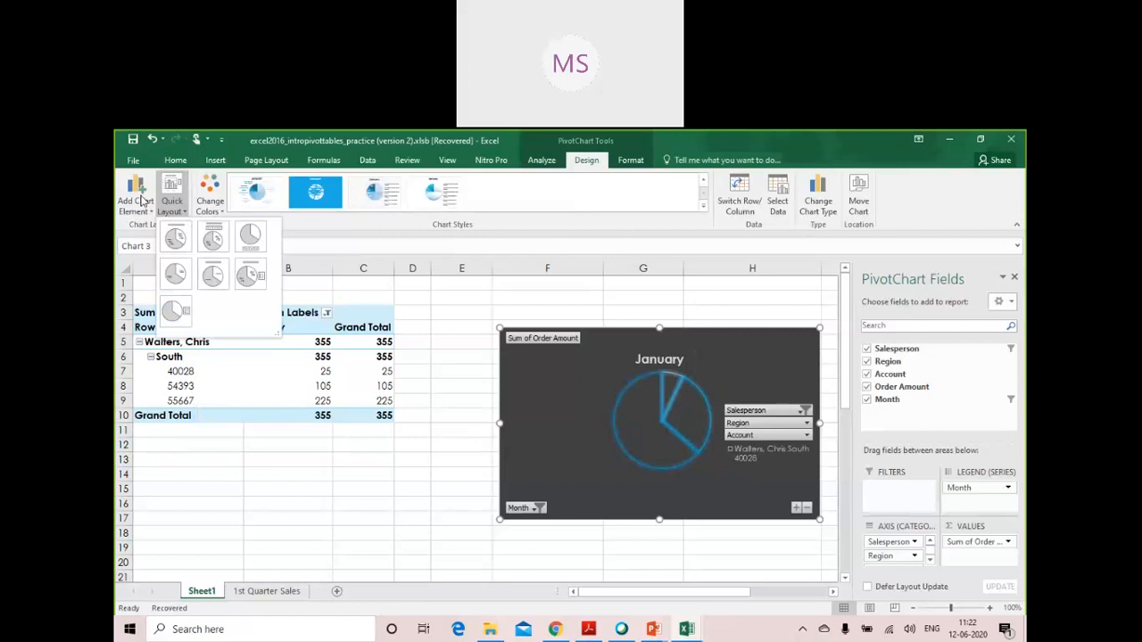
Move the PivotChart to a new sheet named Chart1
left_click(858, 203)
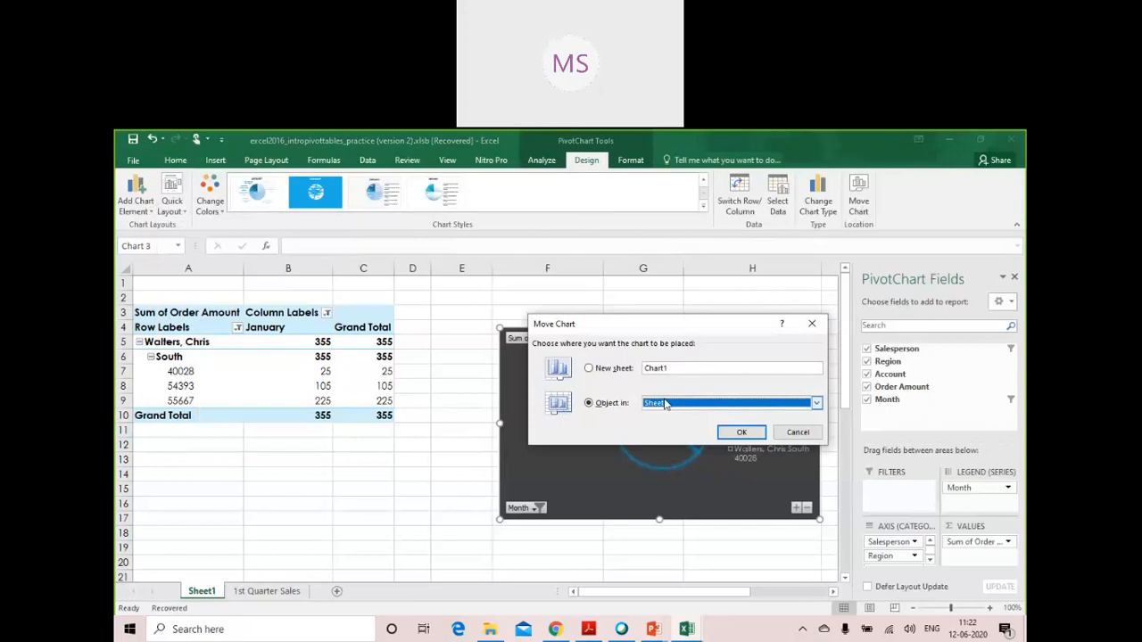
left_click(740, 433)
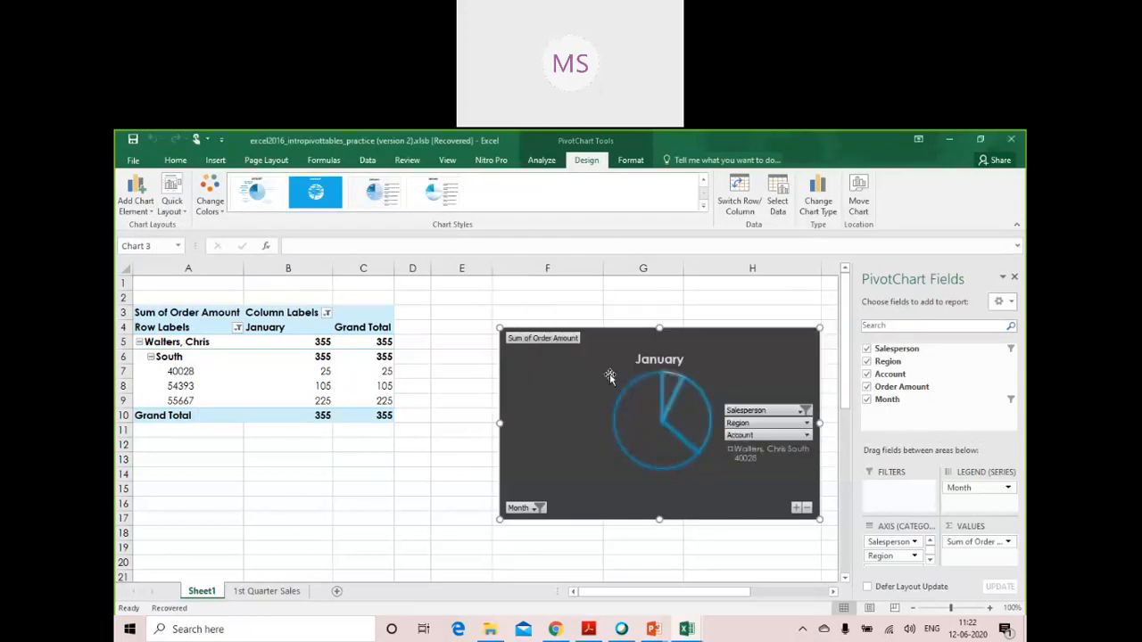
left_click(864, 205)
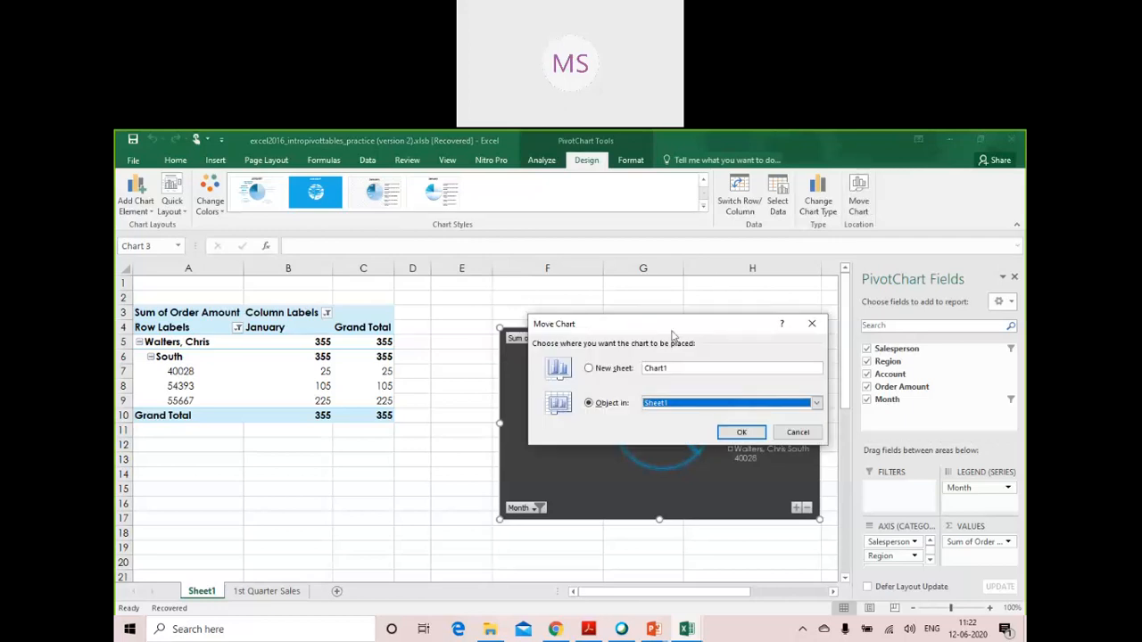
left_click(618, 369)
left_click(722, 431)
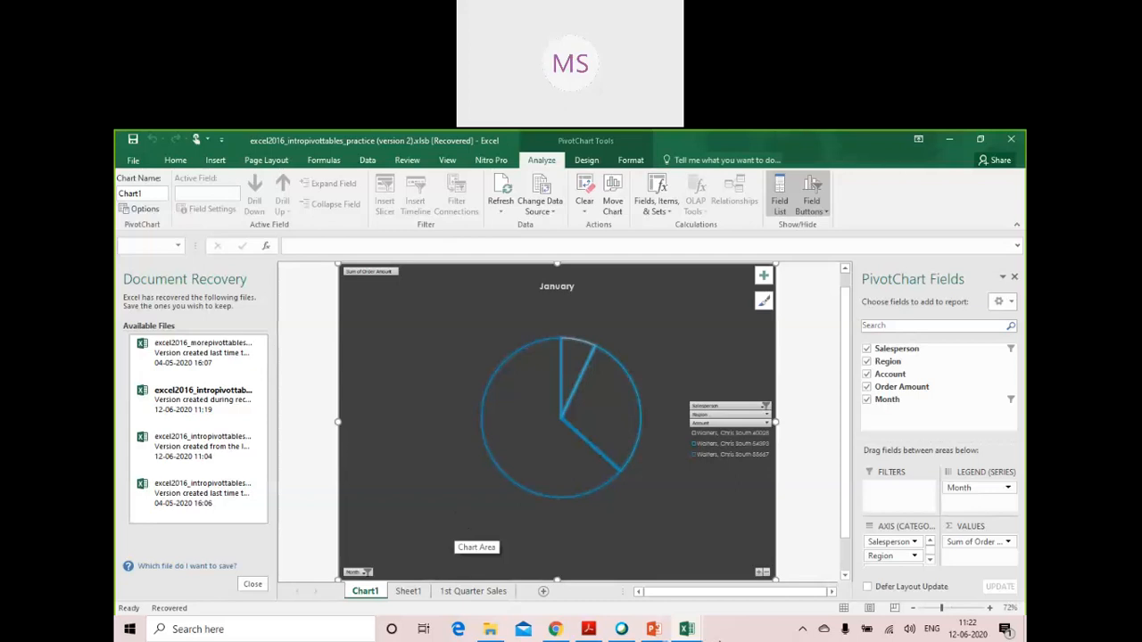
Dismiss the document recovery list, removing the unopened files, and switch to the workbook excel2016_morepivottables_practice.xlsx
left_click(246, 586)
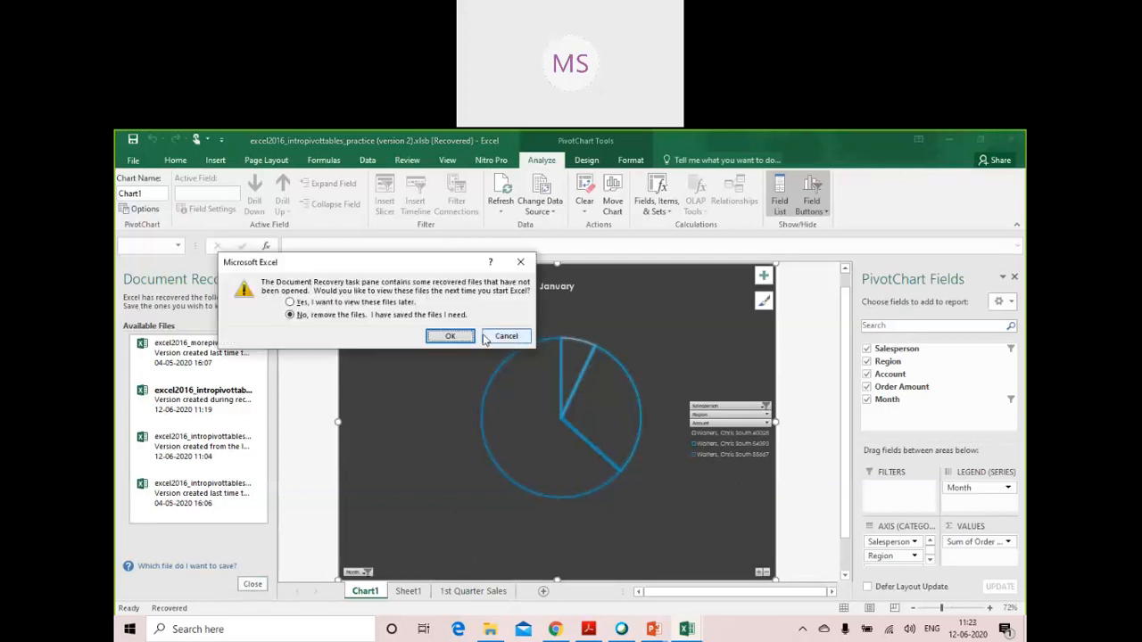
left_click(451, 336)
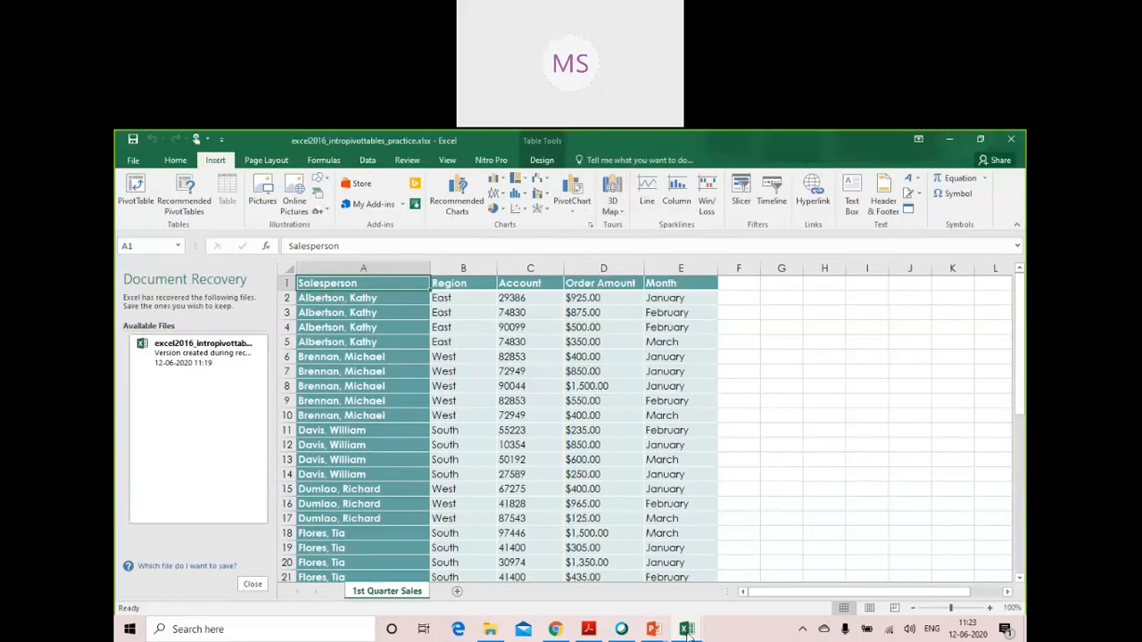
mouse_move(690, 635)
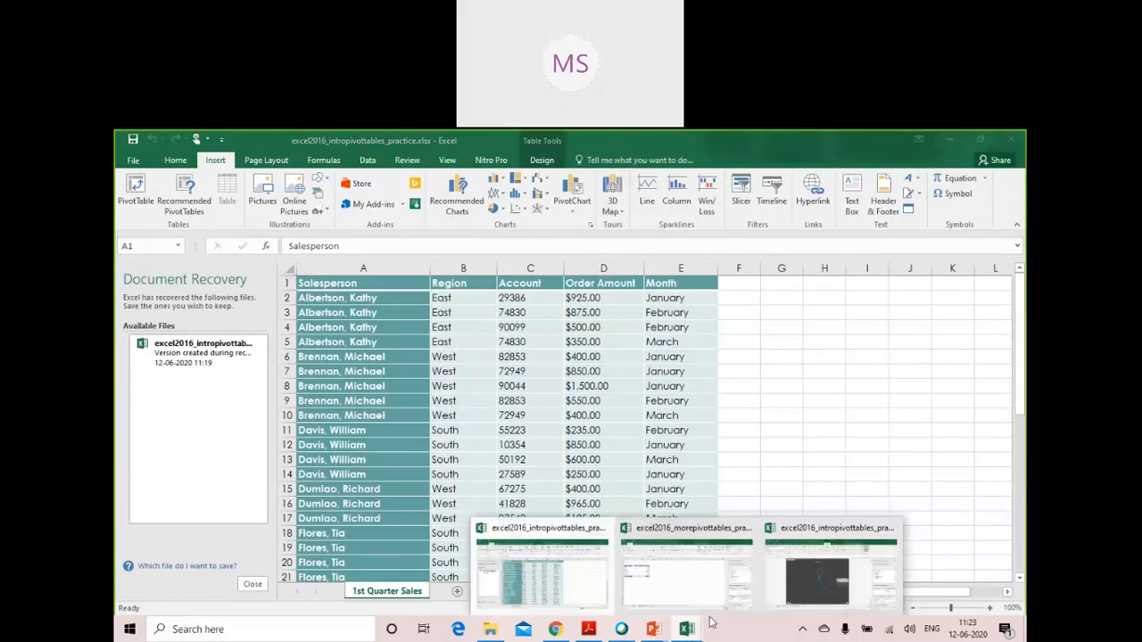
left_click(685, 575)
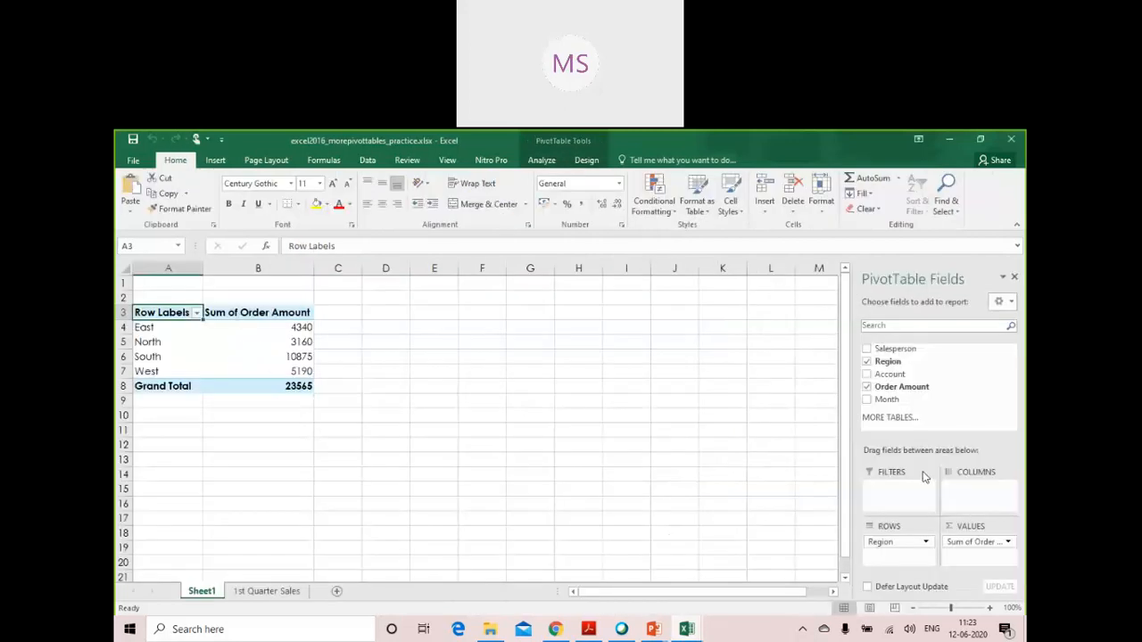
Add the Month field to the PivotTable's rows beneath Region, after trying it as a report filter
left_click_drag(885, 407, 893, 491)
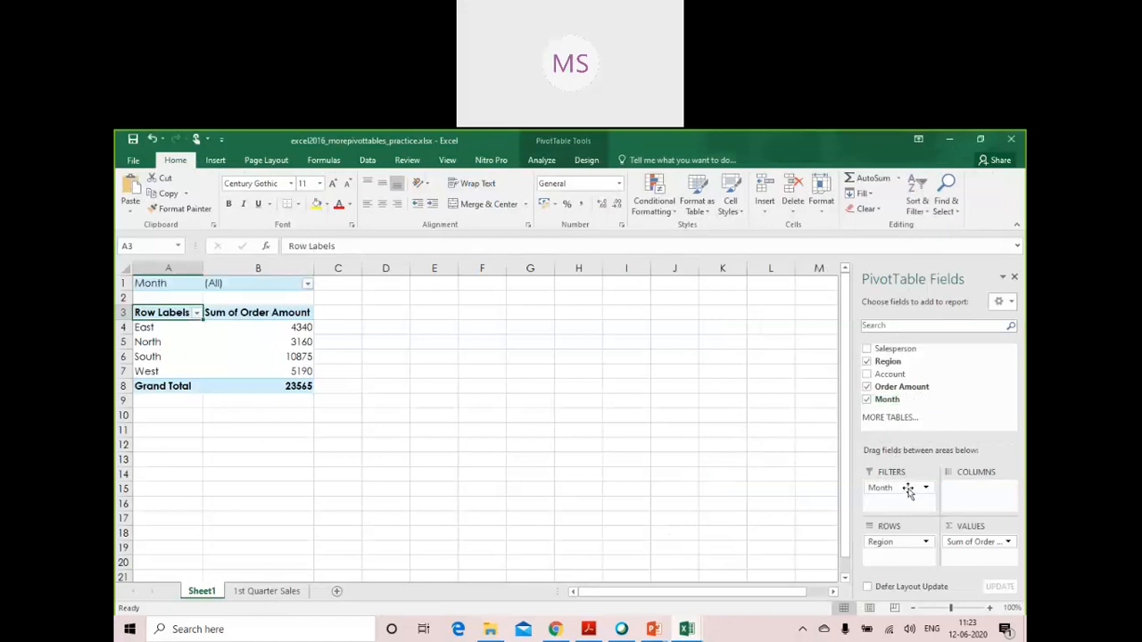
left_click_drag(907, 491, 903, 559)
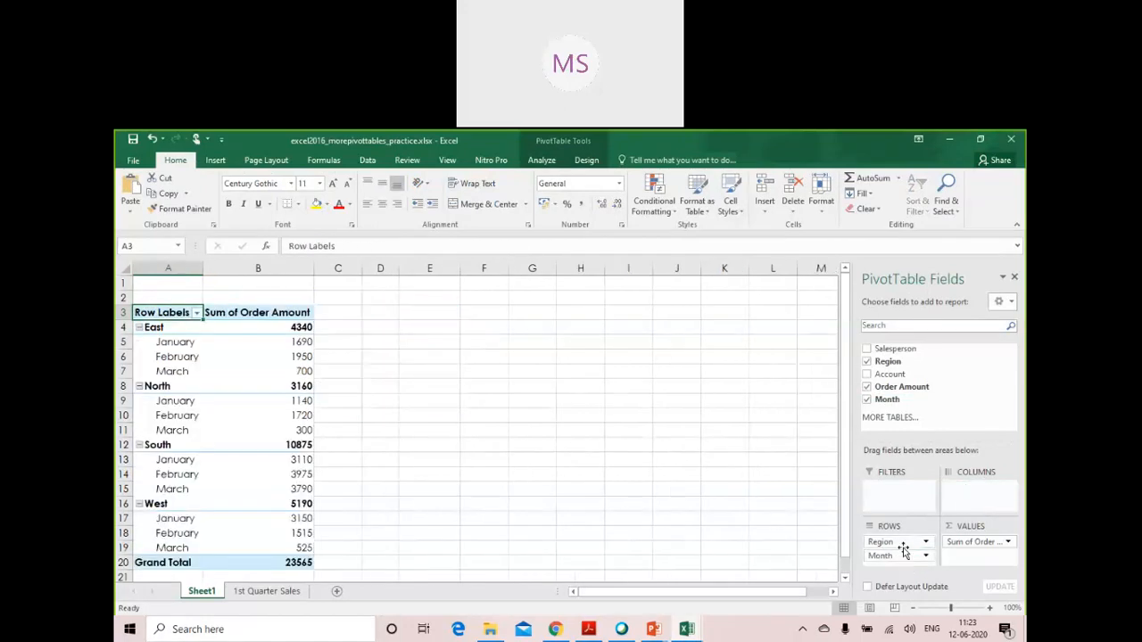
left_click(926, 556)
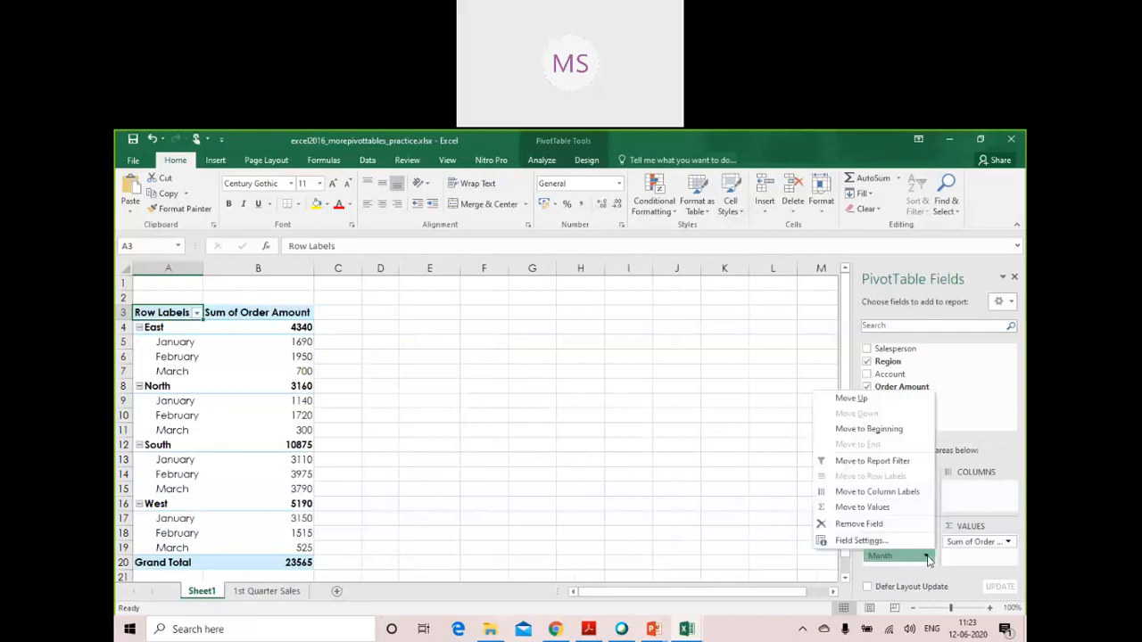
left_click(971, 386)
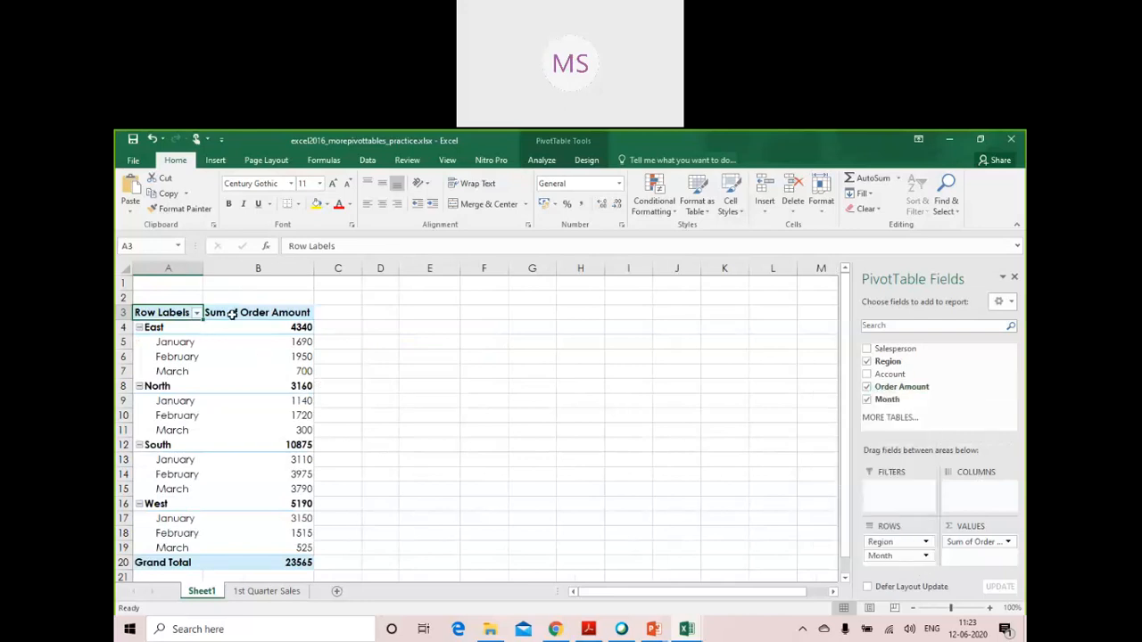
left_click(196, 313)
left_click(369, 329)
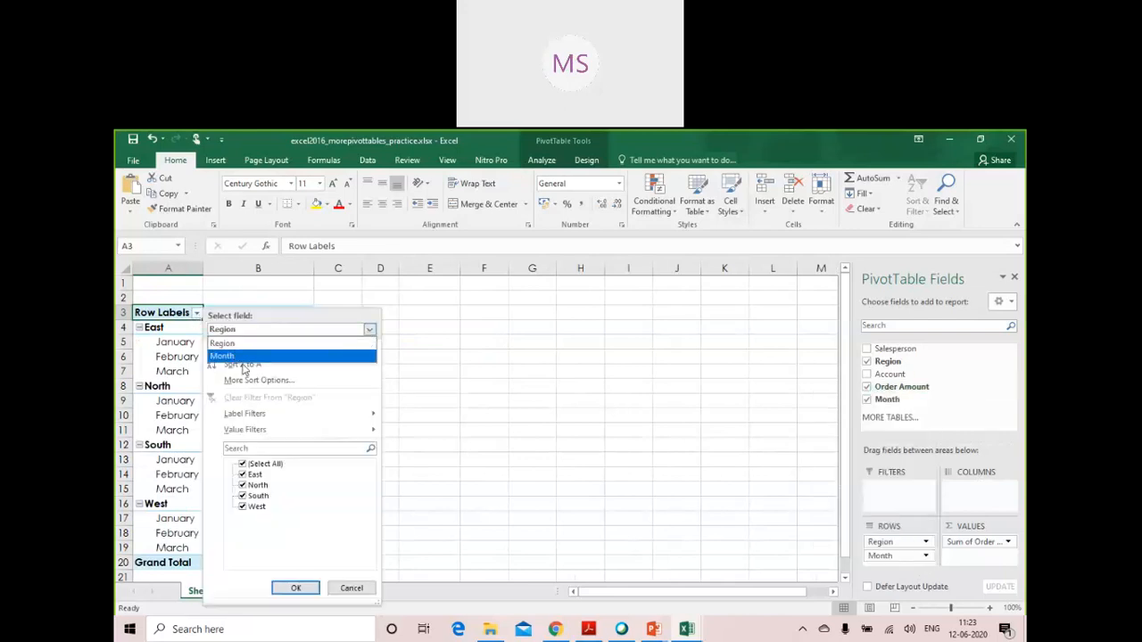
left_click(244, 356)
left_click(298, 588)
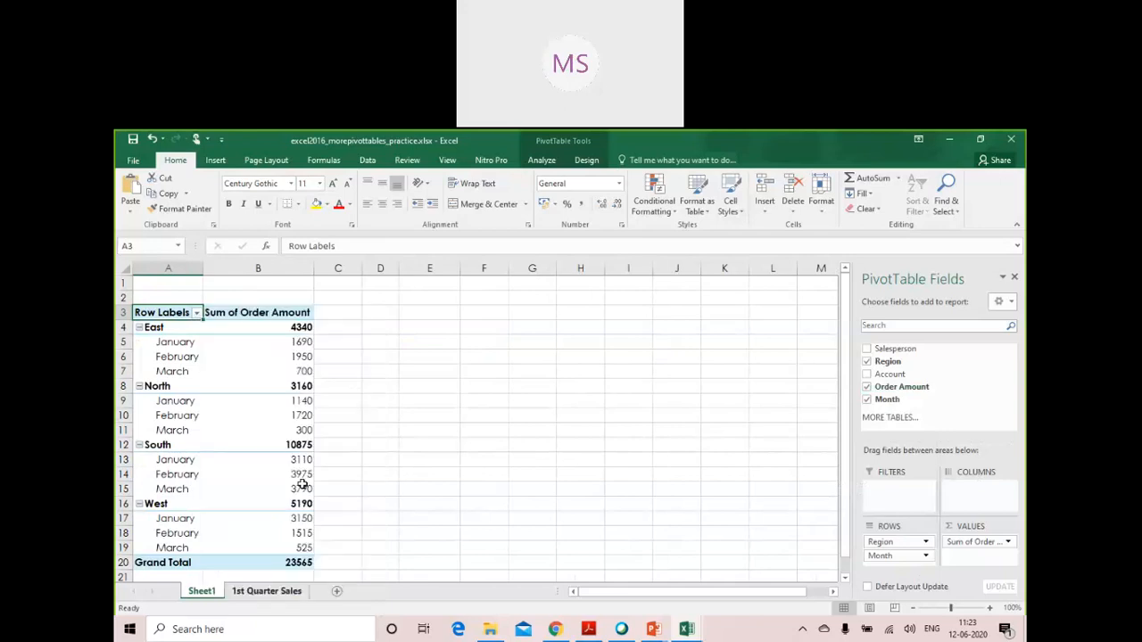
Filter the PivotTable's Region row labels to exclude North
left_click(196, 313)
left_click(243, 485)
left_click(295, 588)
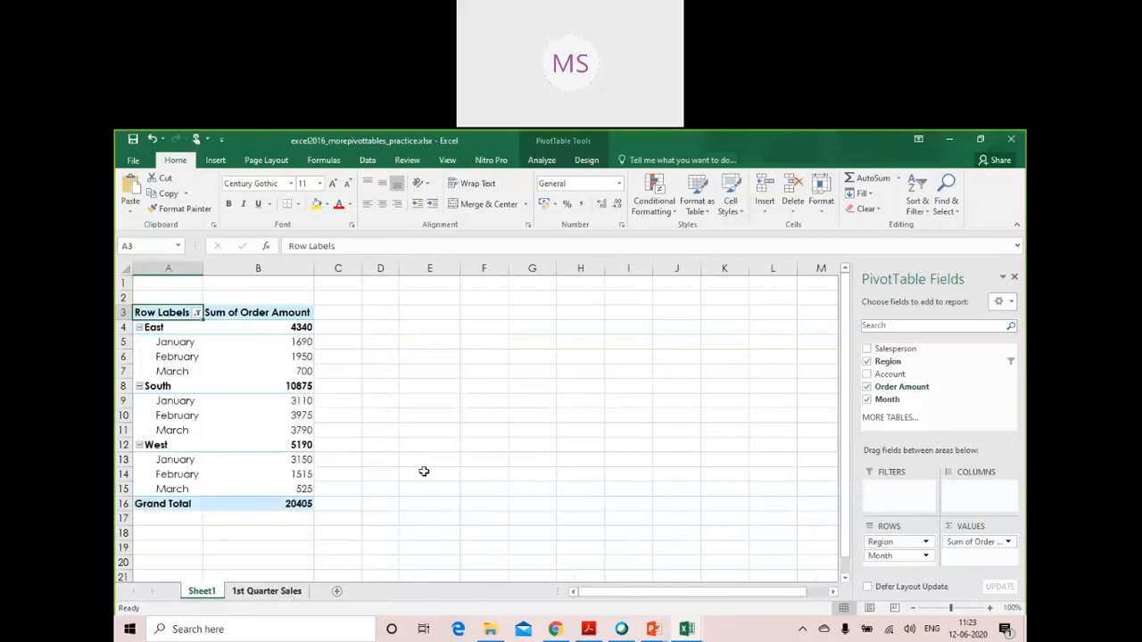